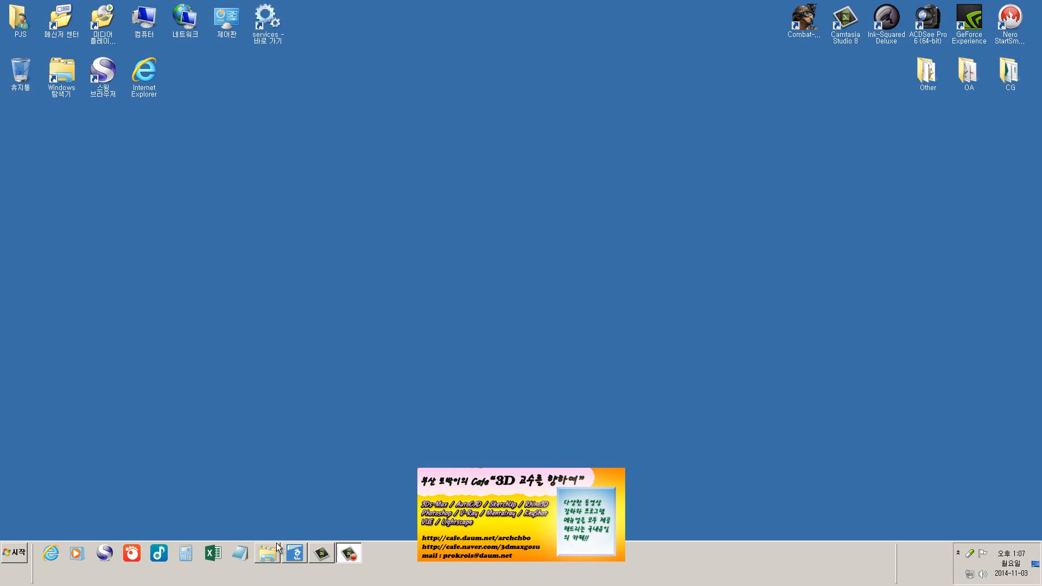
Switch to Hancom Office Hangul and open the recent document 빛과조명의기본적이해_수정본.hwp
{"action": "left_click", "coordinate": [295, 564]}
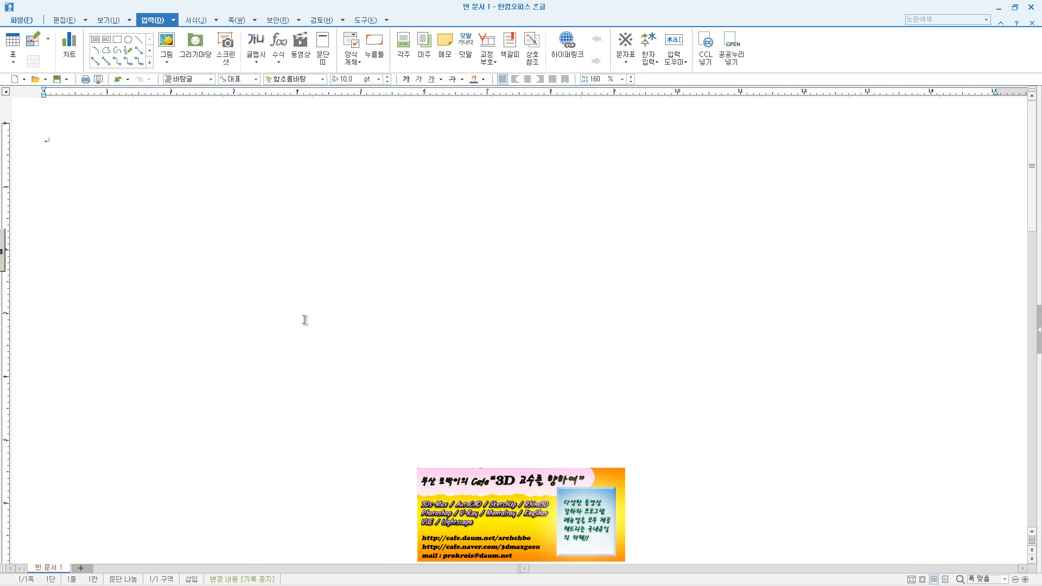
{"action": "left_click", "coordinate": [22, 17]}
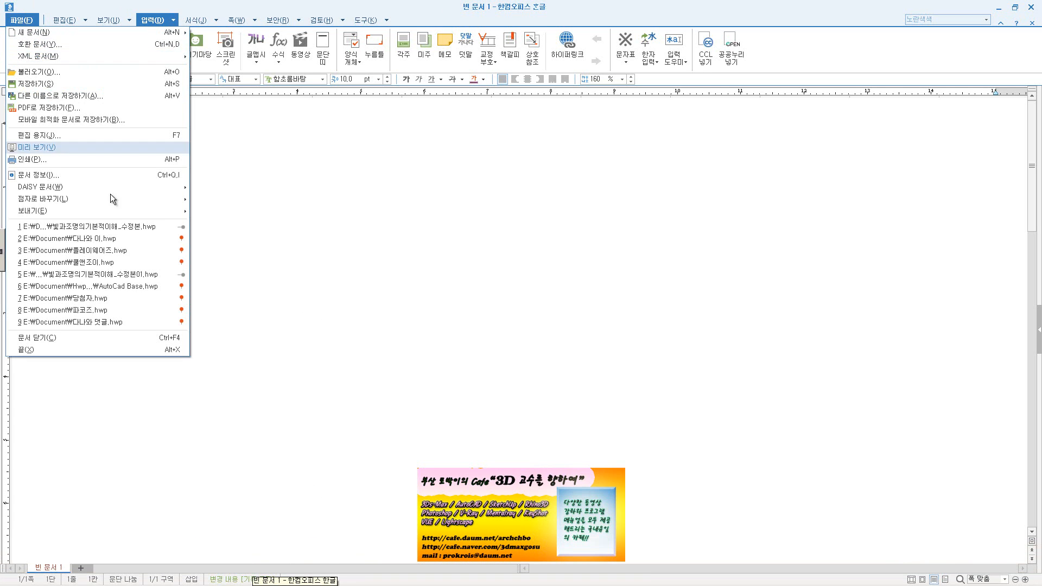
{"action": "left_click", "coordinate": [129, 229]}
Copy the text from heading "2. 인공광에 의한 조명" through the metal halide lamp paragraph into the blank document 빈 문서 1
{"action": "left_click_drag", "start_coordinate": [216, 135], "coordinate": [293, 378]}
{"action": "scroll", "coordinate": [453, 319], "scroll_direction": "down", "scroll_amount": 8}
{"action": "scroll", "coordinate": [453, 319], "scroll_direction": "down", "scroll_amount": 10}
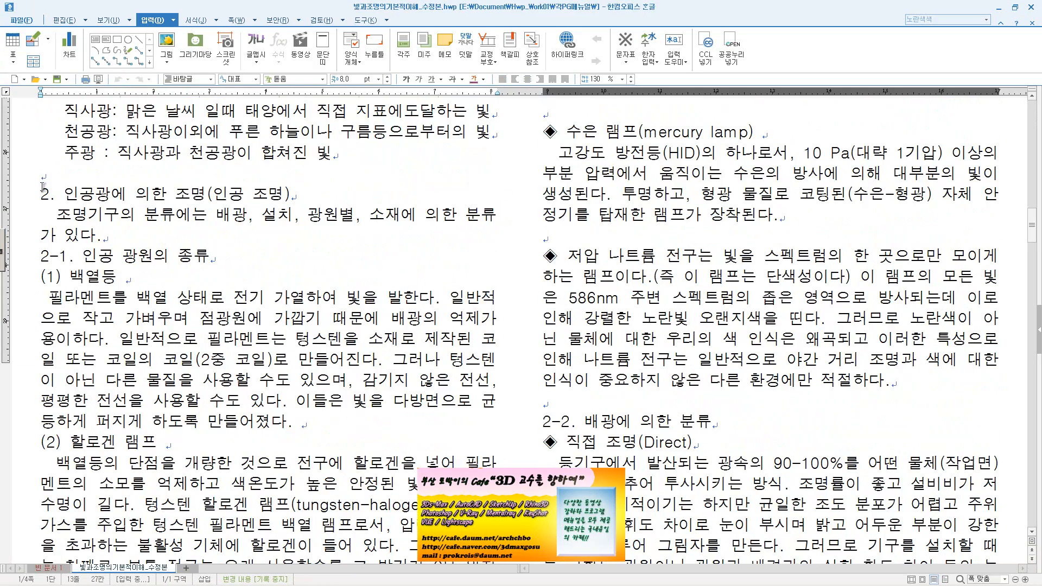
{"action": "left_click_drag", "start_coordinate": [42, 186], "coordinate": [251, 492]}
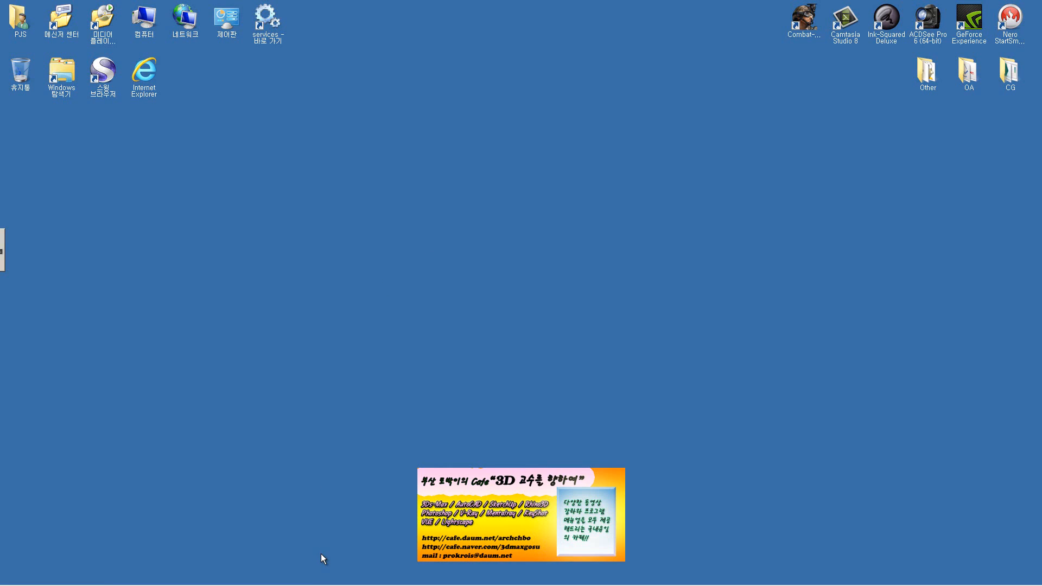
{"action": "left_click", "coordinate": [293, 552]}
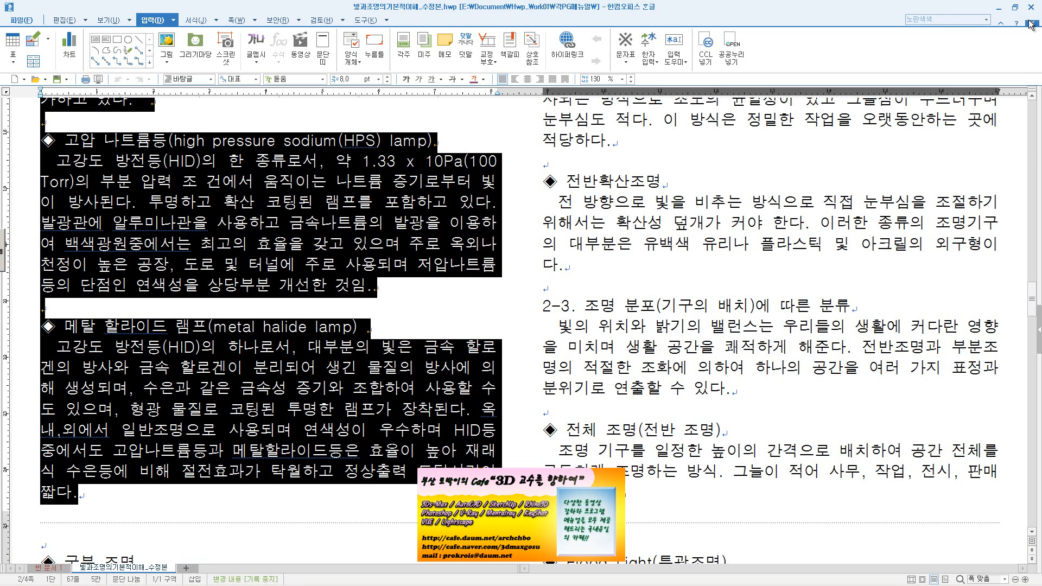
{"action": "left_click", "coordinate": [1030, 25]}
{"action": "key", "text": "ctrl+v"}
{"action": "scroll", "coordinate": [476, 234], "scroll_direction": "up", "scroll_amount": 5}
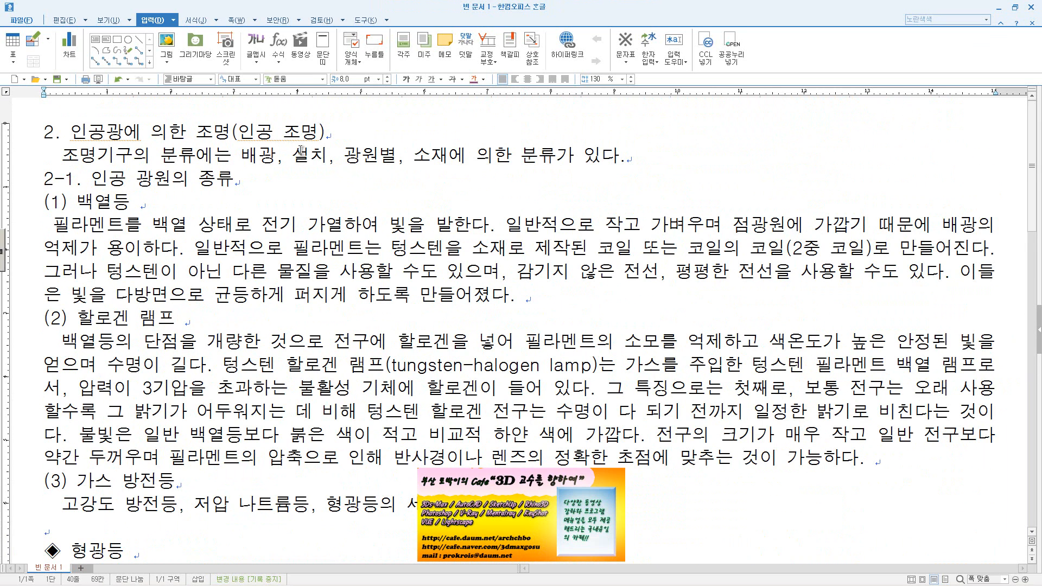
Look through the pasted lighting text from its first heading to the metal halide lamp paragraph
{"action": "left_click", "coordinate": [166, 200]}
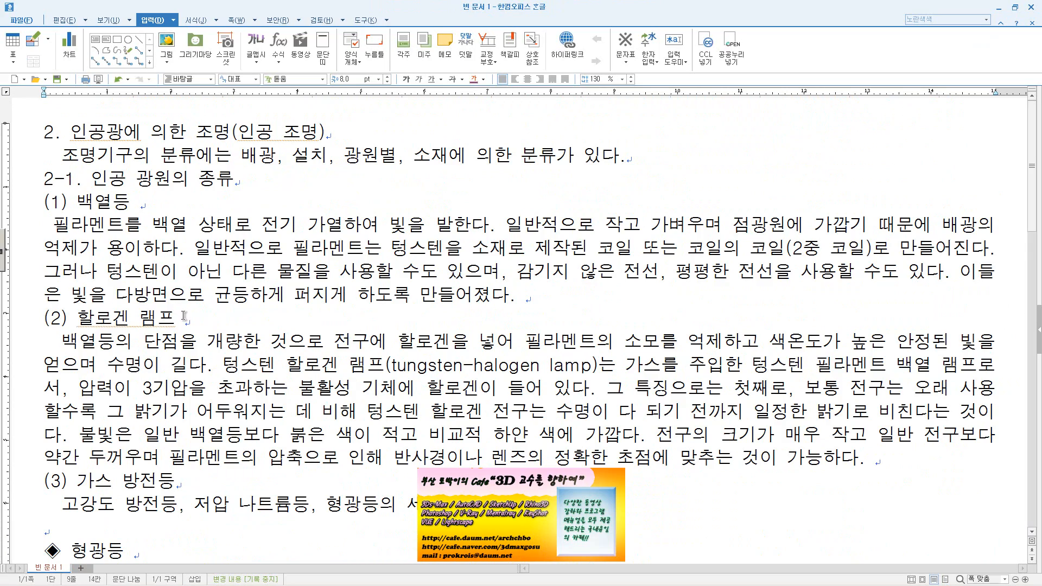
{"action": "scroll", "coordinate": [184, 318], "scroll_direction": "down", "scroll_amount": 3}
{"action": "scroll", "coordinate": [178, 323], "scroll_direction": "up", "scroll_amount": 3}
{"action": "scroll", "coordinate": [178, 324], "scroll_direction": "down", "scroll_amount": 6}
{"action": "scroll", "coordinate": [185, 310], "scroll_direction": "up", "scroll_amount": 6}
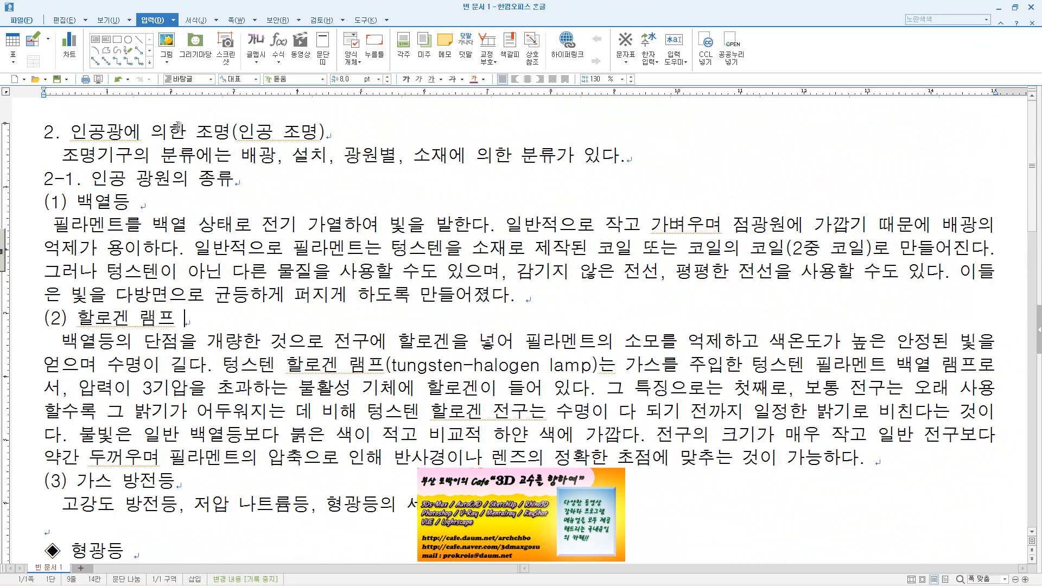
{"action": "scroll", "coordinate": [179, 163], "scroll_direction": "down", "scroll_amount": 10}
{"action": "scroll", "coordinate": [215, 267], "scroll_direction": "up", "scroll_amount": 5}
{"action": "scroll", "coordinate": [226, 258], "scroll_direction": "down", "scroll_amount": 2}
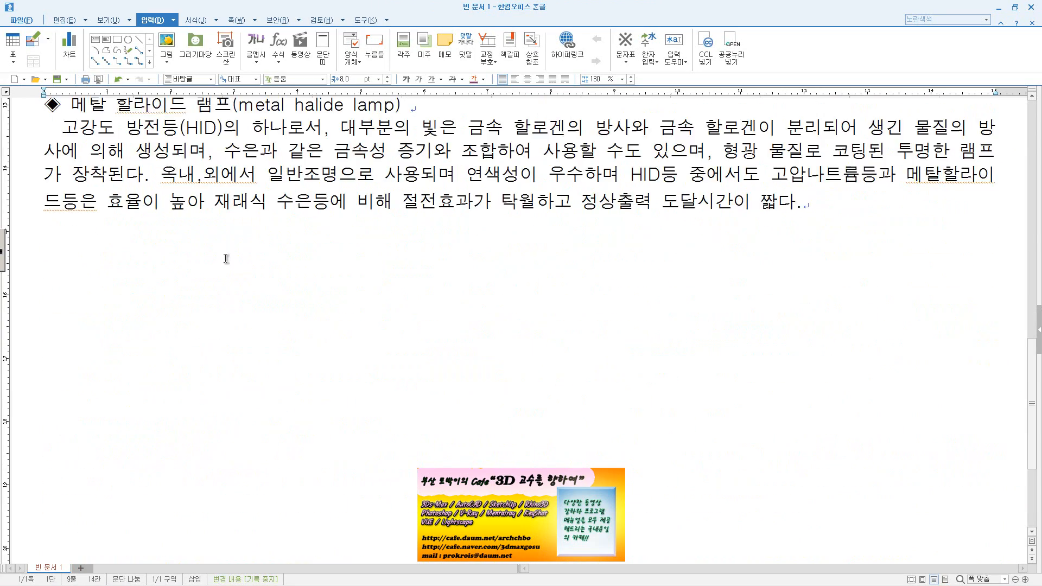
{"action": "scroll", "coordinate": [226, 258], "scroll_direction": "up", "scroll_amount": 8}
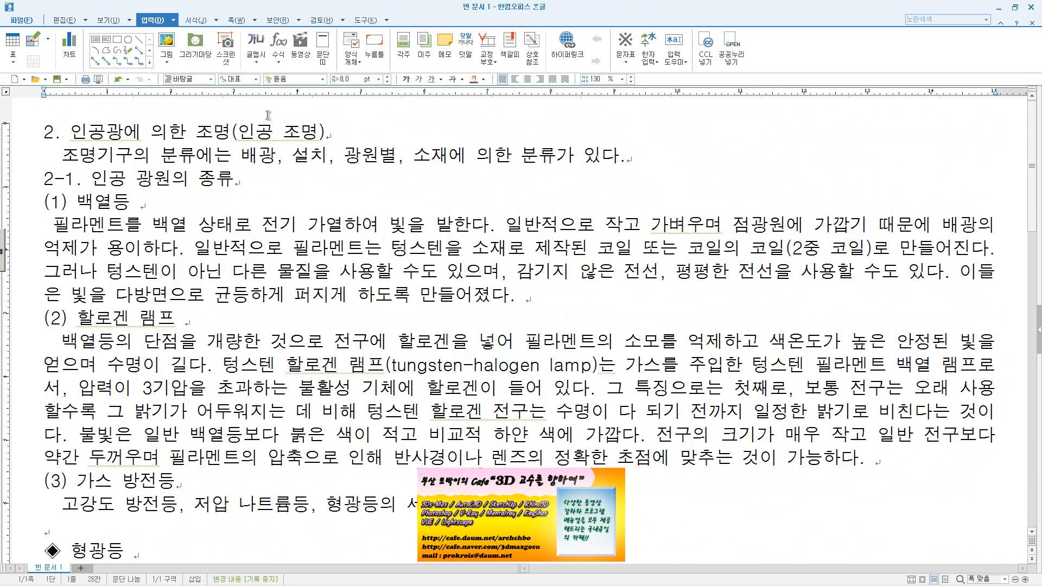
Start inserting a picture and show the image files as thumbnails (작은 그림)
{"action": "left_click", "coordinate": [169, 63]}
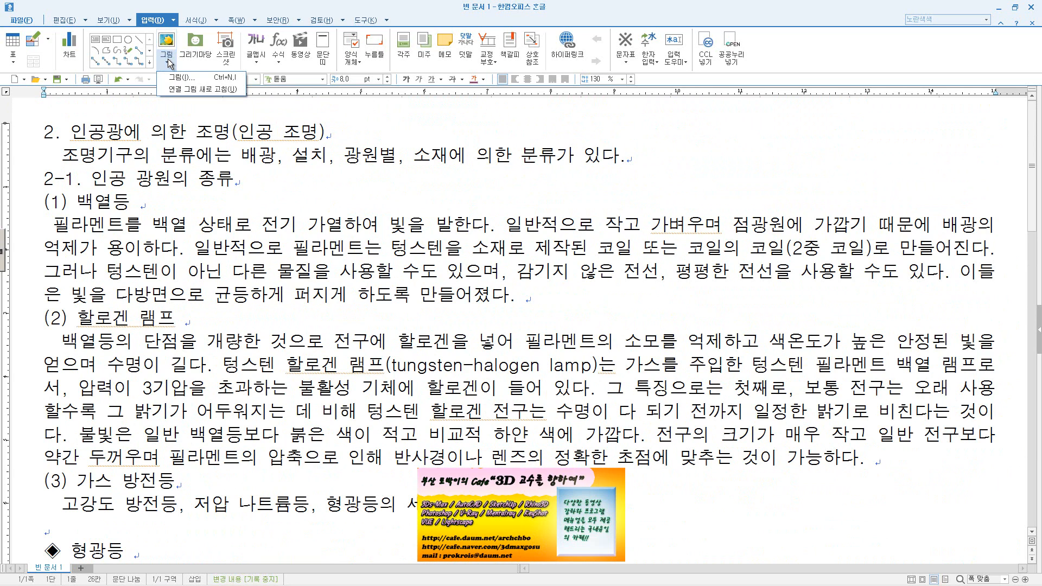
{"action": "left_click", "coordinate": [176, 75]}
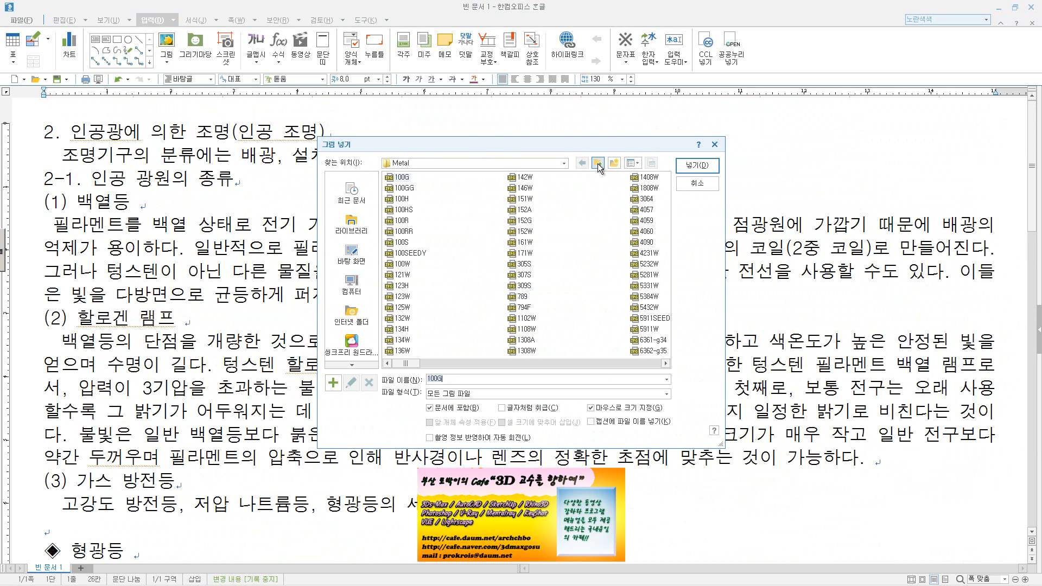
{"action": "left_click", "coordinate": [637, 166]}
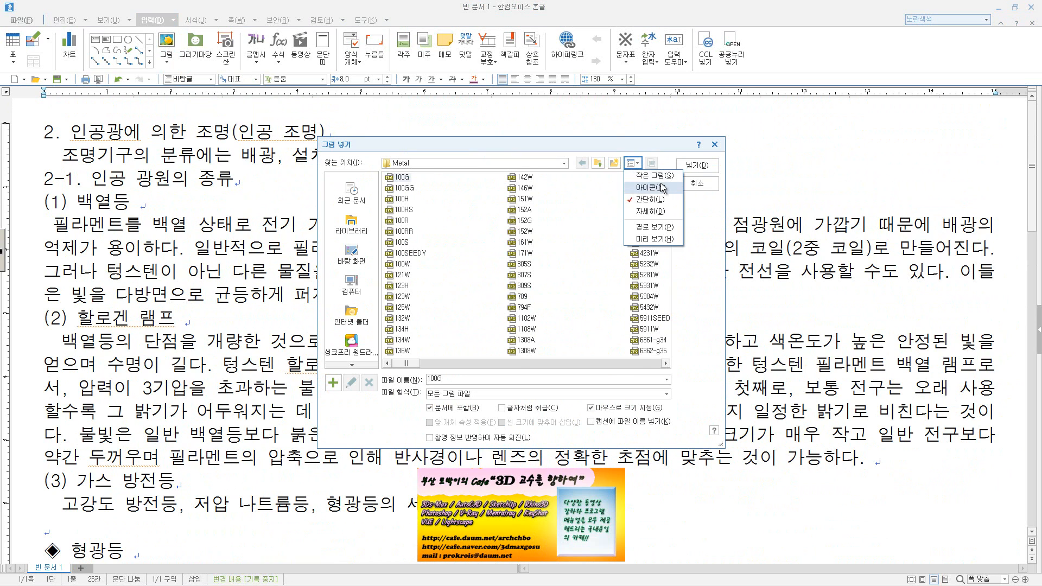
{"action": "left_click", "coordinate": [661, 187]}
{"action": "left_click", "coordinate": [635, 164]}
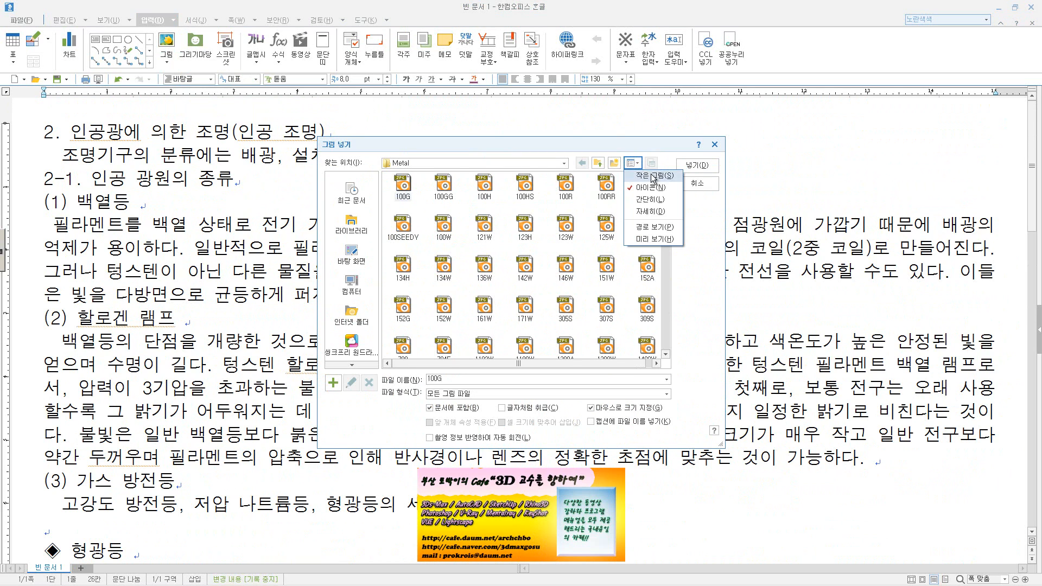
{"action": "left_click", "coordinate": [653, 175]}
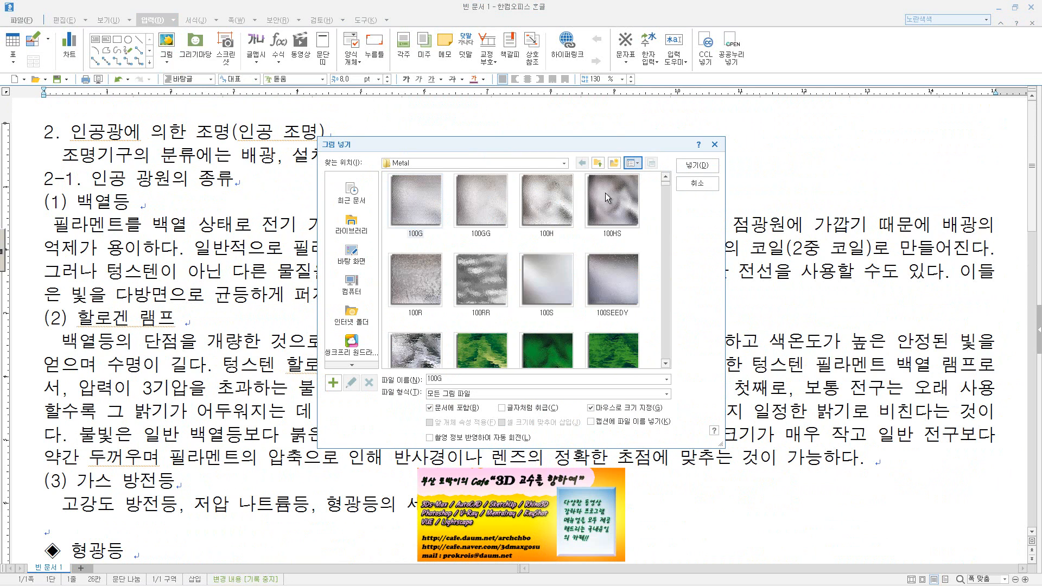
Insert the picture Refmap02 from the parent Metal folder, about 46.5 × 35 mm, at the start of the text
{"action": "left_click", "coordinate": [597, 164]}
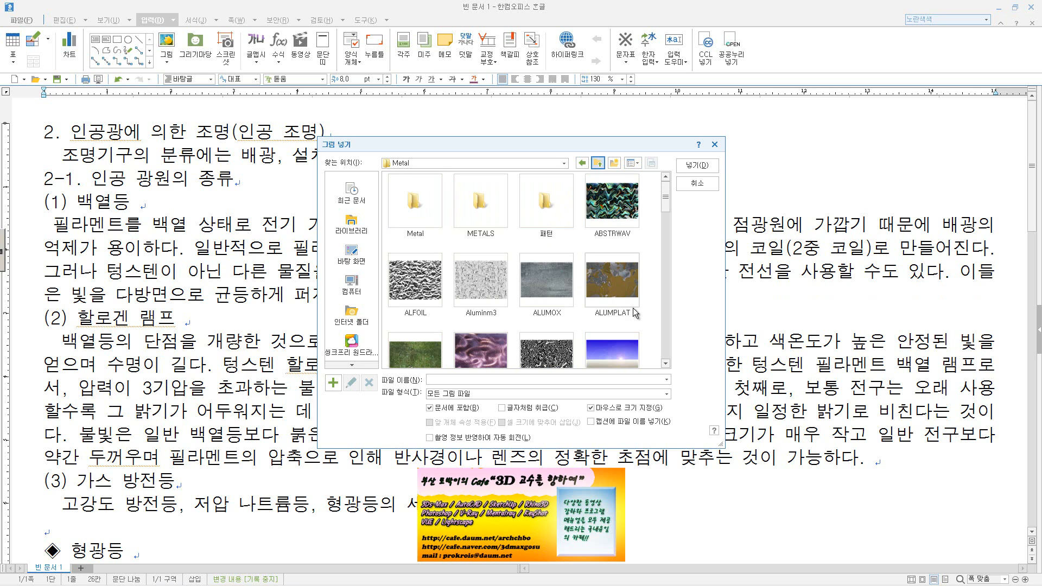
{"action": "scroll", "coordinate": [635, 314], "scroll_direction": "down", "scroll_amount": 5}
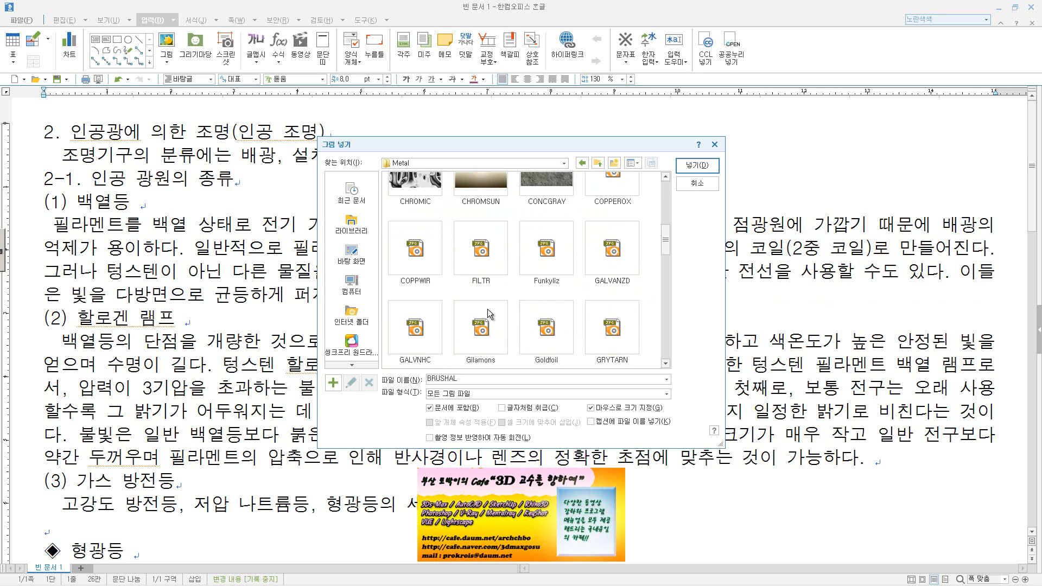
{"action": "scroll", "coordinate": [488, 308], "scroll_direction": "down", "scroll_amount": 5}
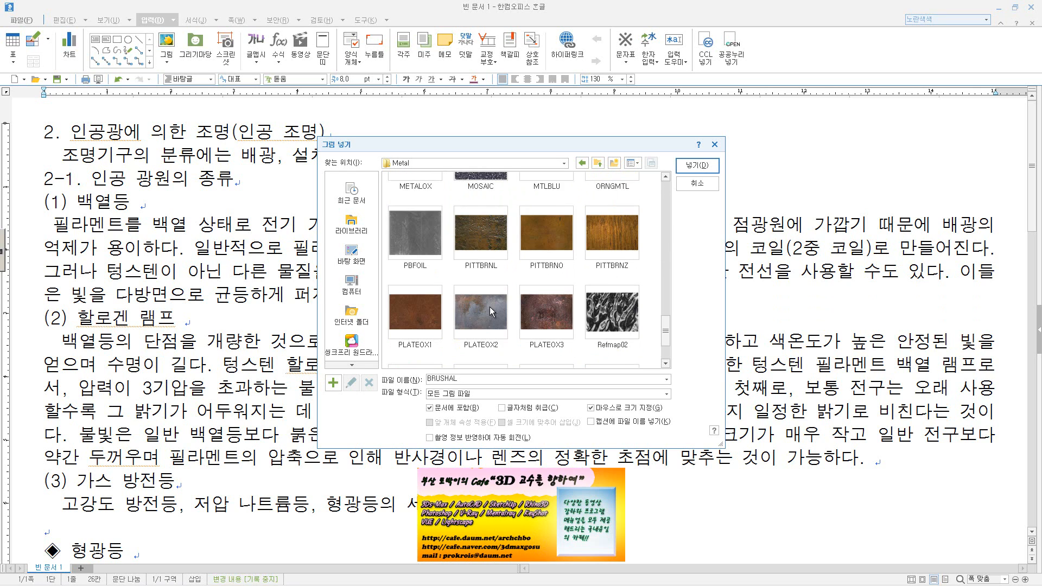
{"action": "scroll", "coordinate": [490, 310], "scroll_direction": "down", "scroll_amount": 2}
{"action": "left_click", "coordinate": [612, 239]}
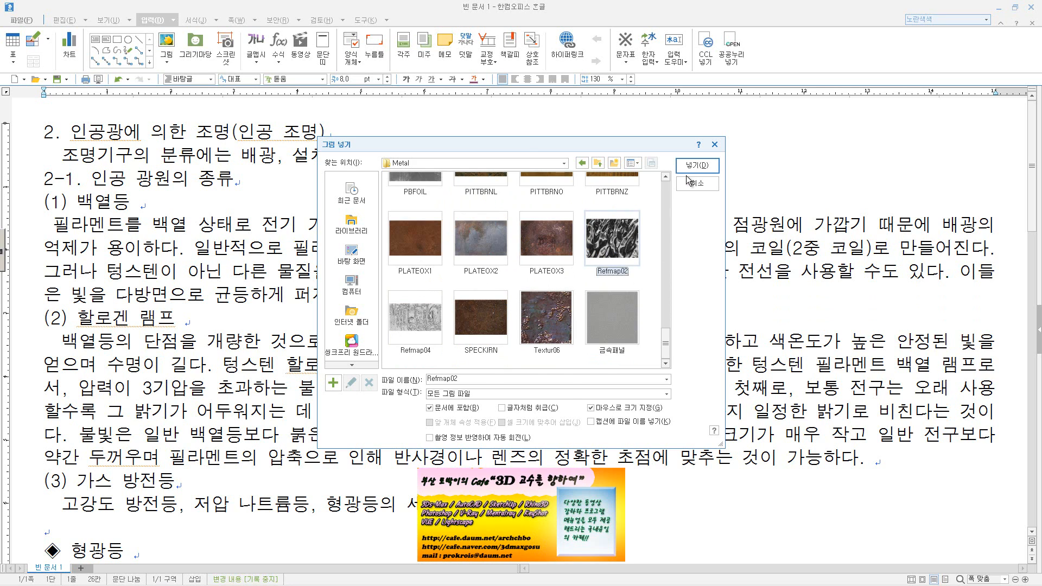
{"action": "left_click", "coordinate": [694, 165]}
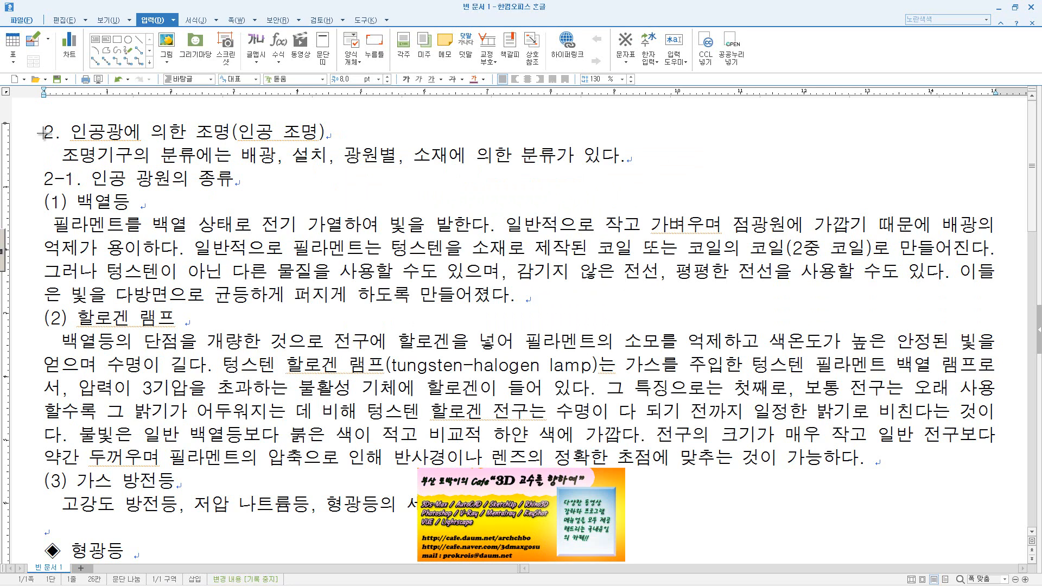
{"action": "left_click_drag", "start_coordinate": [44, 129], "coordinate": [339, 348]}
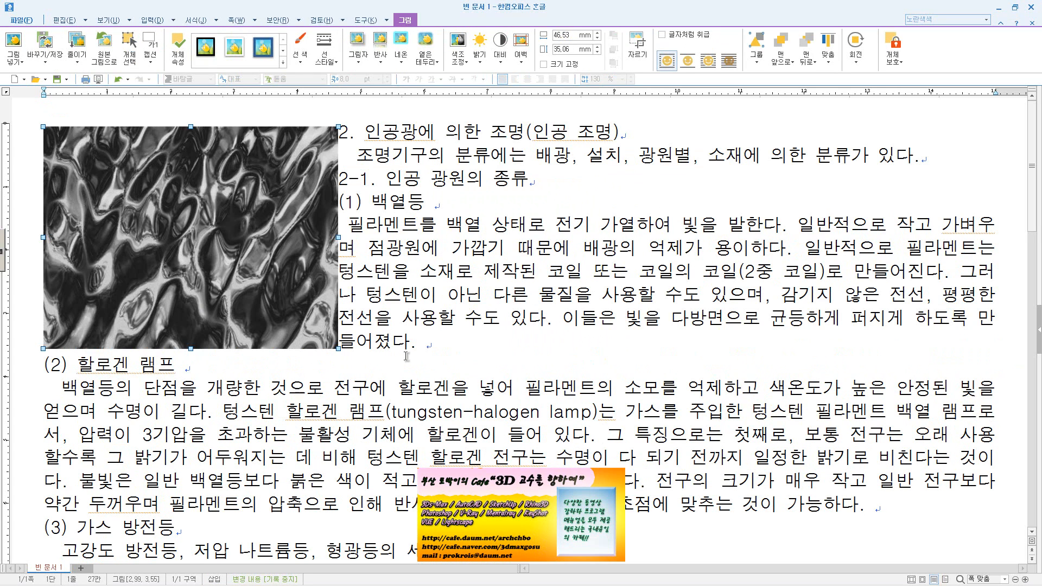
Lock the picture's size with the 크기 고정 option in its object properties
{"action": "double_click", "coordinate": [293, 274]}
{"action": "left_click_drag", "start_coordinate": [513, 164], "coordinate": [517, 134]}
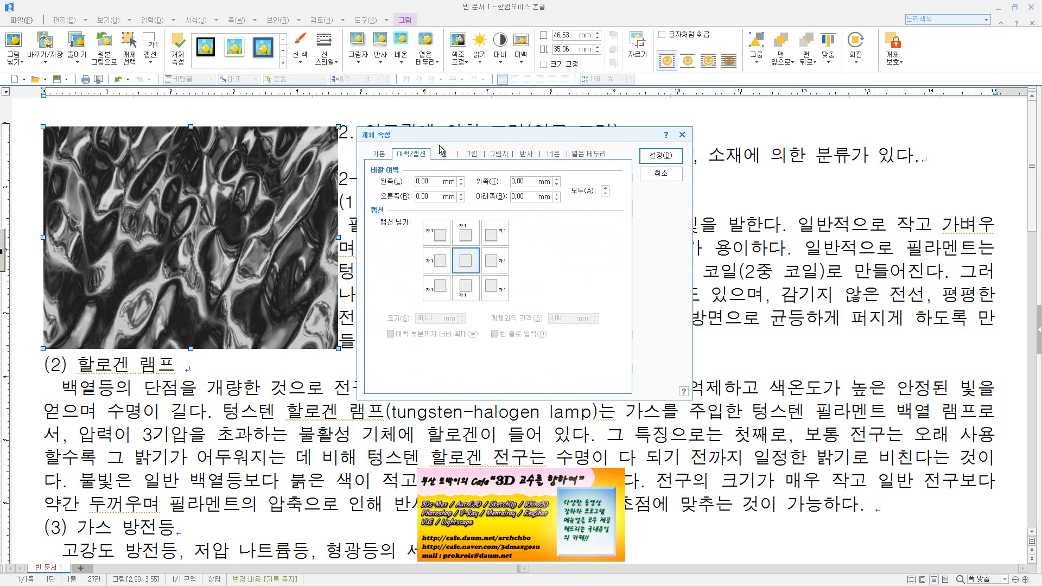
{"action": "left_click", "coordinate": [388, 157]}
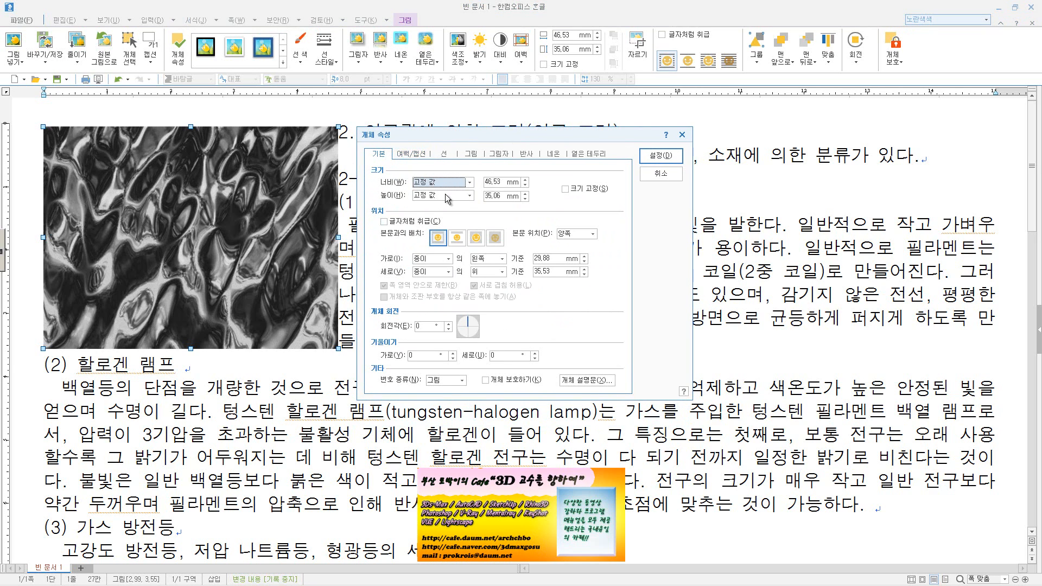
{"action": "left_click", "coordinate": [565, 189]}
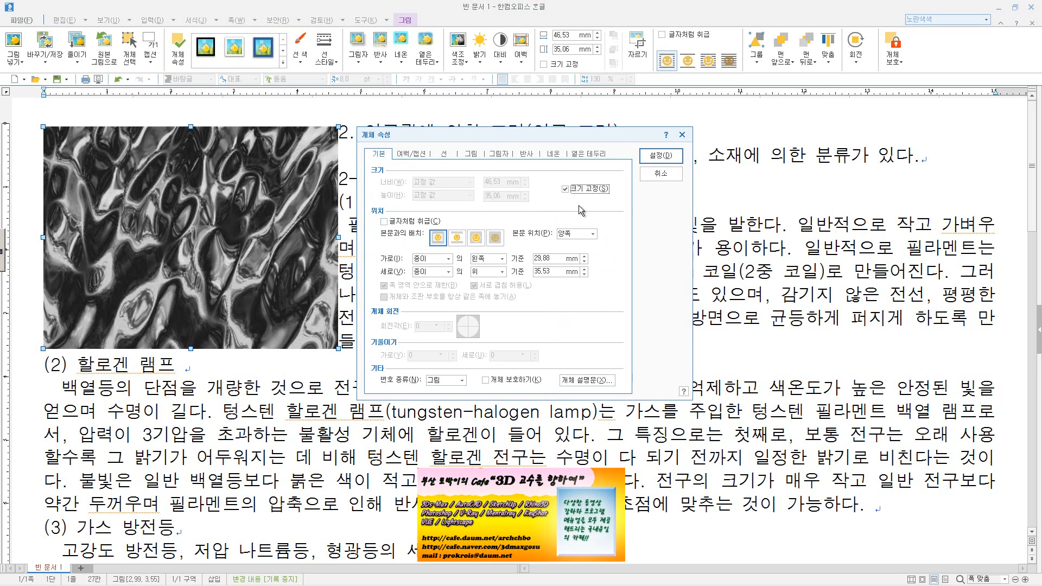
{"action": "left_click", "coordinate": [659, 156]}
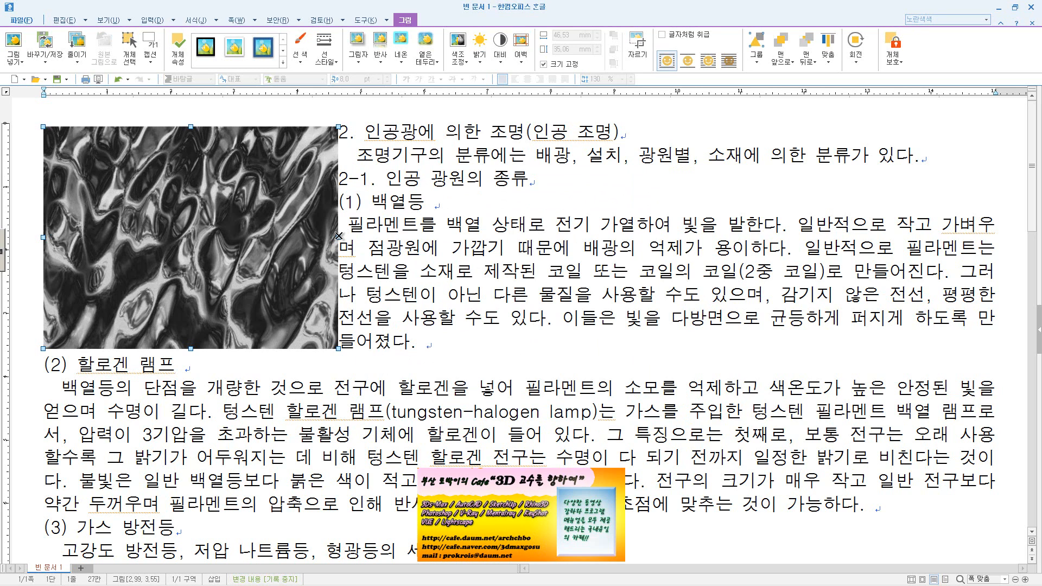
Unlock the picture's size and set its width to 40 mm and its height to 35 mm
{"action": "left_click", "coordinate": [178, 48]}
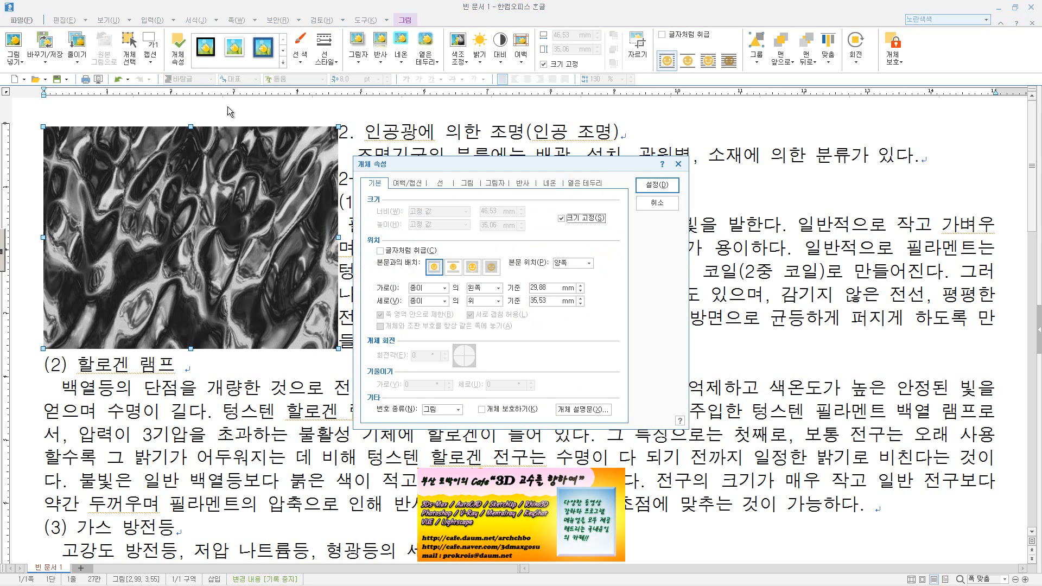
{"action": "left_click", "coordinate": [568, 218]}
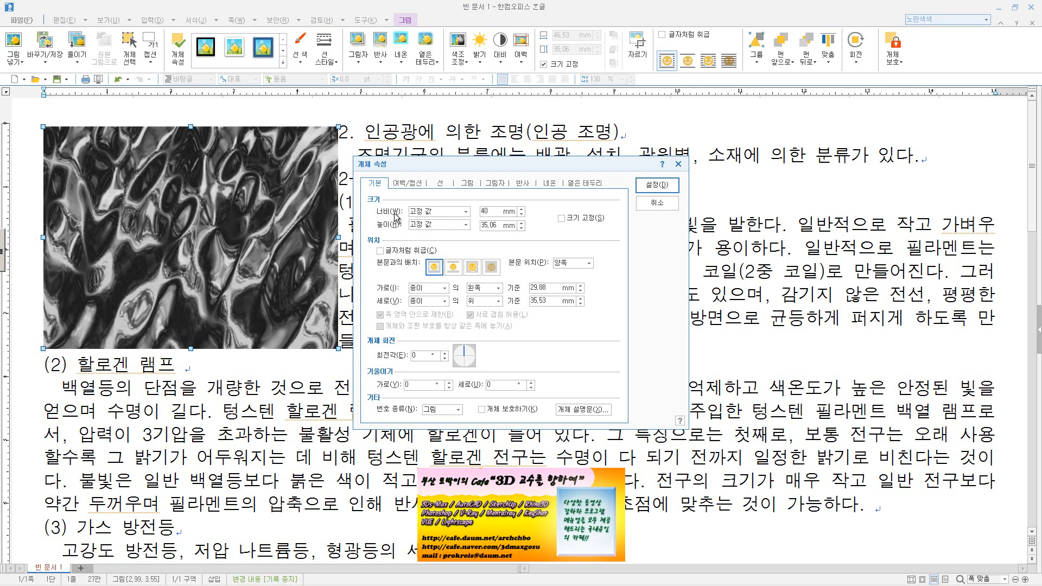
{"action": "type", "text": "40"}
{"action": "key", "text": "Tab"}
{"action": "key", "text": "Tab"}
{"action": "type", "text": "35"}
{"action": "left_click", "coordinate": [656, 185]}
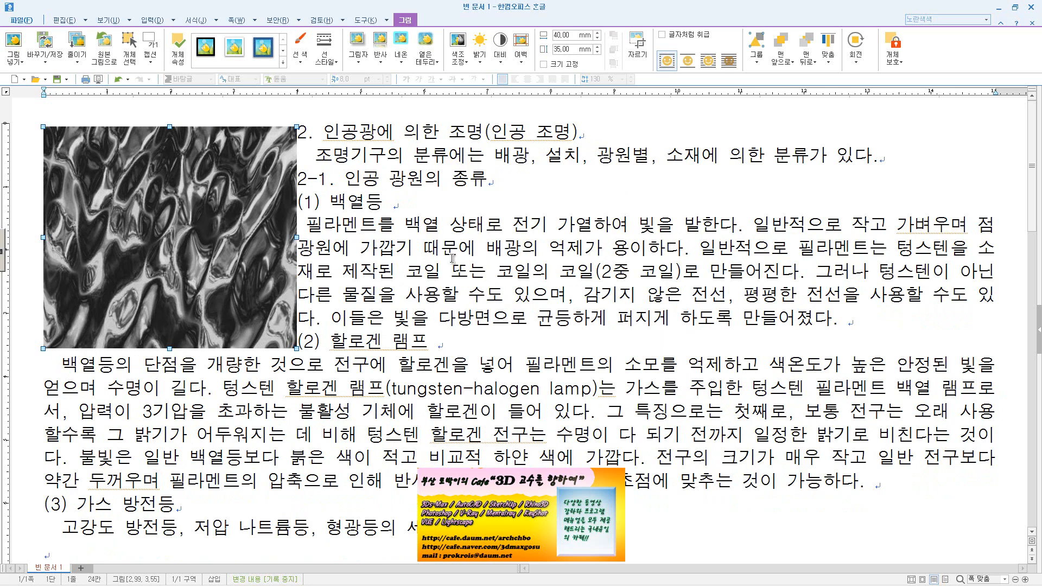
Make the picture behave like a text character with the 글자처럼 취급 option
{"action": "double_click", "coordinate": [213, 266]}
{"action": "left_click", "coordinate": [403, 252]}
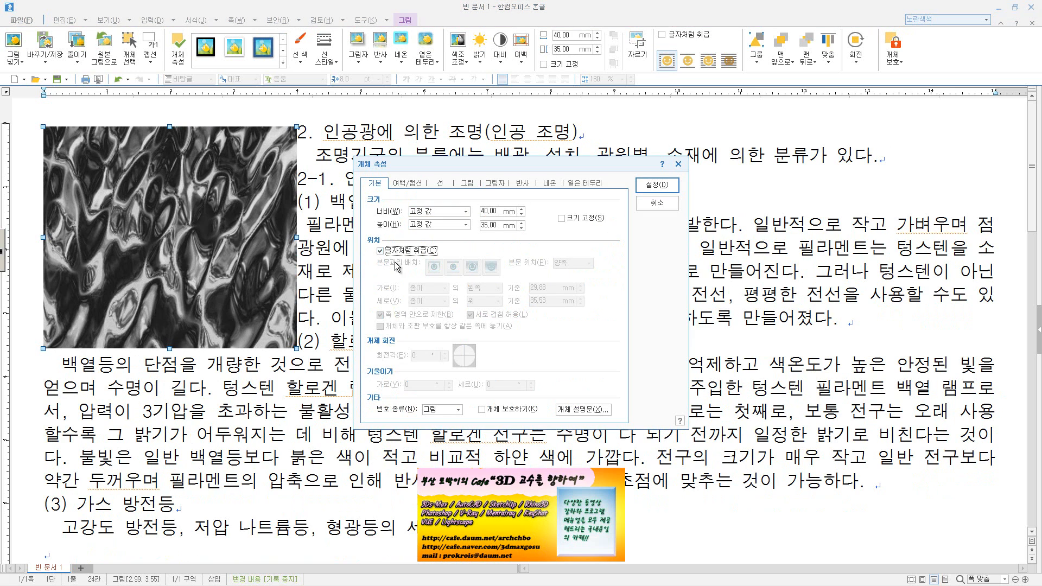
{"action": "left_click", "coordinate": [656, 184]}
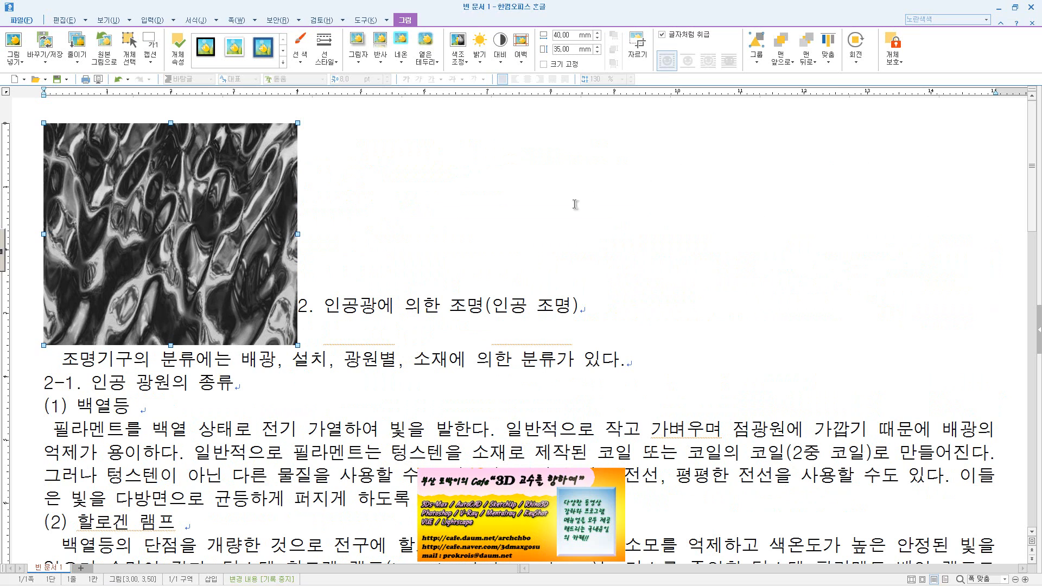
Turn off 글자처럼 취급 for the picture and choose the wrapping that keeps body text only above and below it
{"action": "double_click", "coordinate": [254, 289]}
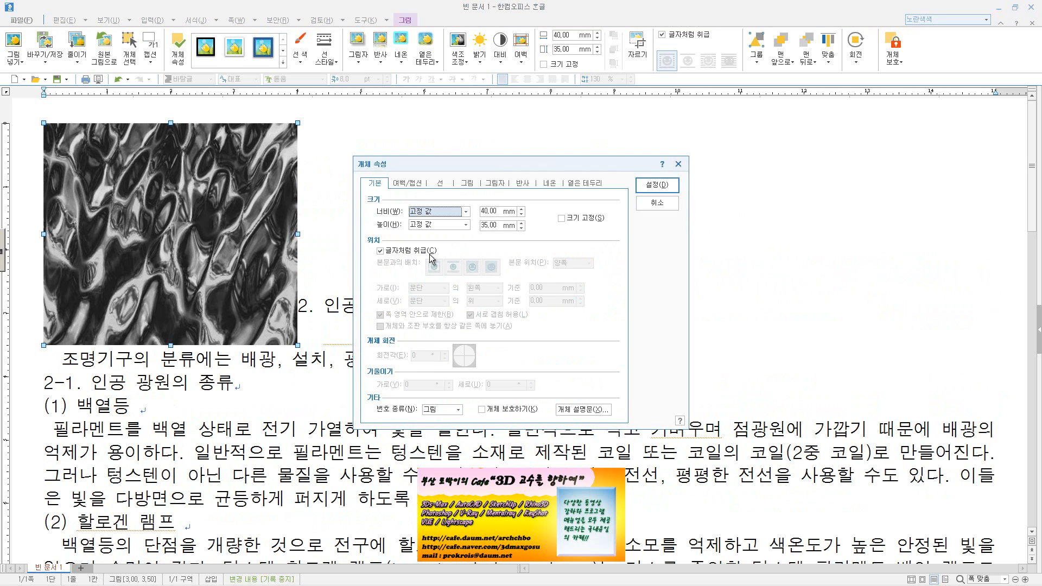
{"action": "left_click", "coordinate": [404, 250]}
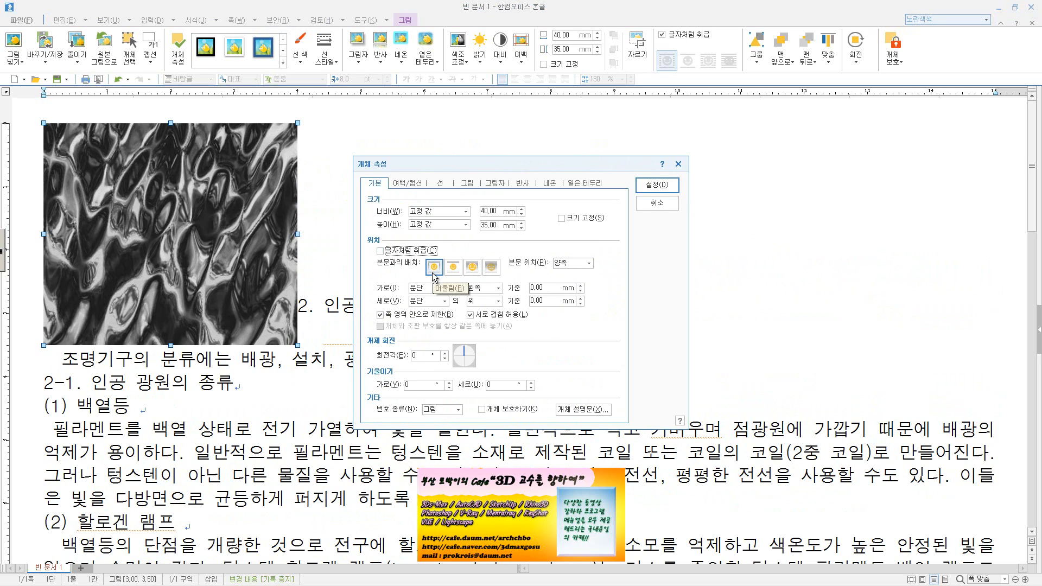
{"action": "left_click", "coordinate": [450, 274]}
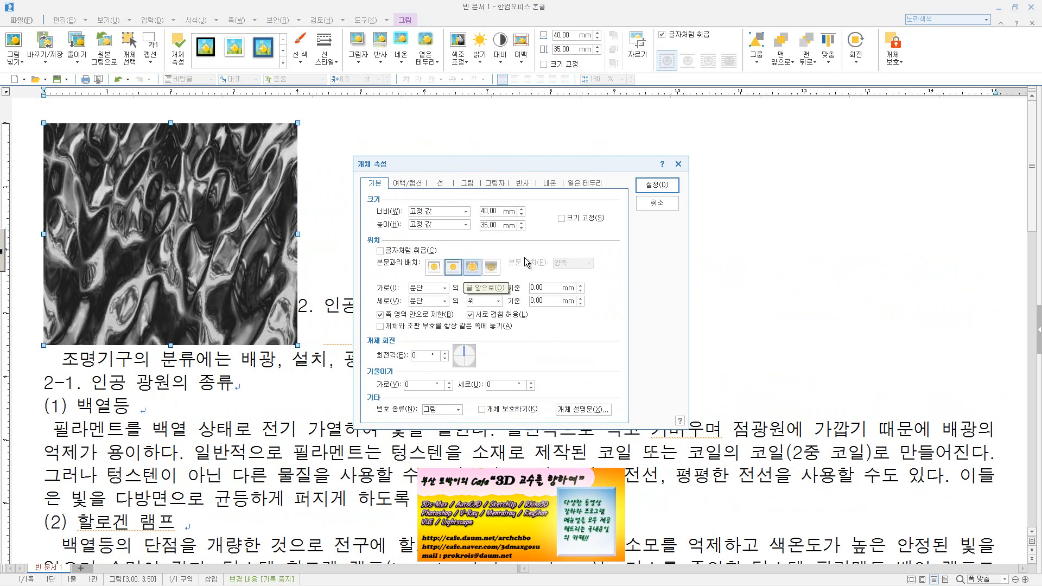
{"action": "left_click", "coordinate": [657, 185]}
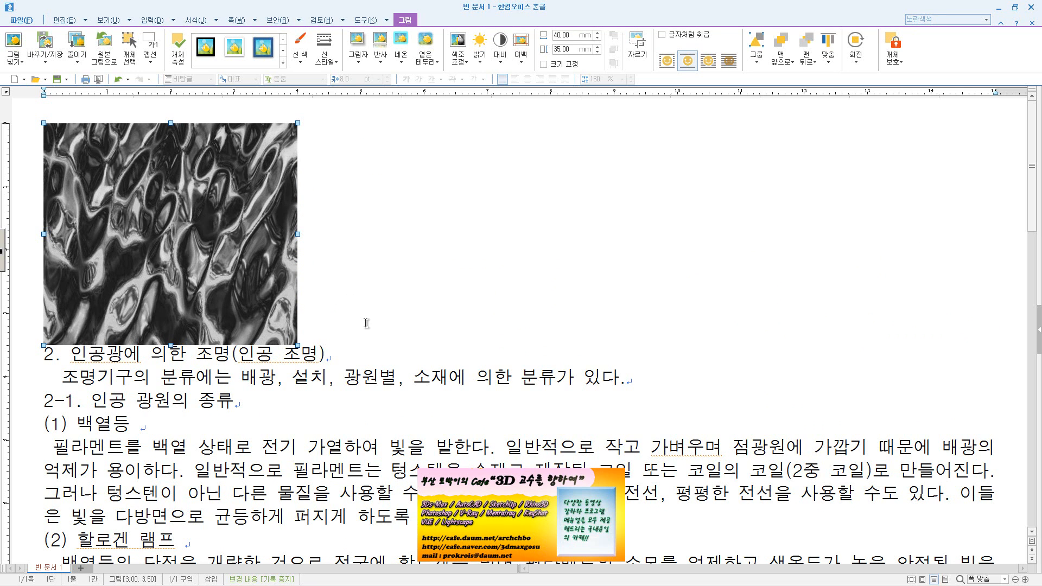
Set the picture's wrapping in its object properties so the body text flows beside it, and deselect the picture
{"action": "double_click", "coordinate": [269, 301]}
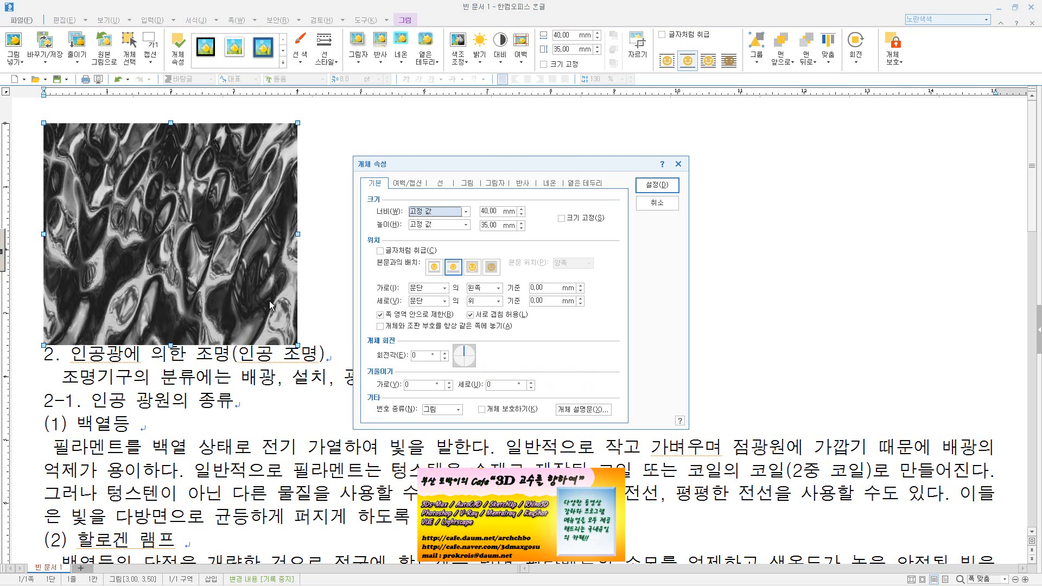
{"action": "left_click", "coordinate": [434, 266]}
{"action": "left_click", "coordinate": [657, 184]}
{"action": "left_click", "coordinate": [394, 275]}
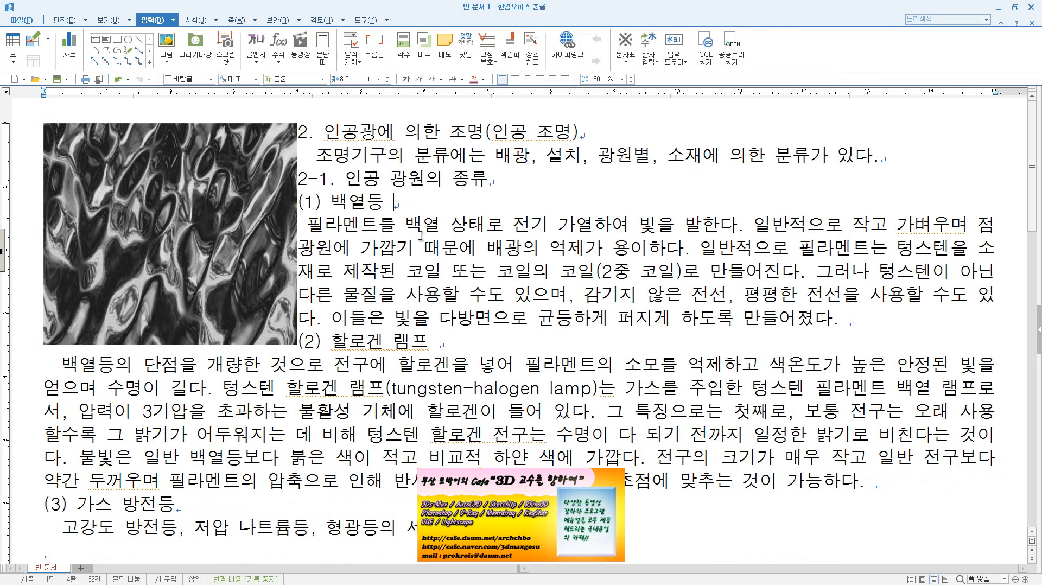
Try rotating the picture slightly clockwise with the 회전각 setting in its object properties, and undo the rotation
{"action": "left_click", "coordinate": [243, 285]}
{"action": "double_click", "coordinate": [256, 278]}
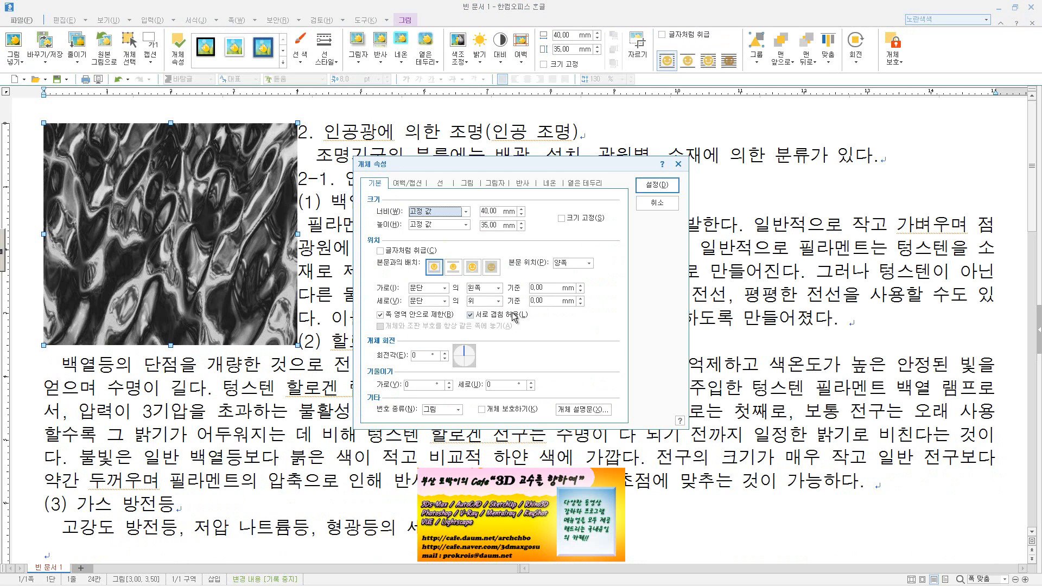
{"action": "left_click", "coordinate": [541, 288]}
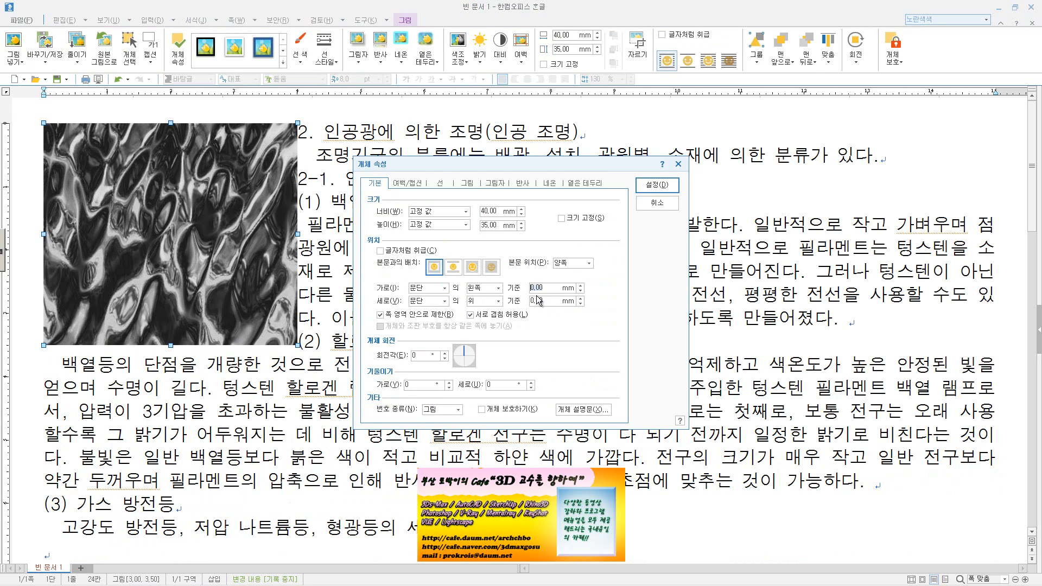
{"action": "left_click", "coordinate": [653, 205]}
{"action": "left_click", "coordinate": [445, 353]}
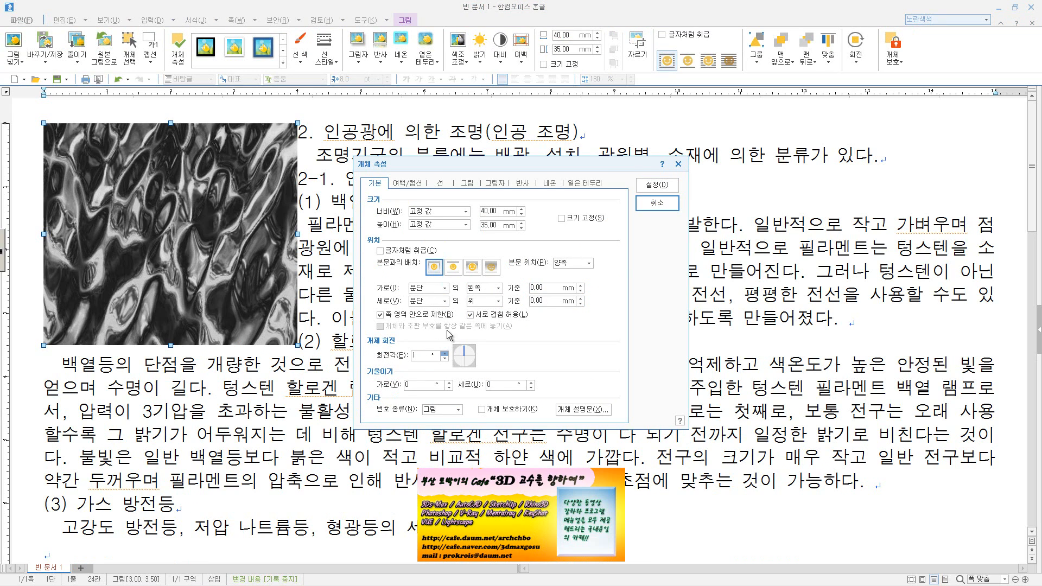
{"action": "left_click", "coordinate": [657, 184]}
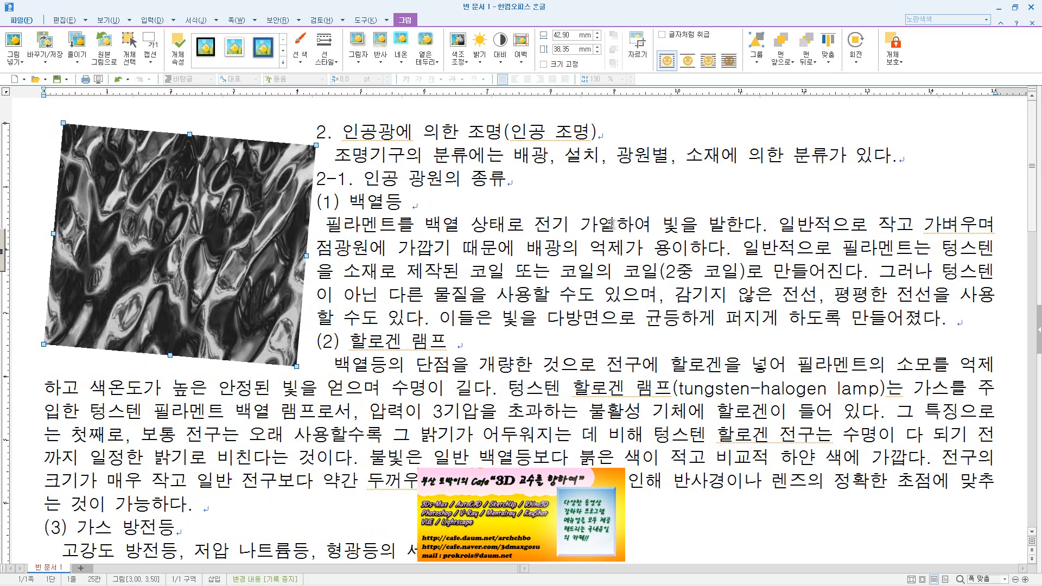
{"action": "key", "text": "ctrl+z"}
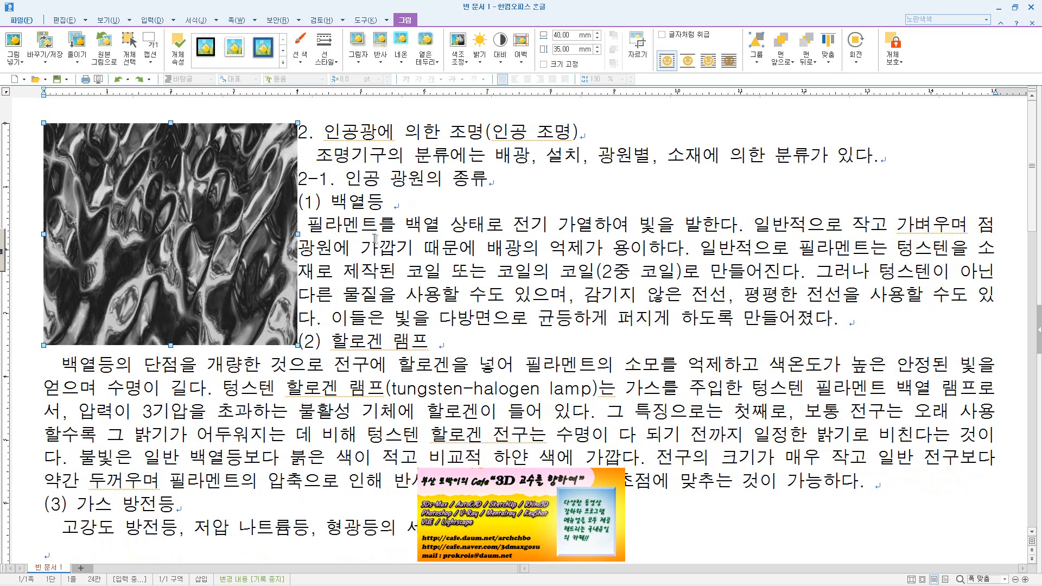
Add a caption to the picture in its object properties, placed at the 왼쪽 위 position
{"action": "double_click", "coordinate": [220, 250]}
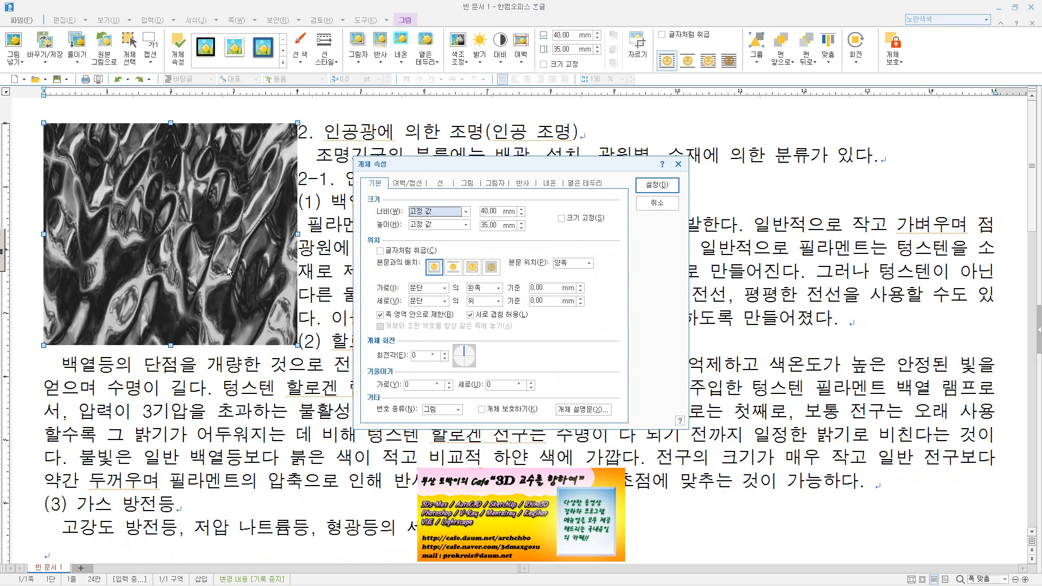
{"action": "left_click", "coordinate": [417, 184]}
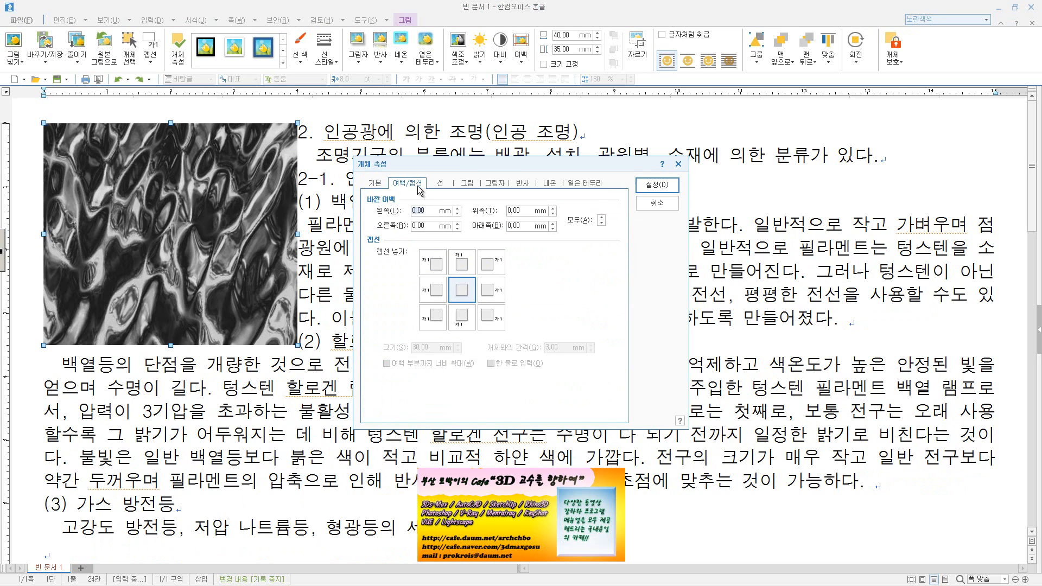
{"action": "left_click", "coordinate": [438, 268]}
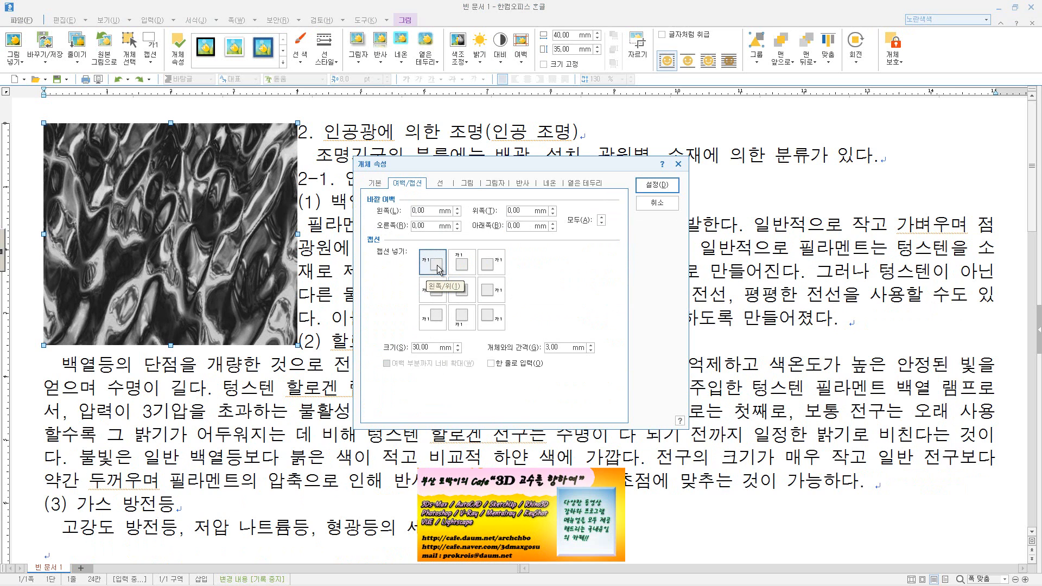
{"action": "left_click", "coordinate": [651, 184]}
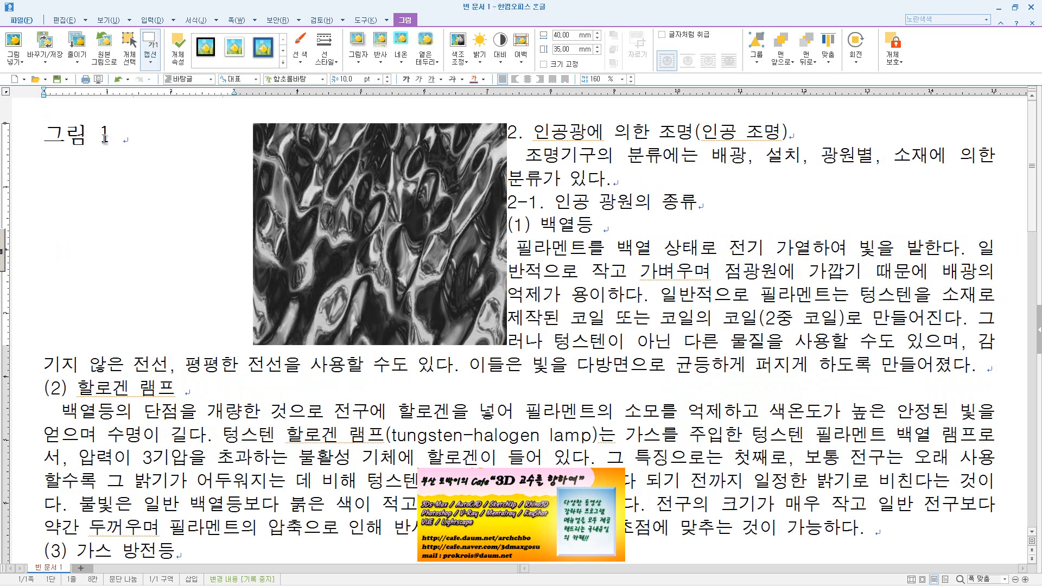
Try the picture's caption directly above it and at its upper right side
{"action": "double_click", "coordinate": [337, 204]}
{"action": "left_click", "coordinate": [462, 262]}
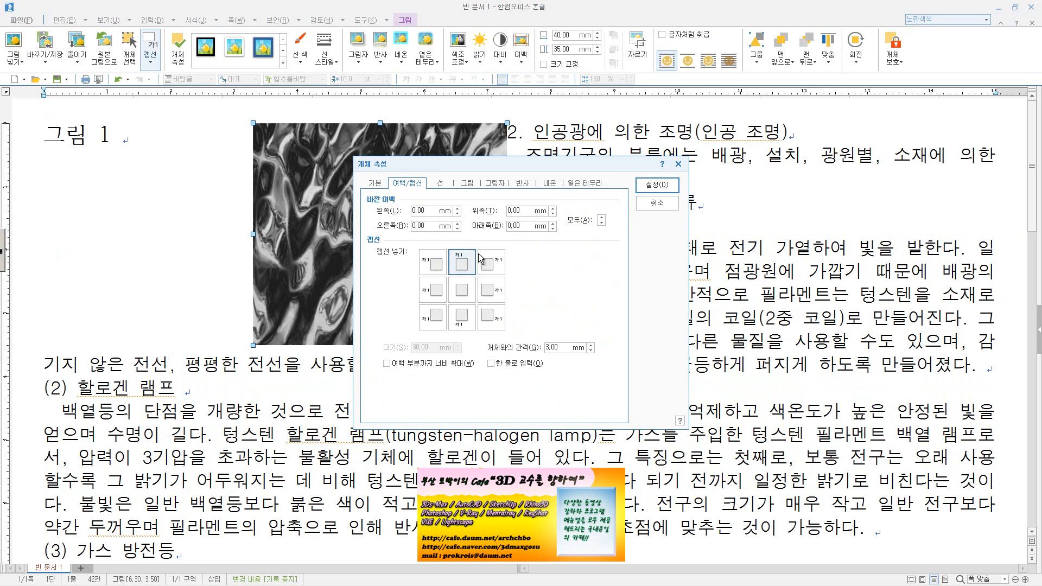
{"action": "left_click", "coordinate": [657, 184]}
{"action": "double_click", "coordinate": [242, 234]}
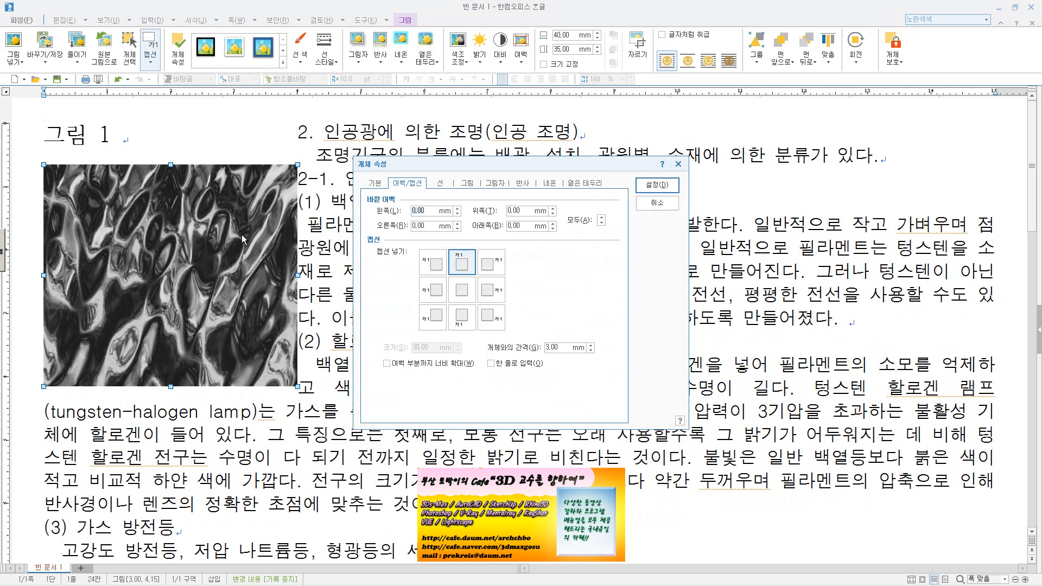
{"action": "left_click", "coordinate": [490, 263]}
{"action": "left_click", "coordinate": [656, 185]}
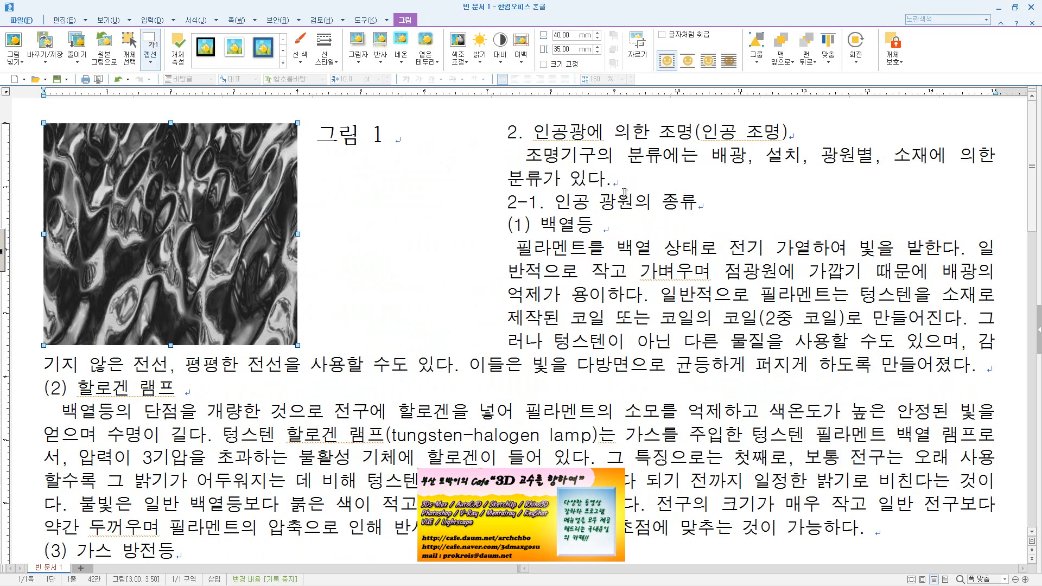
Place the picture's caption directly below it and return to the body text
{"action": "double_click", "coordinate": [195, 212]}
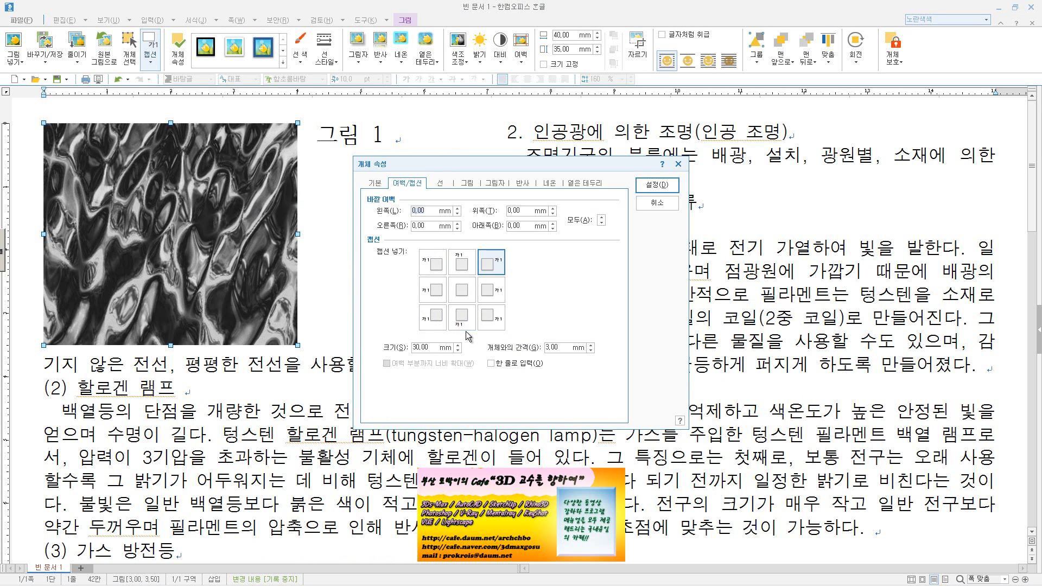
{"action": "left_click", "coordinate": [639, 187]}
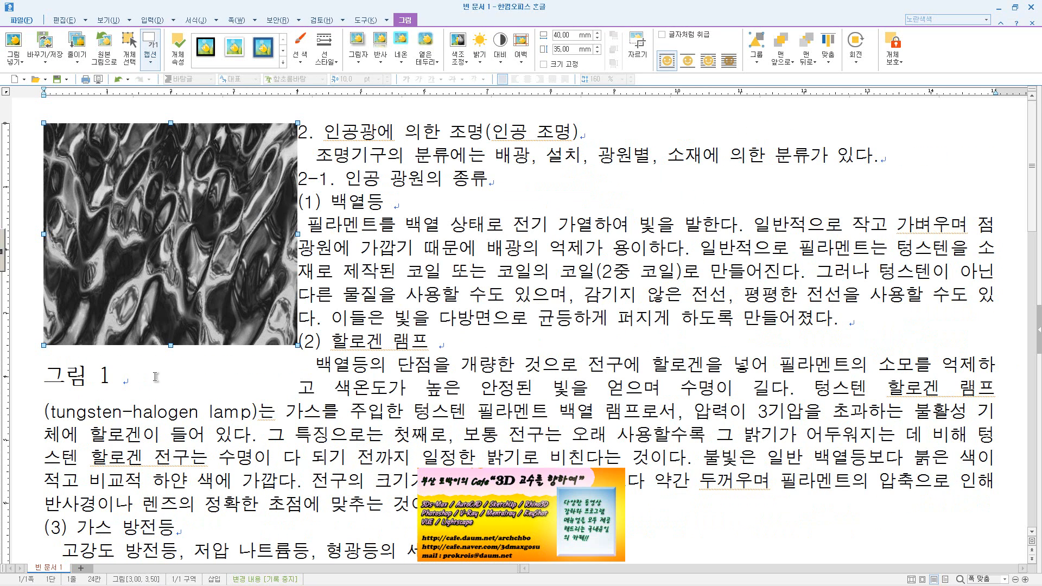
{"action": "left_click", "coordinate": [254, 401]}
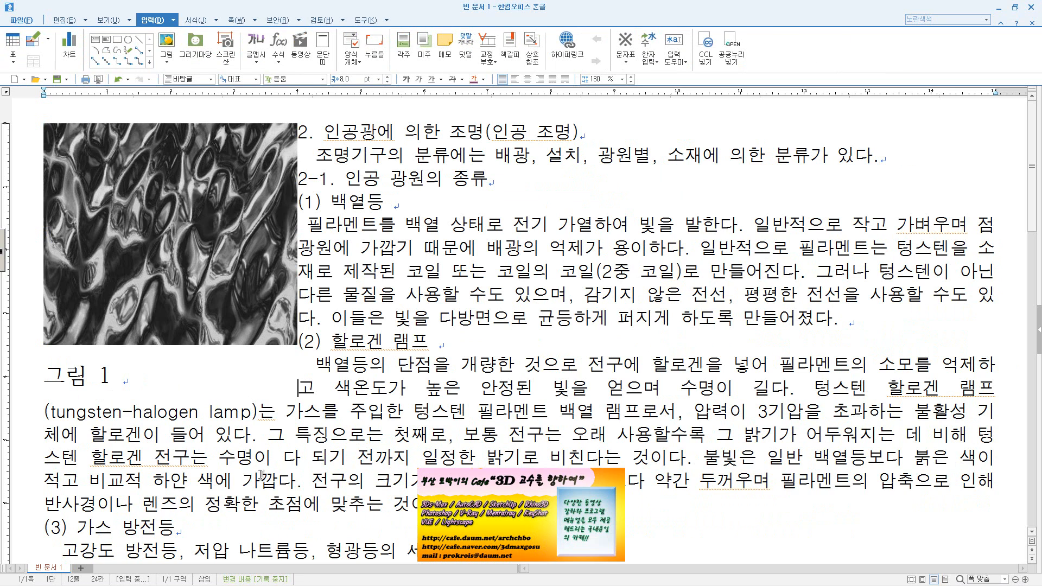
Replace the caption text with a copy of the 형광등 paragraph's opening, from "발열하지 않고" to "빛이 된다."
{"action": "scroll", "coordinate": [260, 475], "scroll_direction": "down", "scroll_amount": 5}
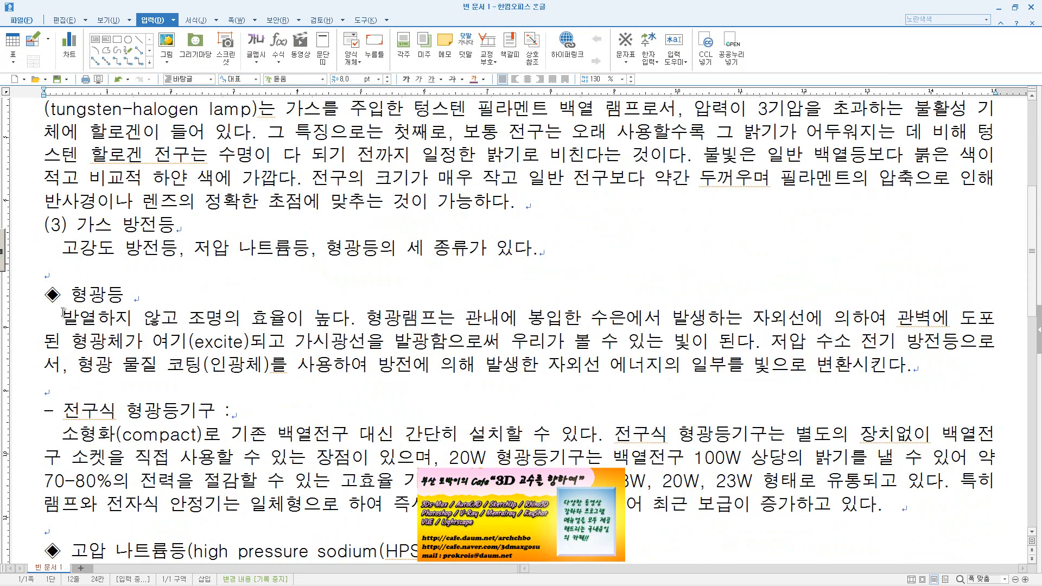
{"action": "left_click_drag", "start_coordinate": [63, 313], "coordinate": [762, 345]}
{"action": "key", "text": "ctrl+c"}
{"action": "scroll", "coordinate": [252, 323], "scroll_direction": "up", "scroll_amount": 5}
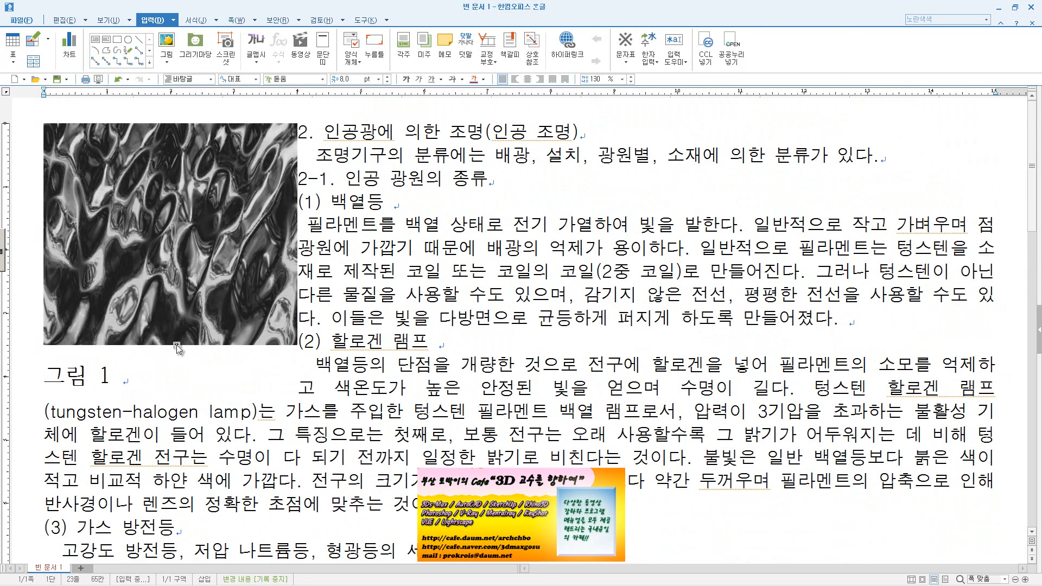
{"action": "left_click", "coordinate": [110, 376]}
{"action": "left_click_drag", "start_coordinate": [119, 374], "coordinate": [44, 376]}
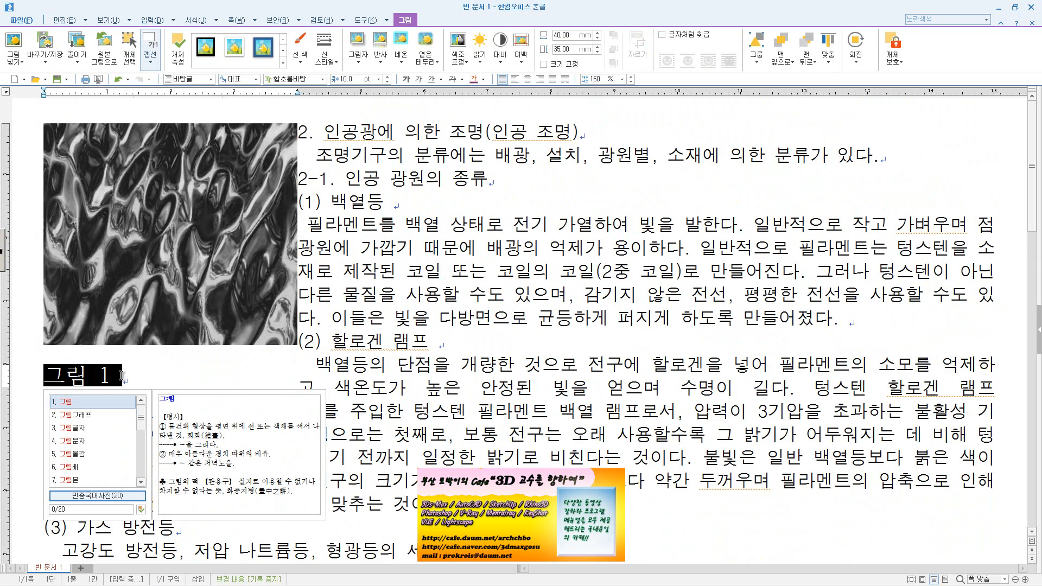
{"action": "key", "text": "ctrl+v"}
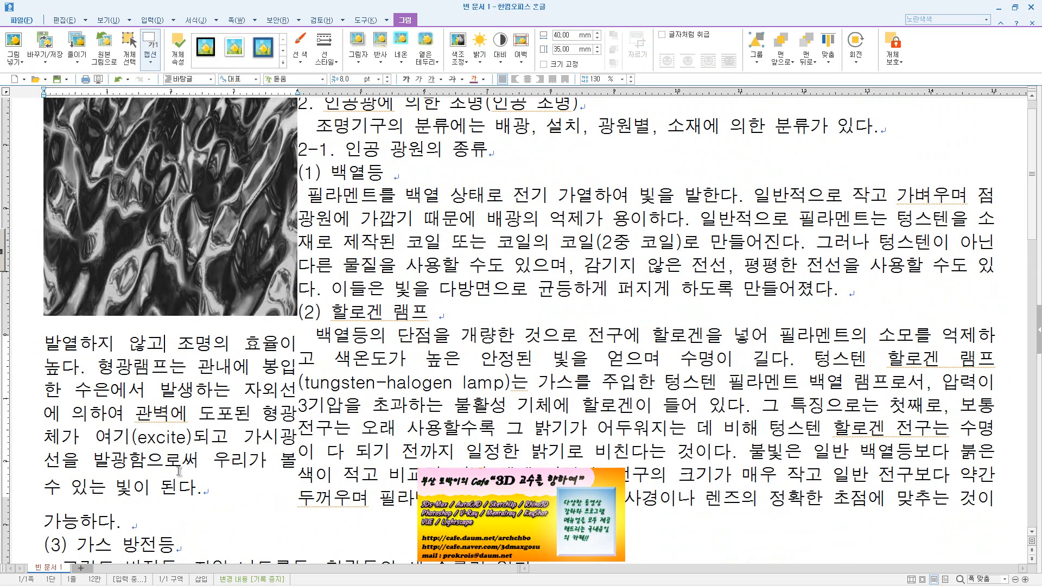
Reduce the font size of the whole caption text to about half that of the body text
{"action": "left_click_drag", "start_coordinate": [206, 488], "coordinate": [62, 340]}
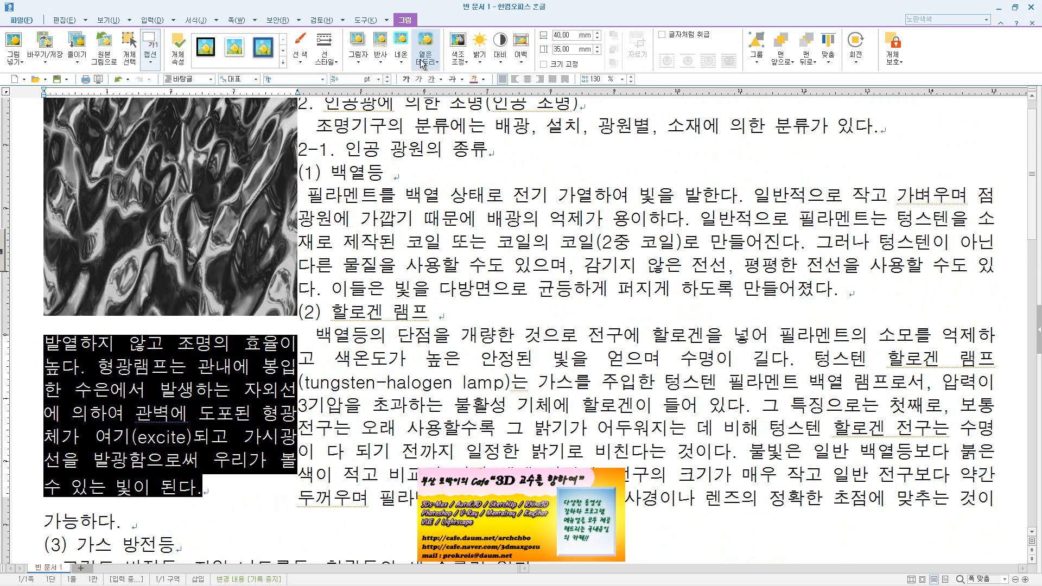
{"action": "left_click", "coordinate": [388, 81]}
{"action": "left_click", "coordinate": [388, 82]}
{"action": "left_click", "coordinate": [388, 82]}
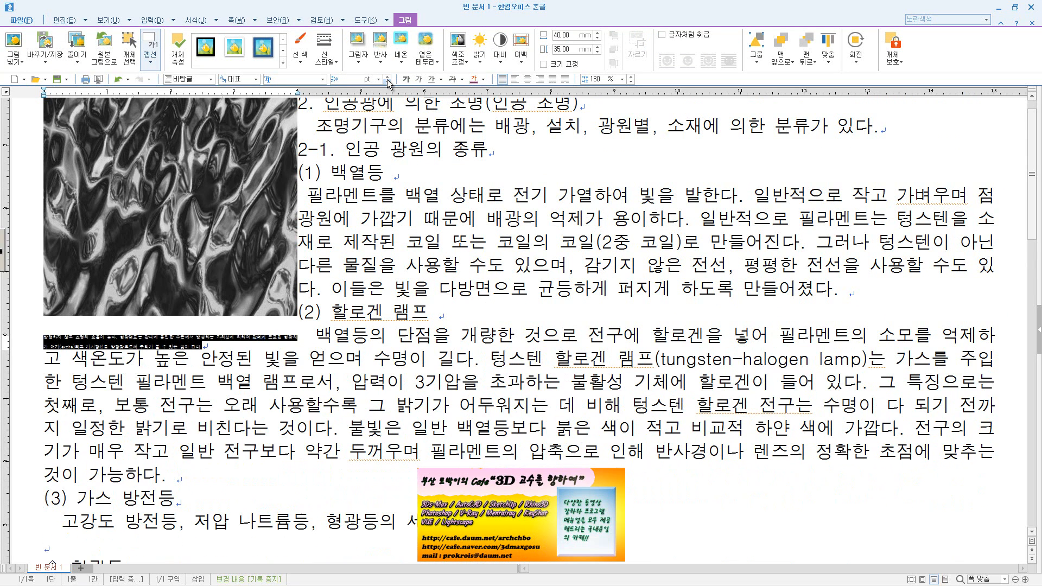
{"action": "left_click", "coordinate": [388, 76]}
{"action": "left_click", "coordinate": [389, 77]}
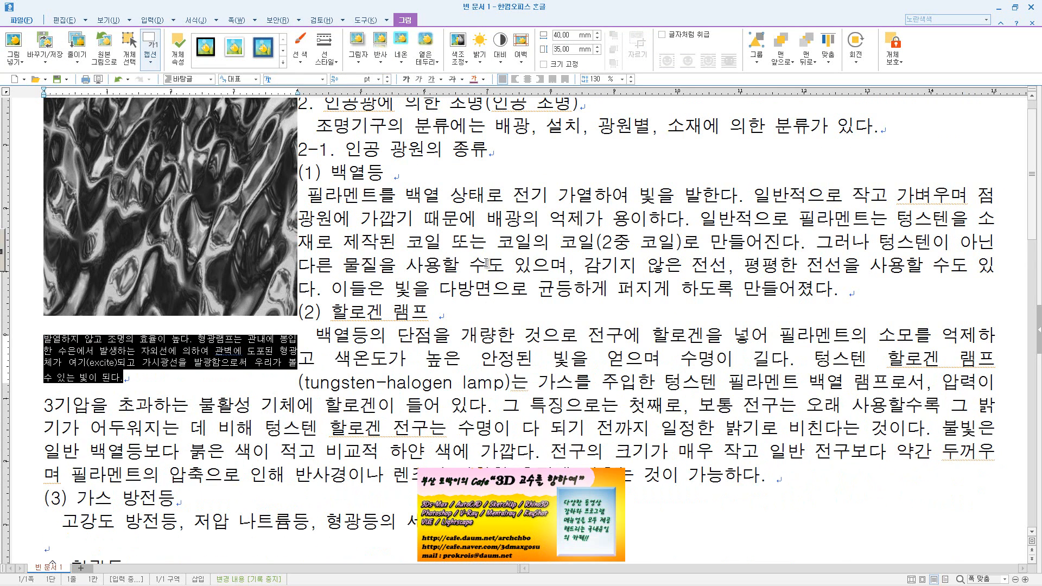
{"action": "left_click", "coordinate": [485, 265]}
{"action": "scroll", "coordinate": [453, 262], "scroll_direction": "up", "scroll_amount": 1}
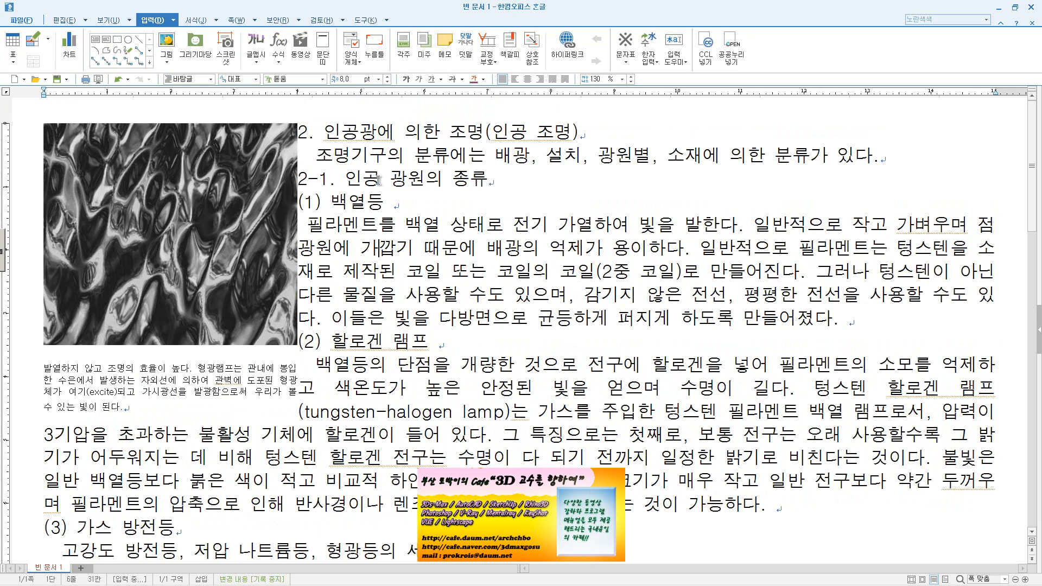
Replace the picture with a green rippled texture image using 그림 바꾸기
{"action": "left_click", "coordinate": [278, 171]}
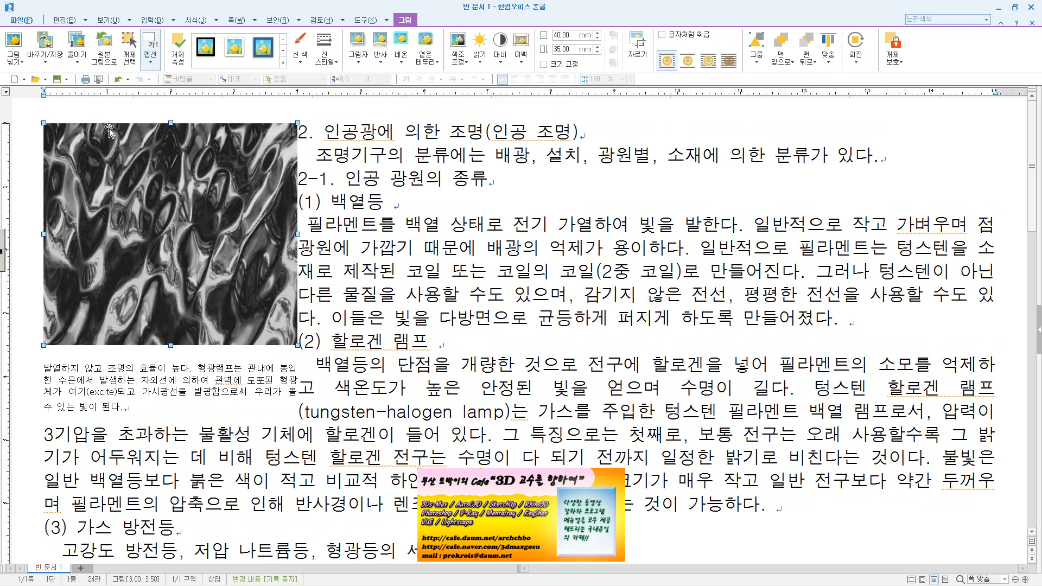
{"action": "left_click", "coordinate": [47, 64]}
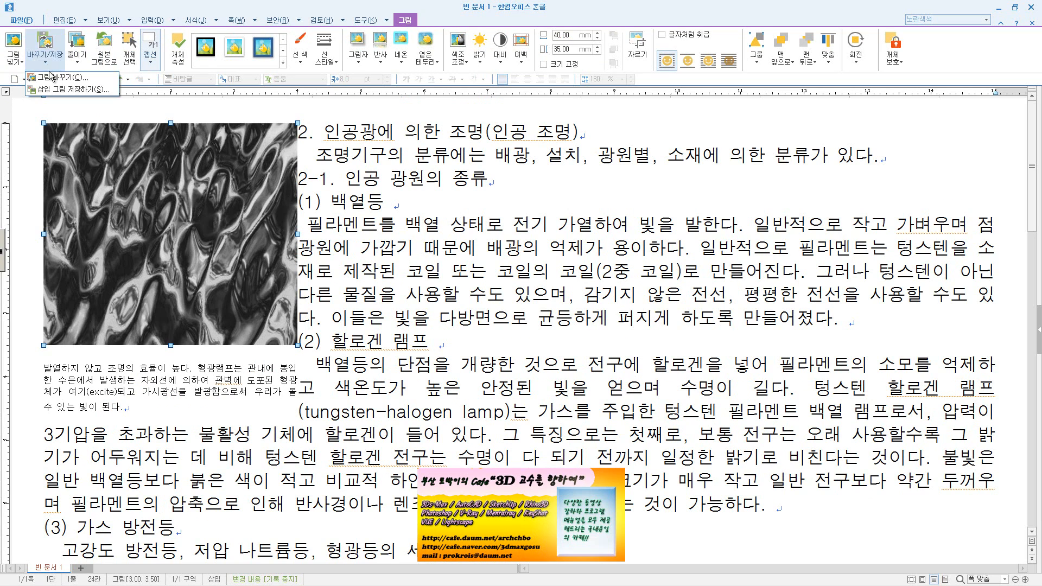
{"action": "left_click", "coordinate": [54, 79]}
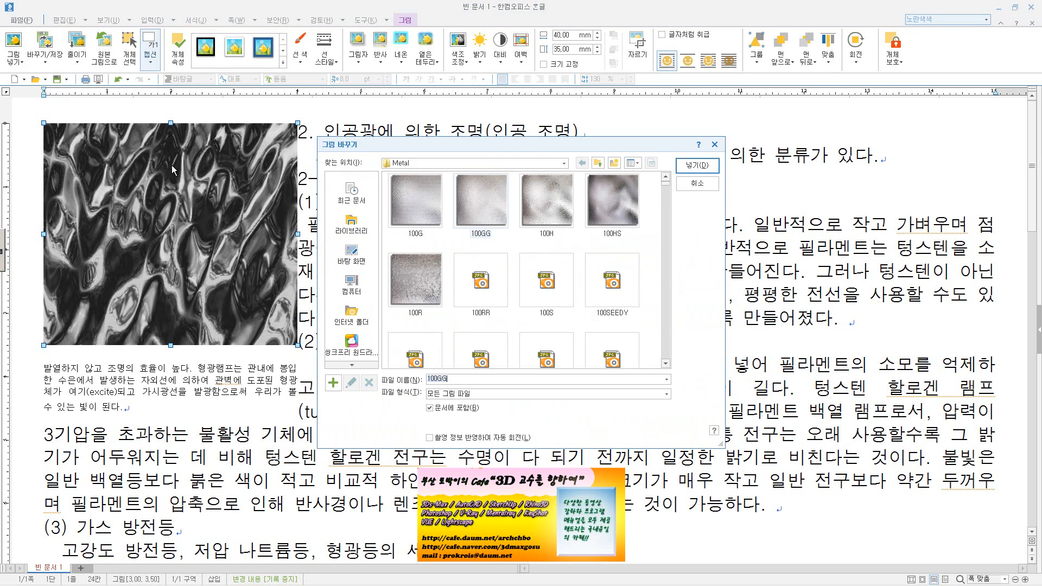
{"action": "double_click", "coordinate": [624, 352]}
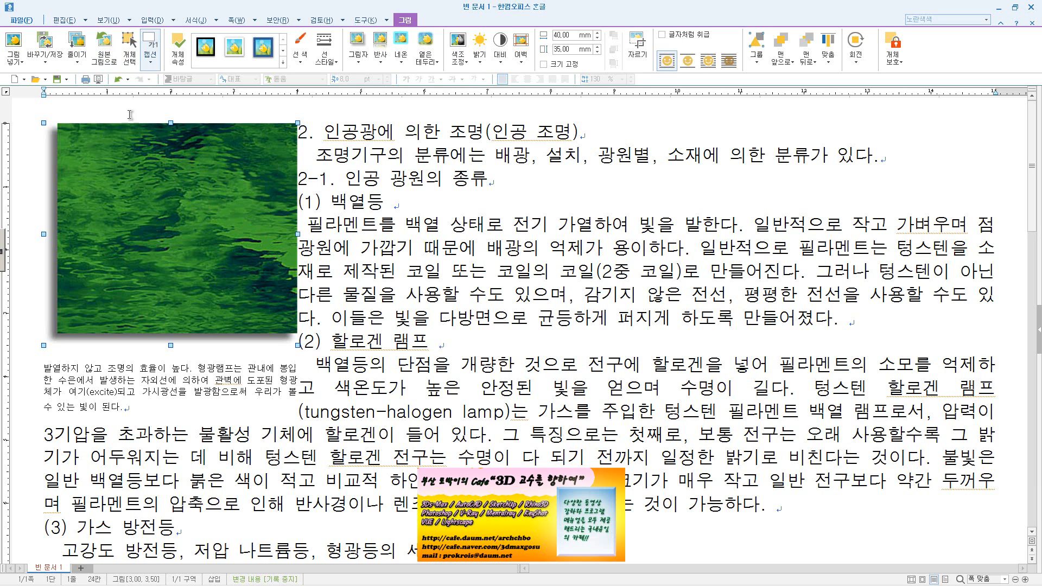
Examine the 용량 줄이기 설정 options for the pictures and leave them without applying changes
{"action": "left_click", "coordinate": [76, 57]}
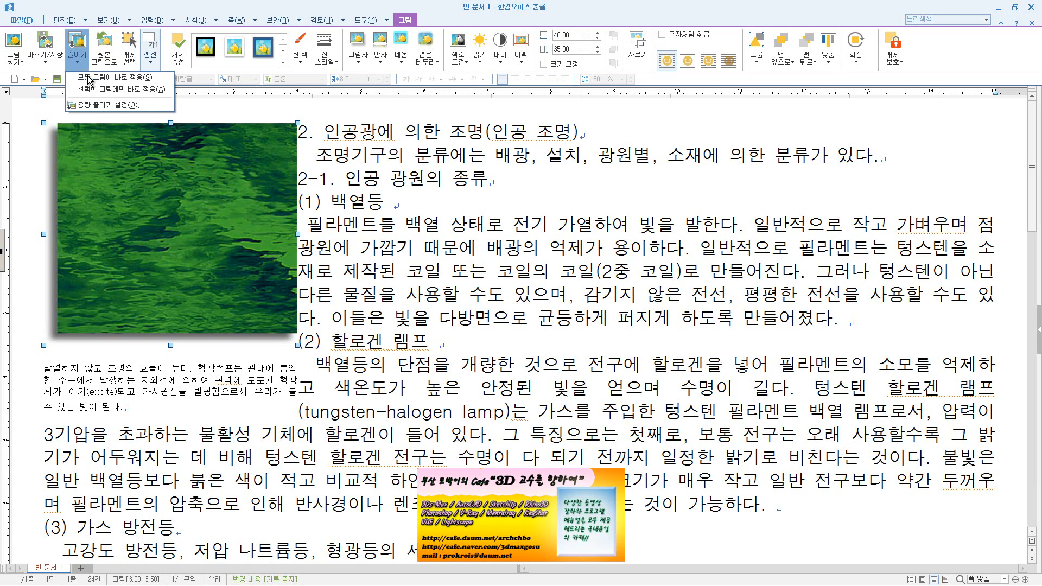
{"action": "left_click", "coordinate": [132, 105]}
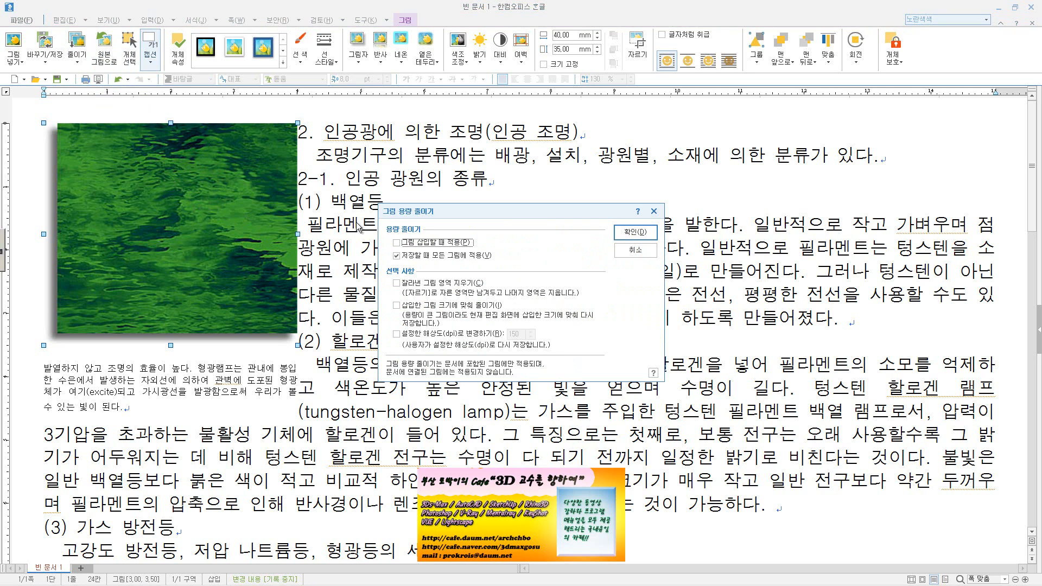
{"action": "left_click_drag", "start_coordinate": [437, 214], "coordinate": [387, 138]}
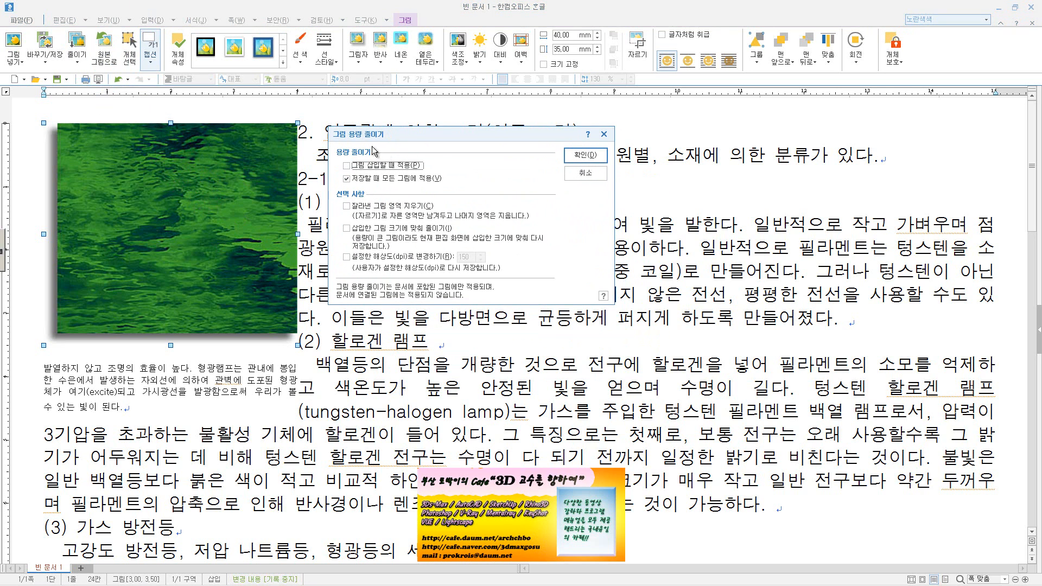
{"action": "left_click", "coordinate": [401, 167]}
{"action": "left_click", "coordinate": [362, 166]}
{"action": "left_click", "coordinate": [577, 177]}
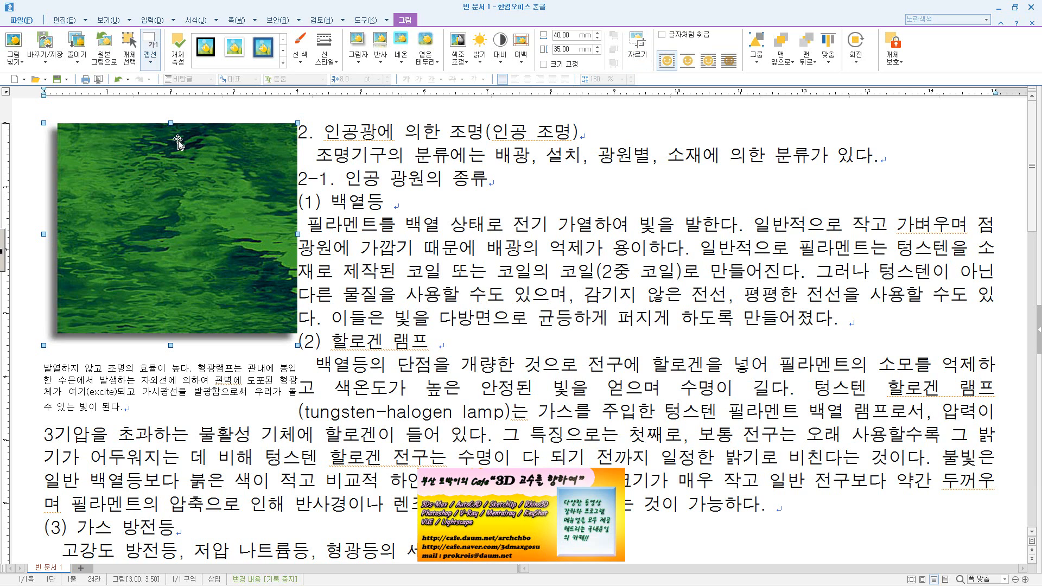
Crop the shadowed left and bottom edges off the picture, leaving it about 37.4 mm wide and 32.5 mm high
{"action": "left_click", "coordinate": [634, 52]}
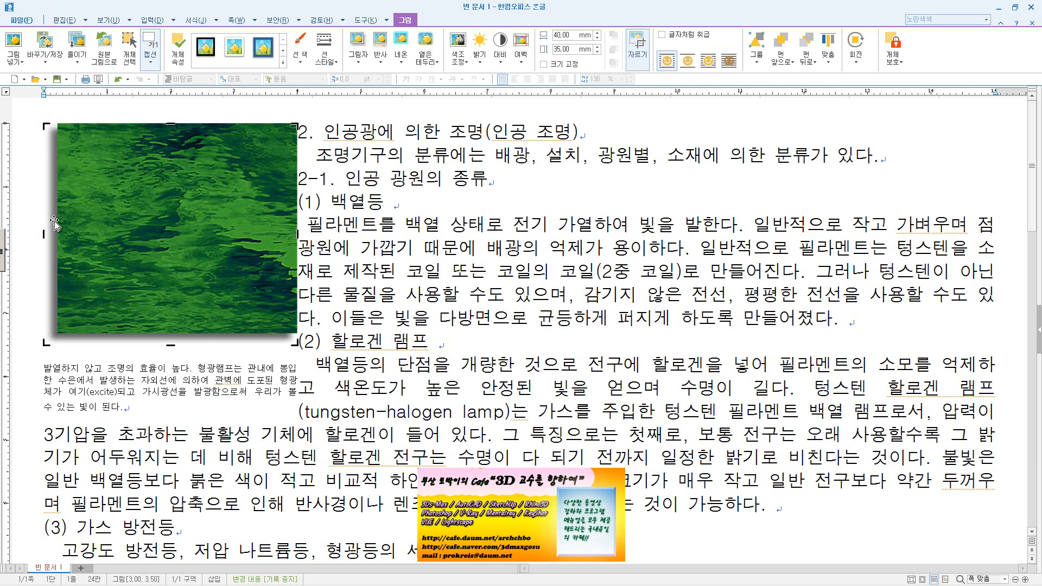
{"action": "left_click_drag", "start_coordinate": [43, 235], "coordinate": [61, 234]}
{"action": "left_click_drag", "start_coordinate": [178, 345], "coordinate": [179, 330]}
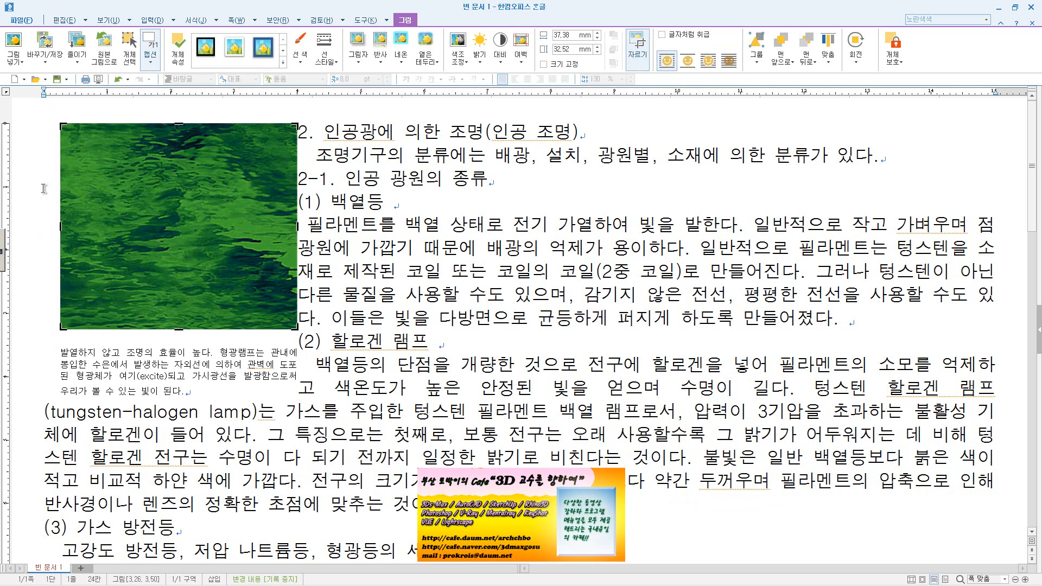
Undo the previous crop and recrop the picture's shadowed left and bottom edges to about 36.6 mm wide and 32.2 mm high
{"action": "key", "text": "ctrl+z"}
{"action": "key", "text": "ctrl+z"}
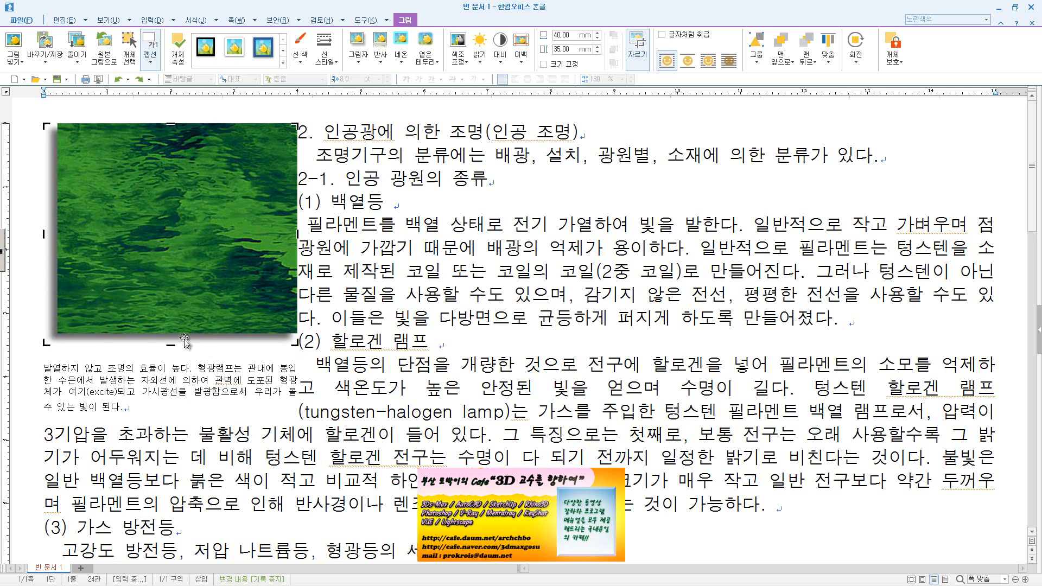
{"action": "left_click_drag", "start_coordinate": [43, 234], "coordinate": [65, 234]}
{"action": "left_click_drag", "start_coordinate": [181, 344], "coordinate": [181, 326]}
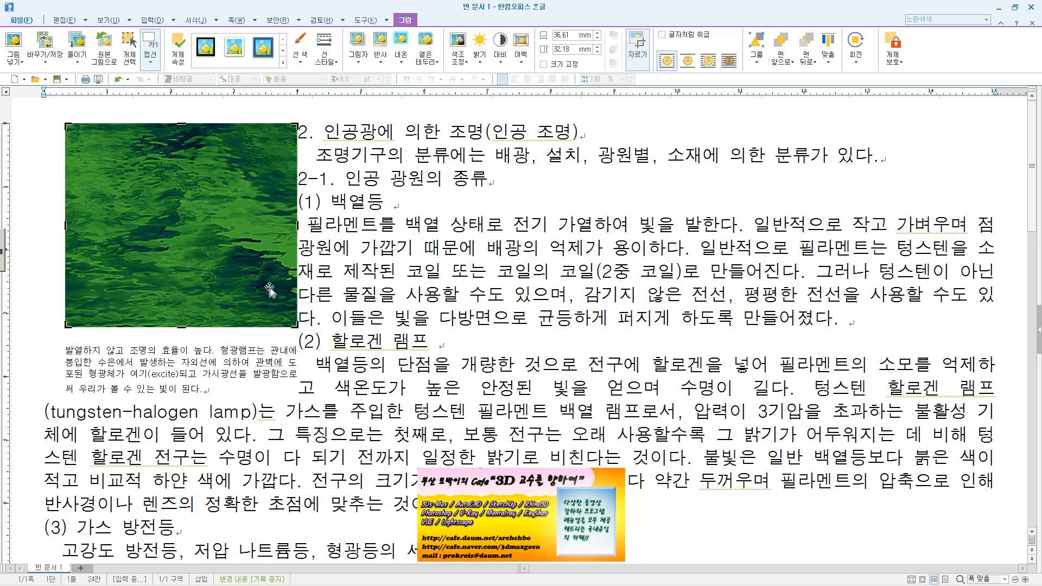
{"action": "left_click", "coordinate": [638, 46]}
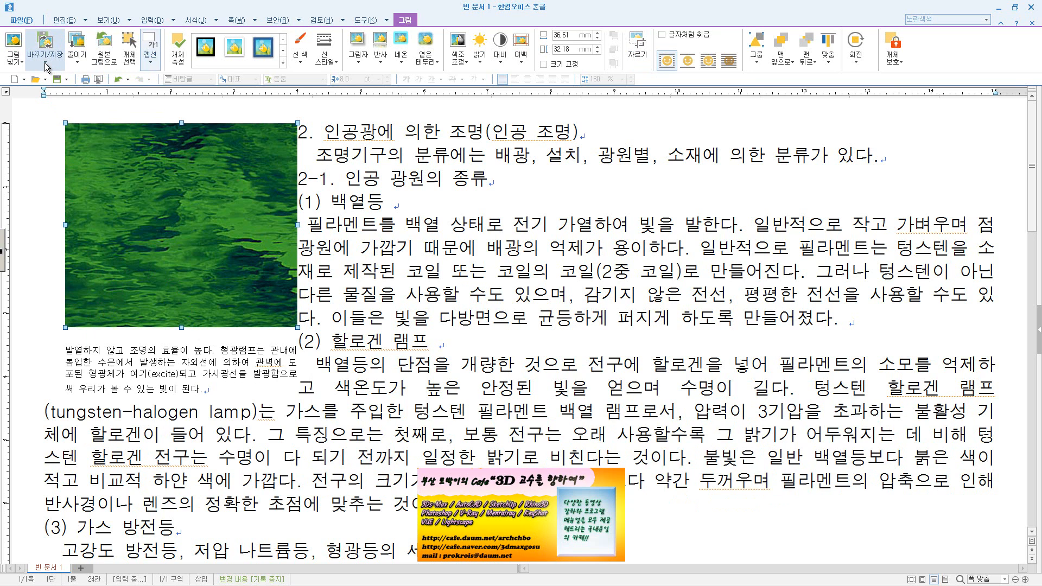
{"action": "double_click", "coordinate": [208, 175]}
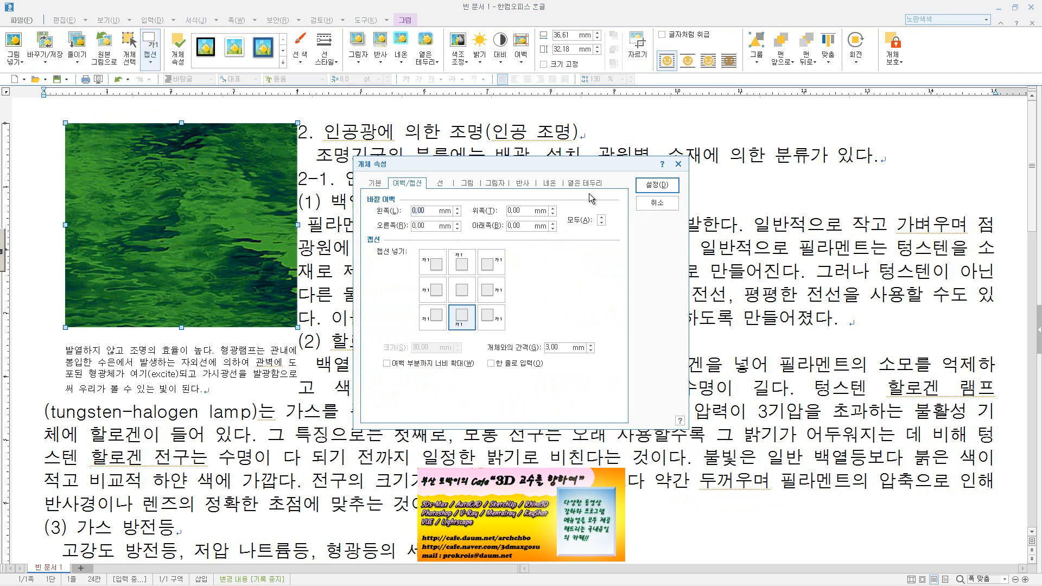
{"action": "left_click", "coordinate": [662, 206]}
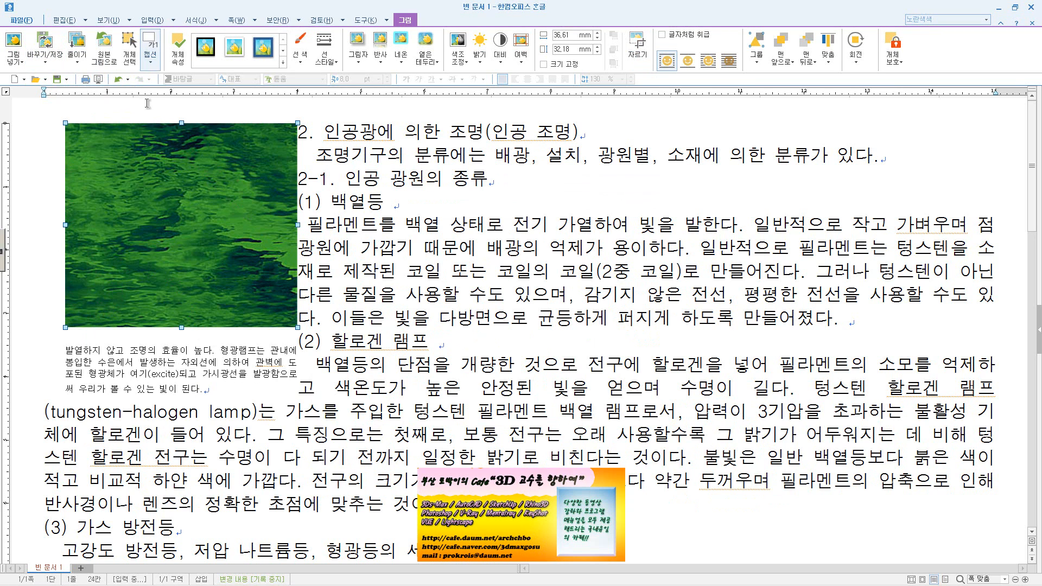
In 용량 줄이기 설정, enable 잘라낸 그림 영역 지우기 and 설정한 해상도(dpi)로 변경하기 with a custom dpi, leaving 삽입한 그림 크기에 맞춰 줄이기 off
{"action": "left_click", "coordinate": [76, 69]}
{"action": "left_click", "coordinate": [93, 103]}
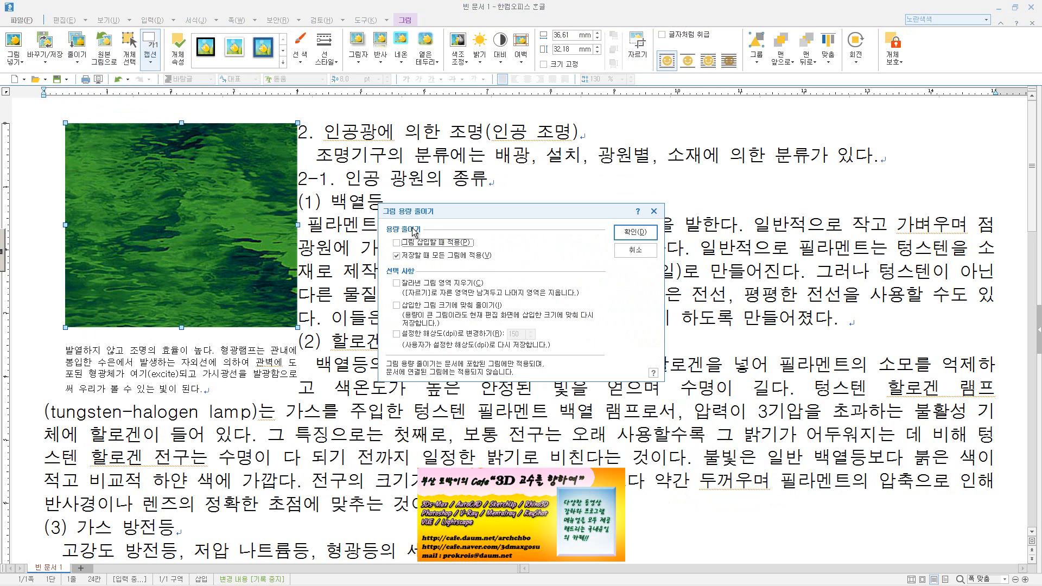
{"action": "left_click", "coordinate": [438, 285]}
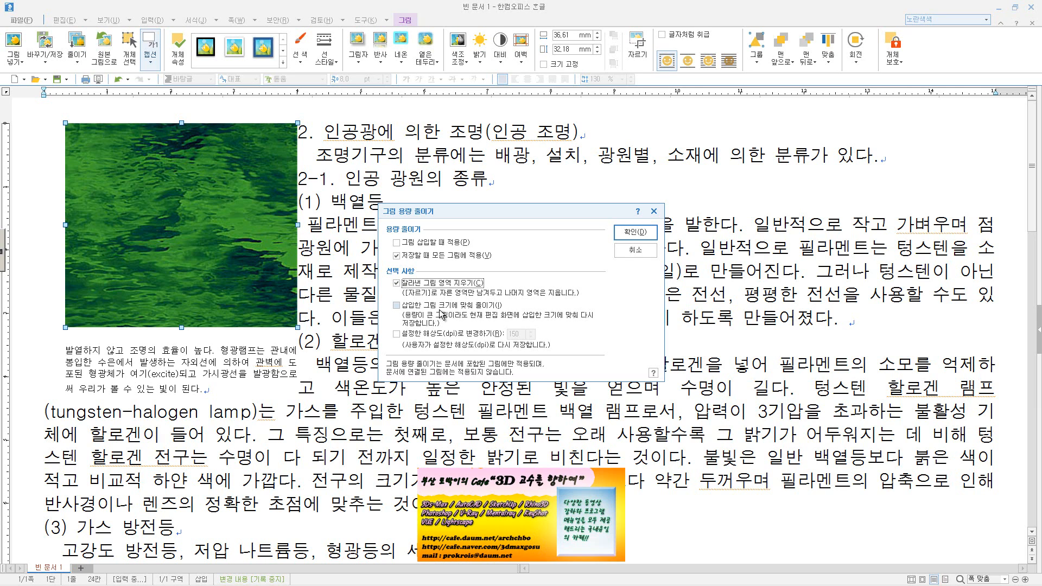
{"action": "left_click", "coordinate": [444, 307]}
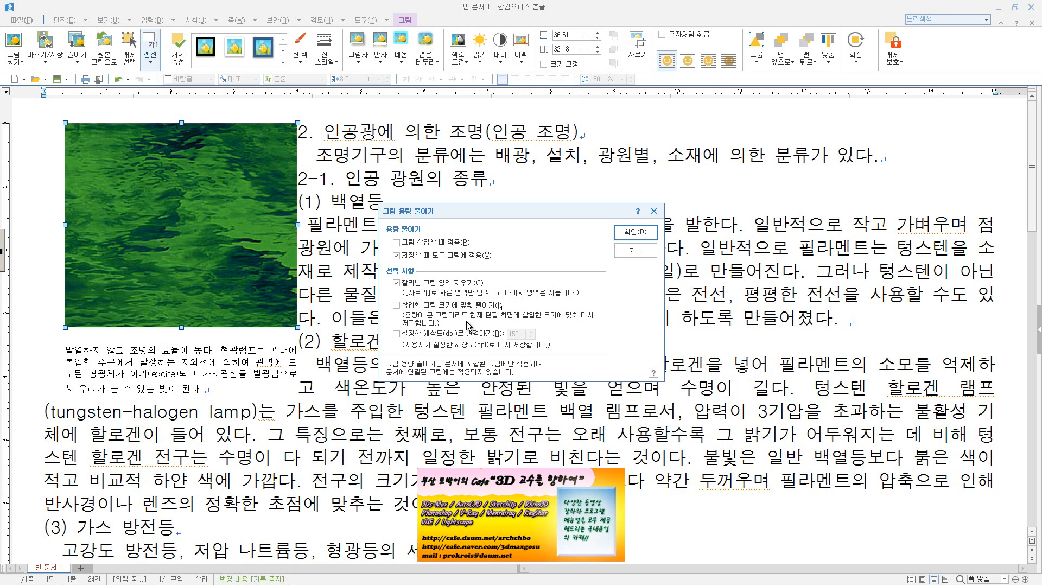
{"action": "left_click", "coordinate": [454, 334]}
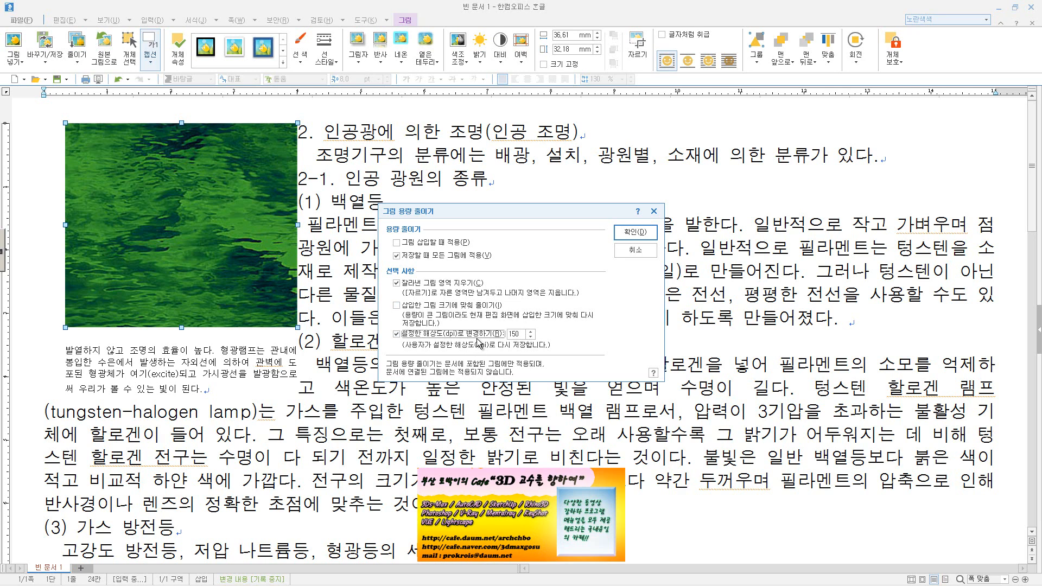
{"action": "double_click", "coordinate": [524, 334]}
{"action": "type", "text": "72"}
{"action": "left_click", "coordinate": [633, 233]}
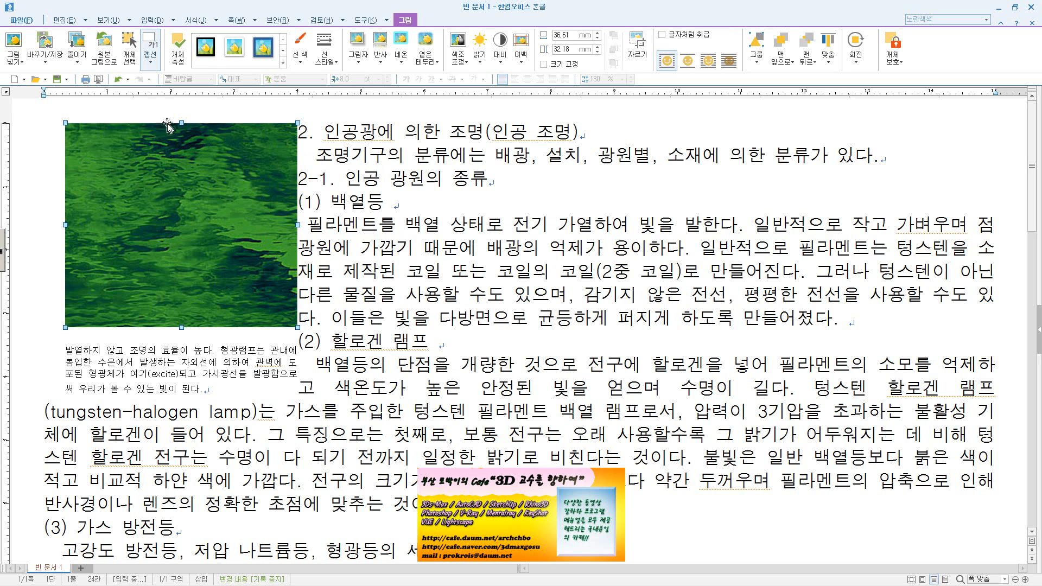
Apply the size reduction immediately to all pictures in the document and keep the picture selected
{"action": "left_click", "coordinate": [80, 59]}
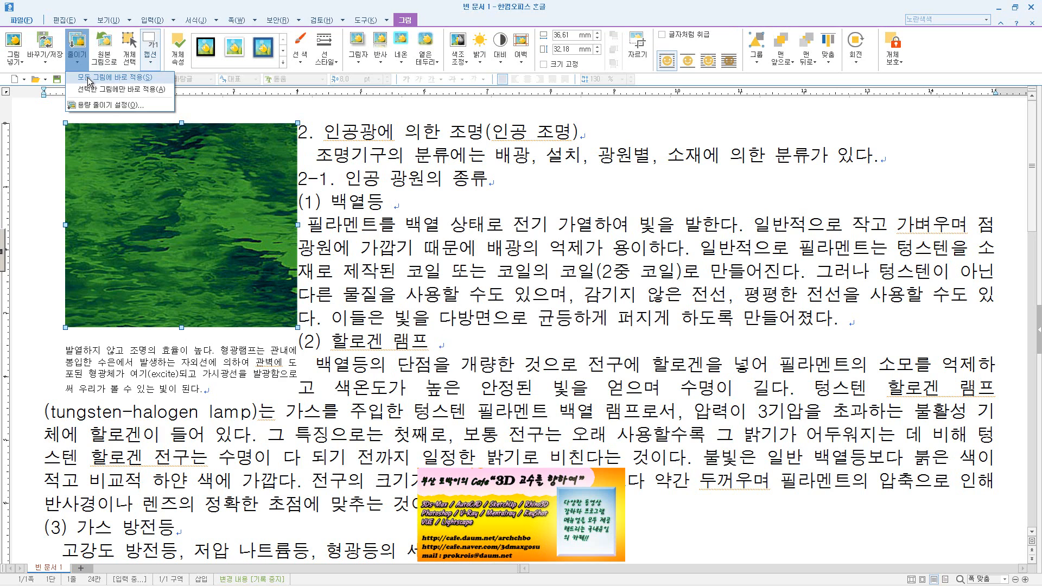
{"action": "left_click", "coordinate": [90, 82]}
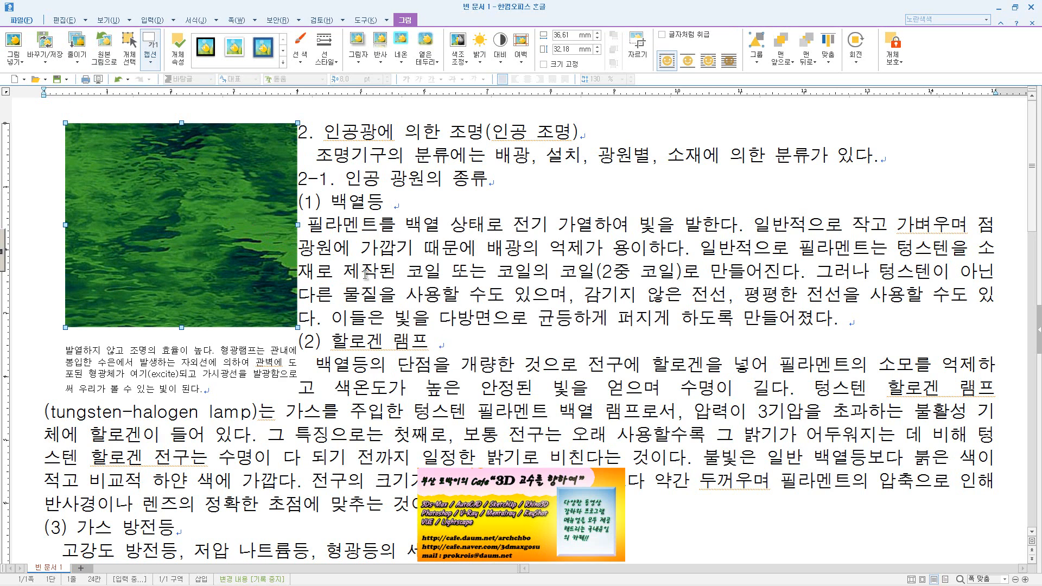
{"action": "left_click", "coordinate": [410, 253]}
{"action": "left_click", "coordinate": [259, 247]}
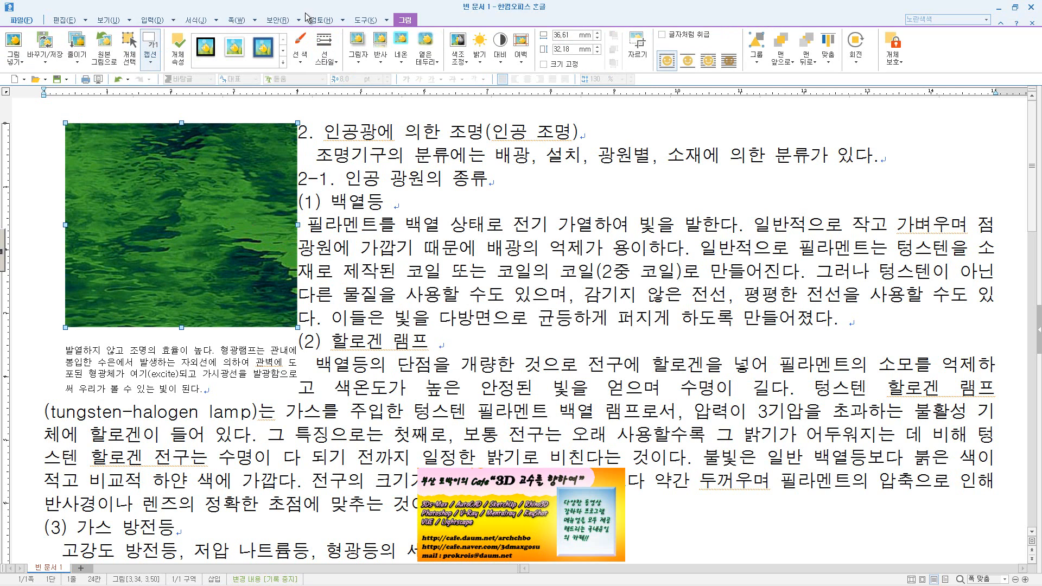
Try several frame styles on the picture and finally apply the 옅은 테두리 반사 style
{"action": "left_click", "coordinate": [227, 62]}
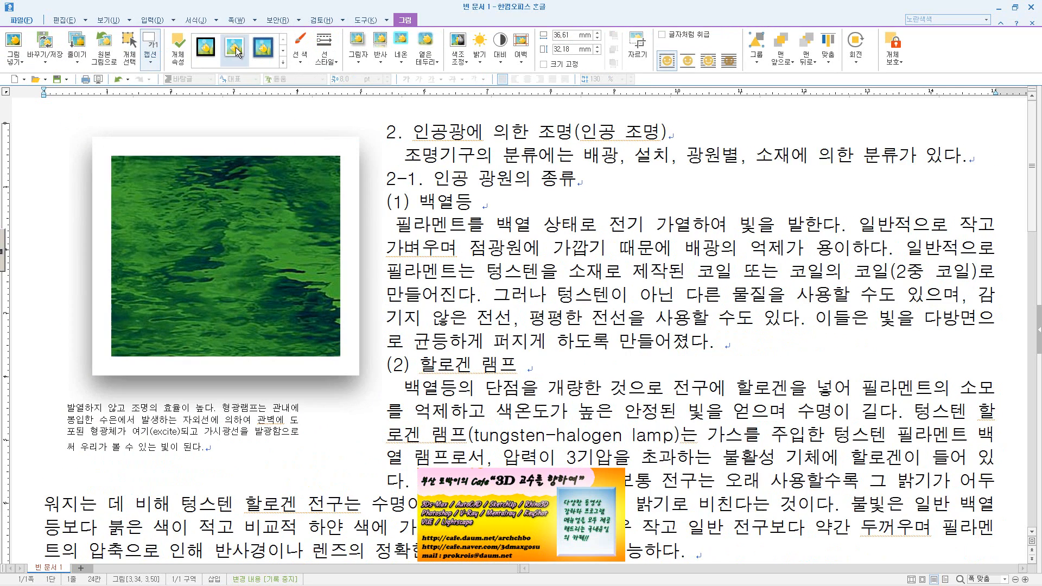
{"action": "left_click", "coordinate": [272, 57]}
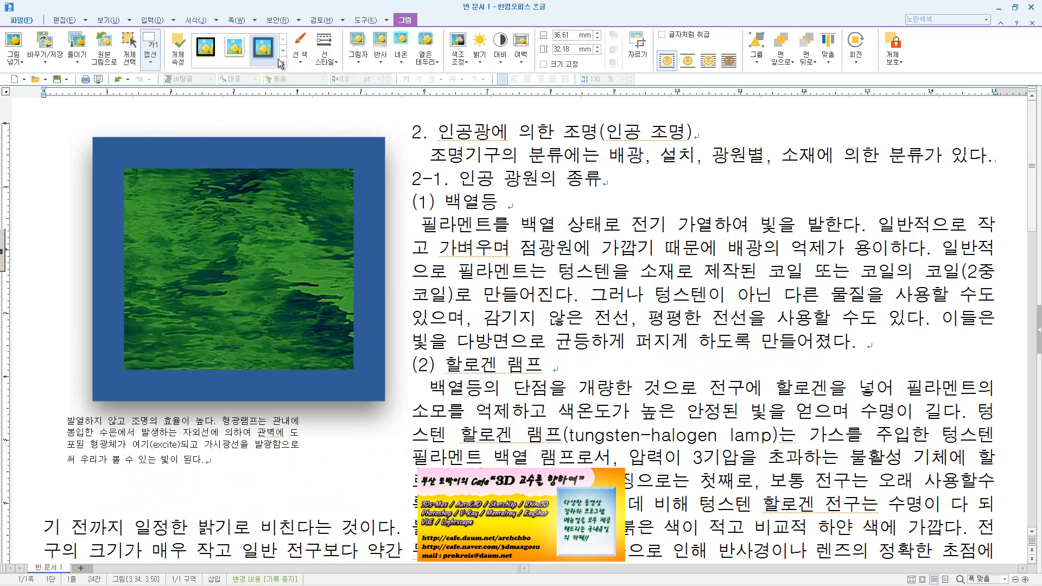
{"action": "left_click", "coordinate": [282, 53]}
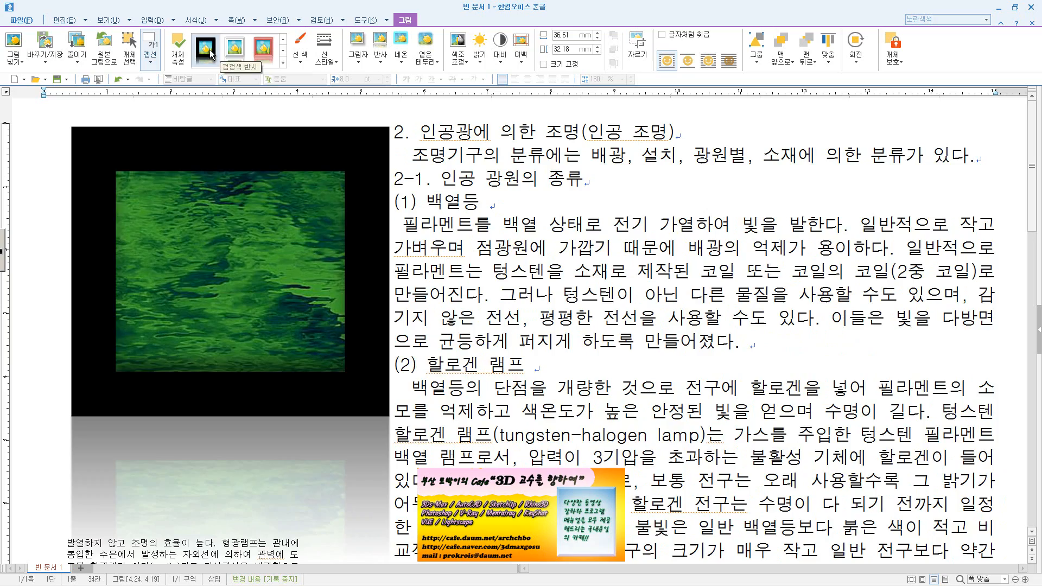
{"action": "left_click", "coordinate": [283, 62]}
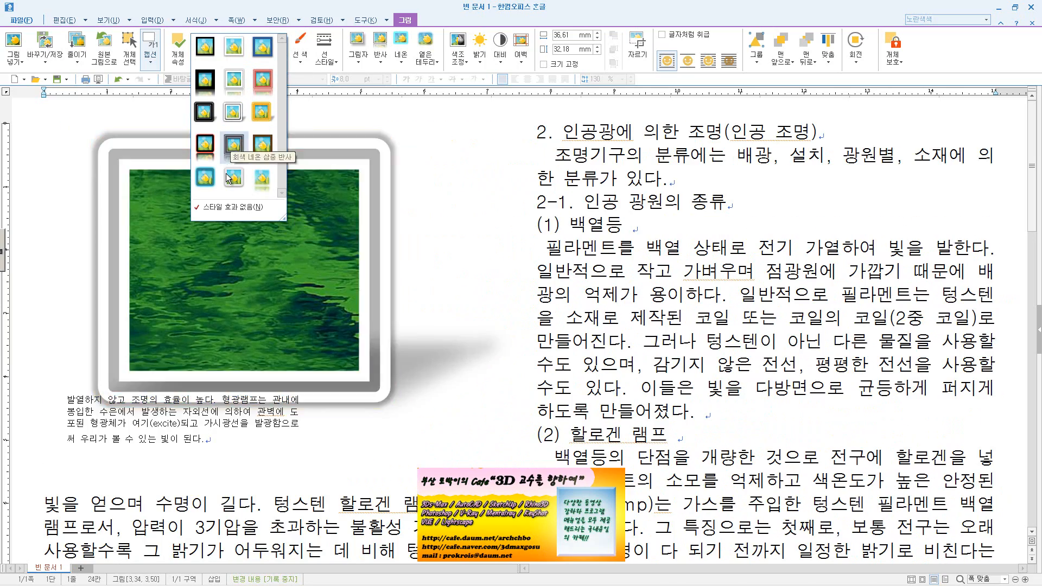
{"action": "left_click", "coordinate": [261, 179]}
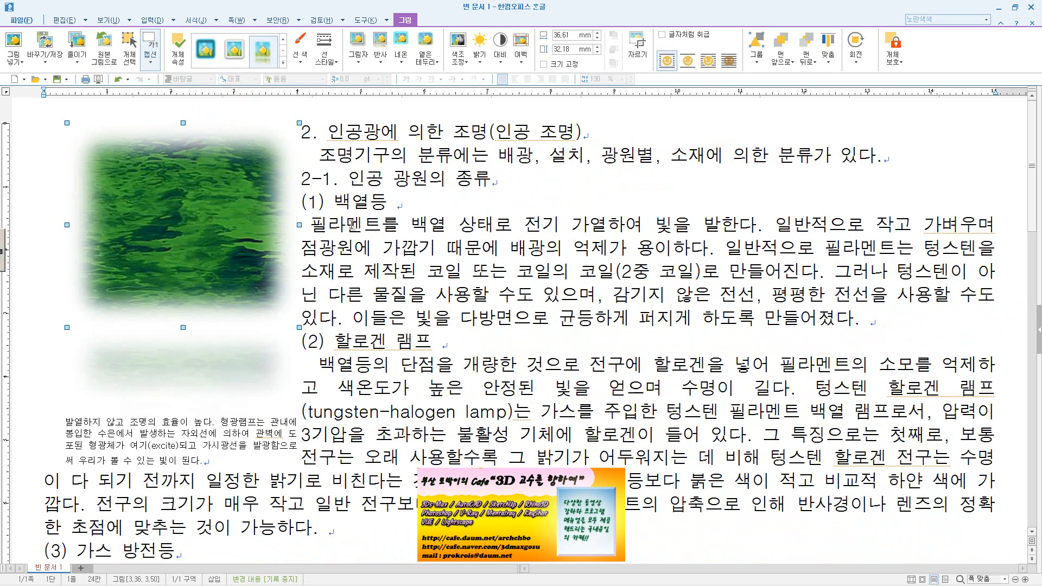
Choose an outline colour for the picture and set its line type to solid
{"action": "left_click", "coordinate": [299, 59]}
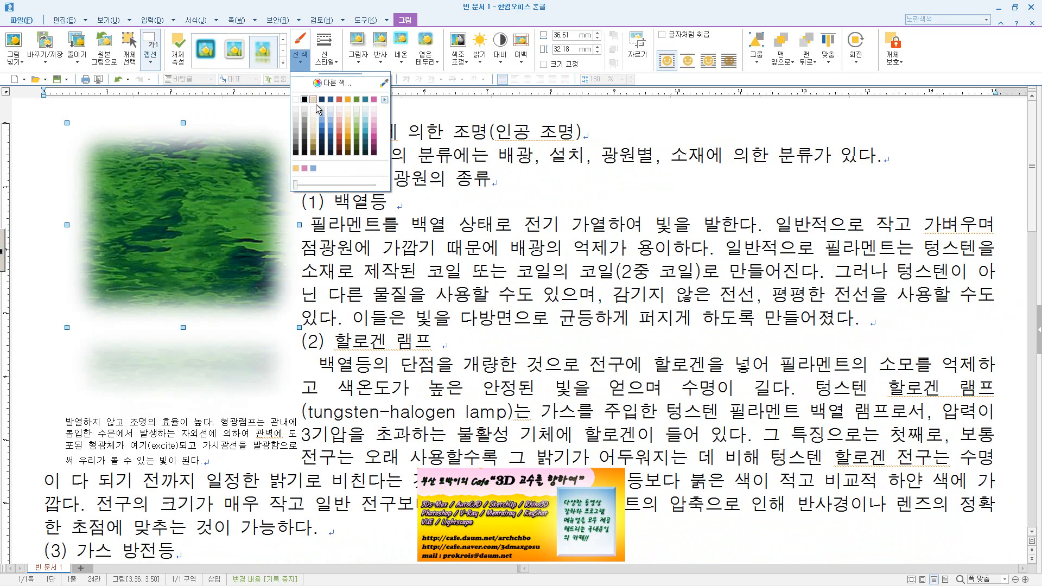
{"action": "left_click", "coordinate": [359, 137]}
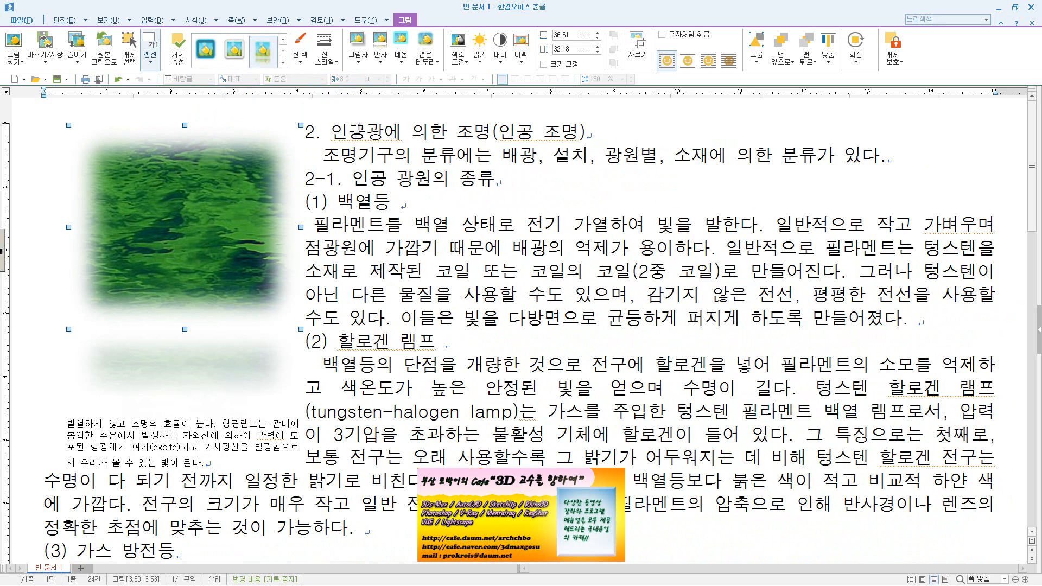
{"action": "left_click", "coordinate": [325, 55]}
{"action": "mouse_move", "coordinate": [345, 80]}
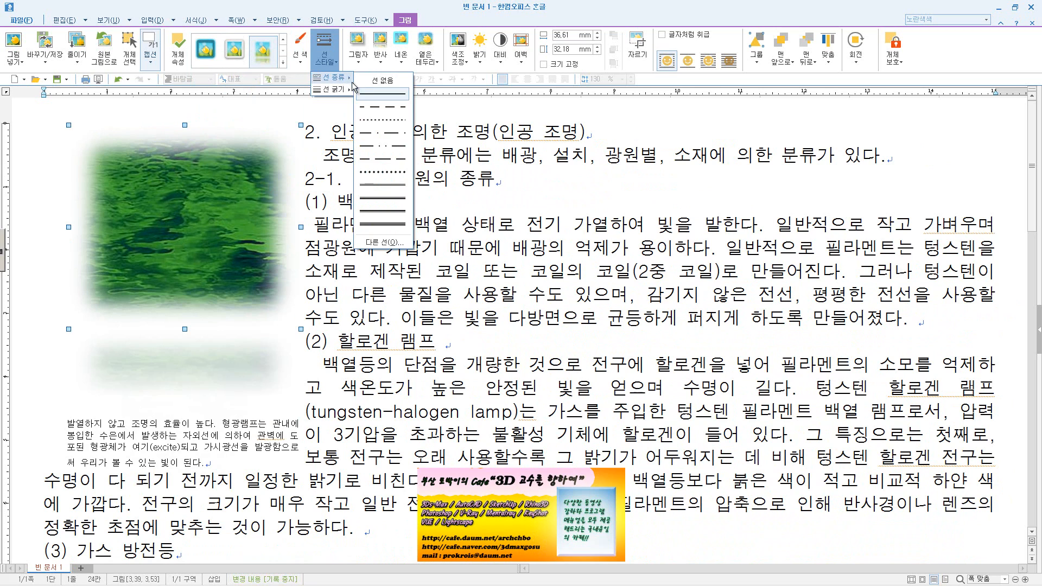
{"action": "left_click", "coordinate": [373, 99]}
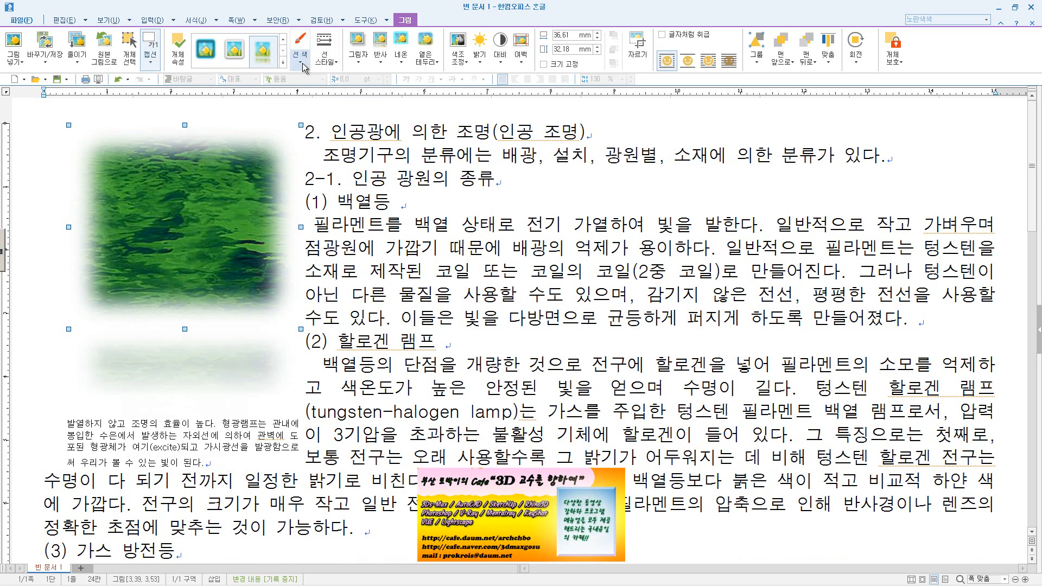
Change the picture's outline colour to light blue and set the line thickness to 0.1 mm
{"action": "left_click", "coordinate": [300, 59]}
{"action": "left_click", "coordinate": [324, 119]}
{"action": "left_click", "coordinate": [338, 67]}
{"action": "mouse_move", "coordinate": [344, 94]}
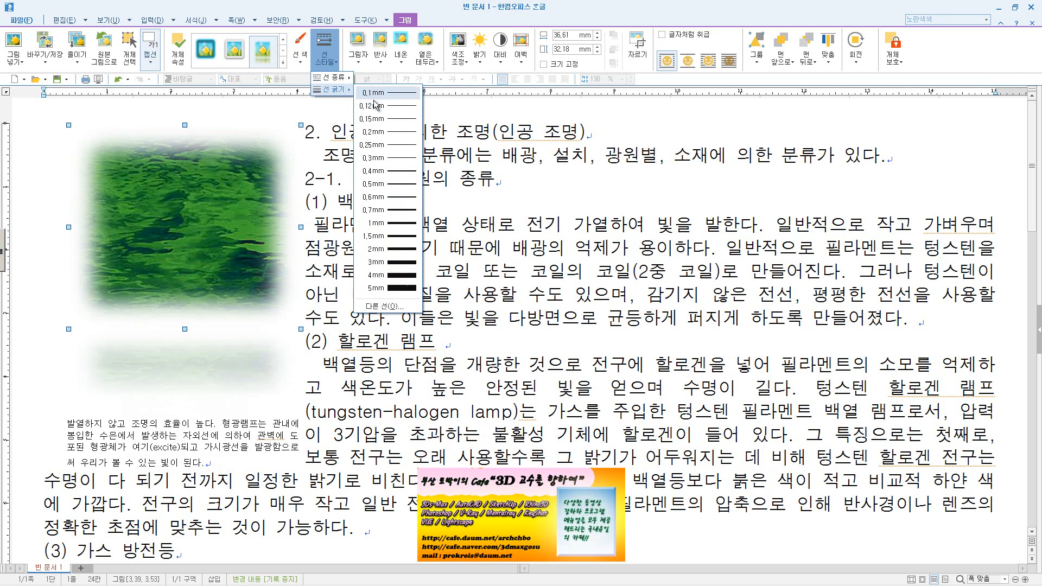
{"action": "left_click", "coordinate": [387, 95]}
{"action": "left_click", "coordinate": [380, 154]}
{"action": "left_click", "coordinate": [294, 208]}
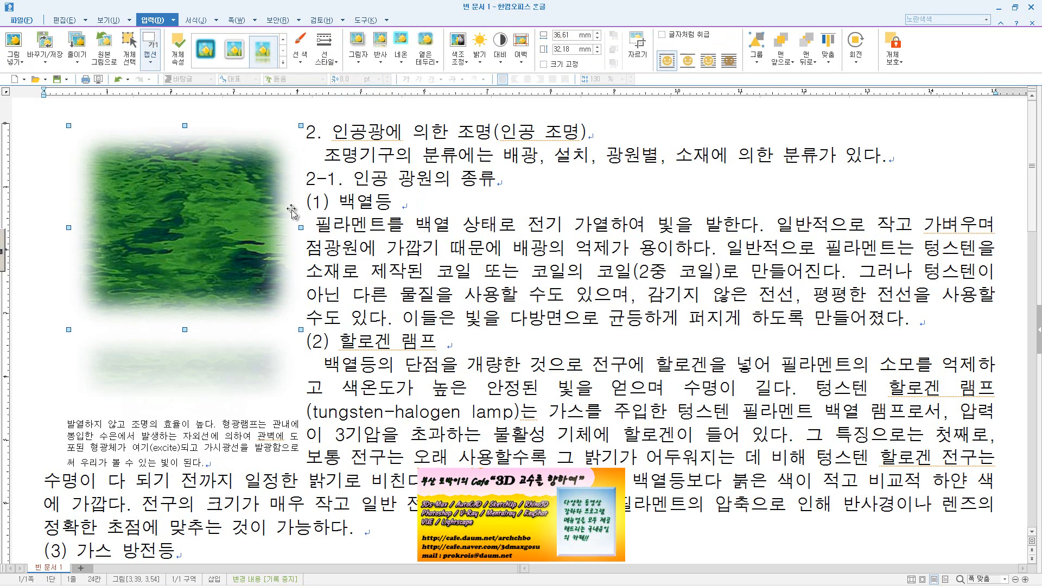
Check the page with the styled picture in print preview and return to editing
{"action": "left_click", "coordinate": [21, 20]}
{"action": "left_click", "coordinate": [71, 148]}
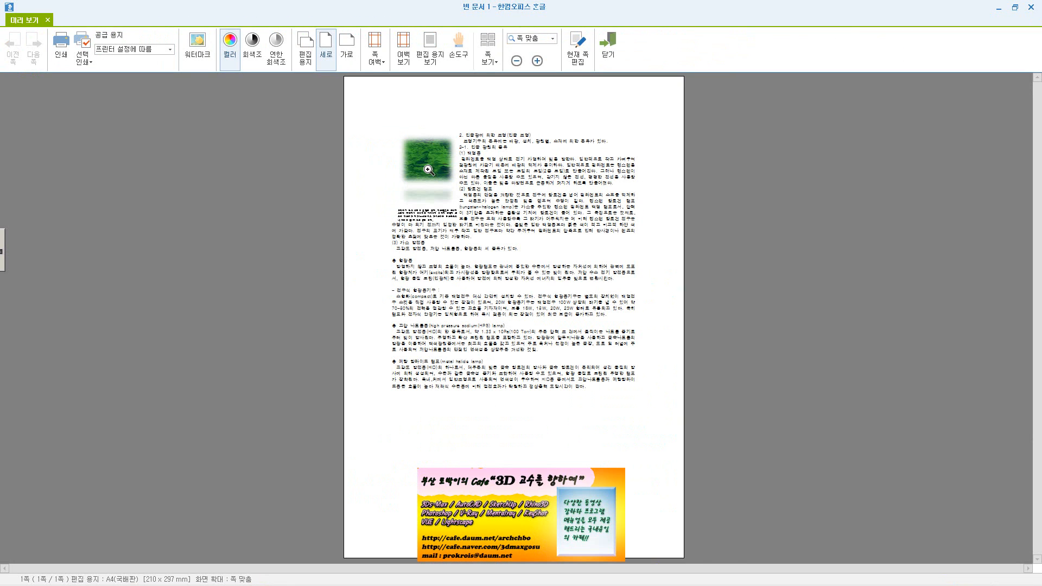
{"action": "left_click", "coordinate": [604, 61]}
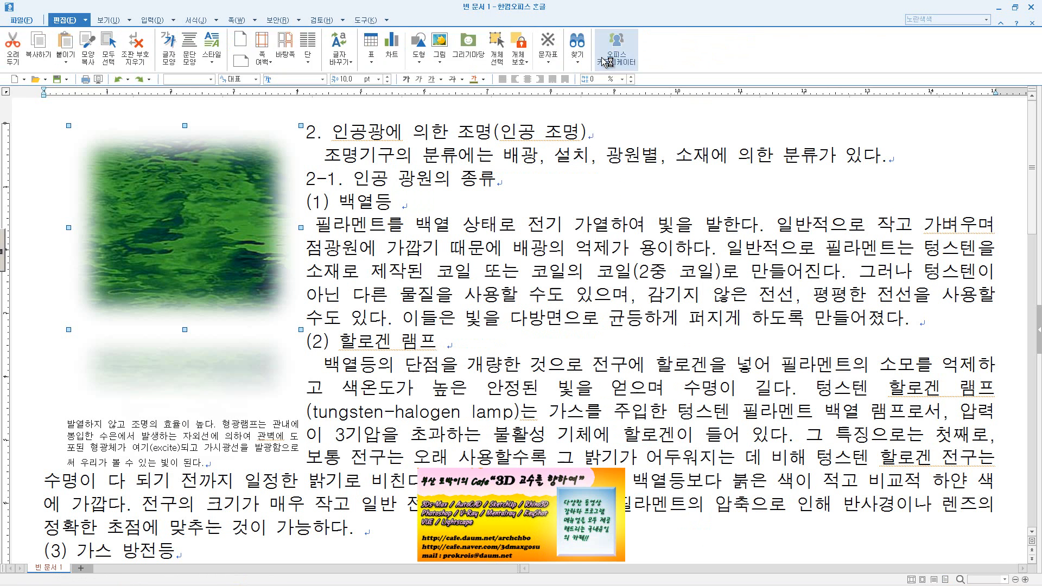
Set the picture's line colour to dark navy in 개체 속성, and recheck the line settings without further changes
{"action": "double_click", "coordinate": [285, 158]}
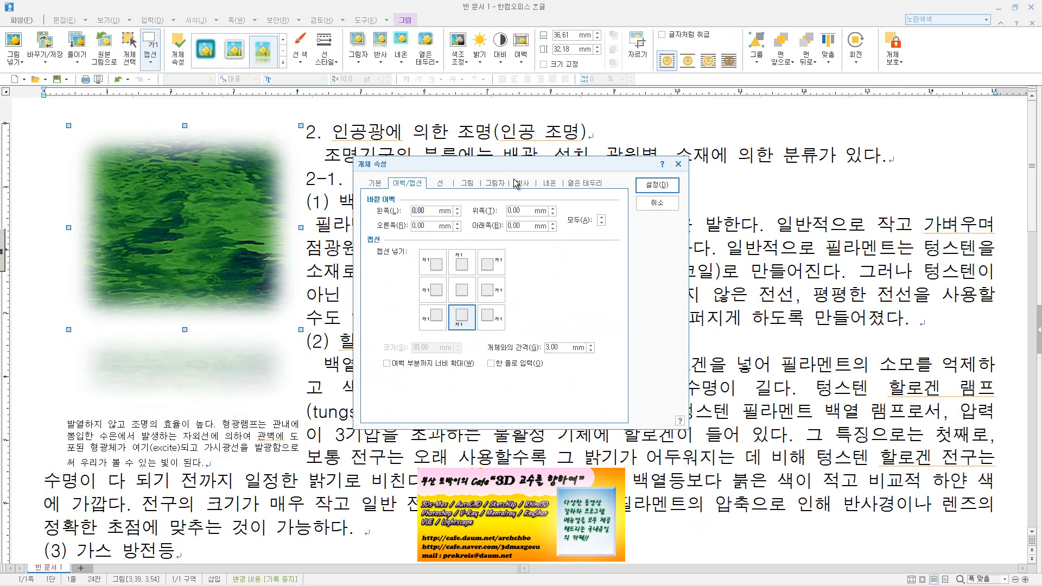
{"action": "left_click", "coordinate": [444, 186]}
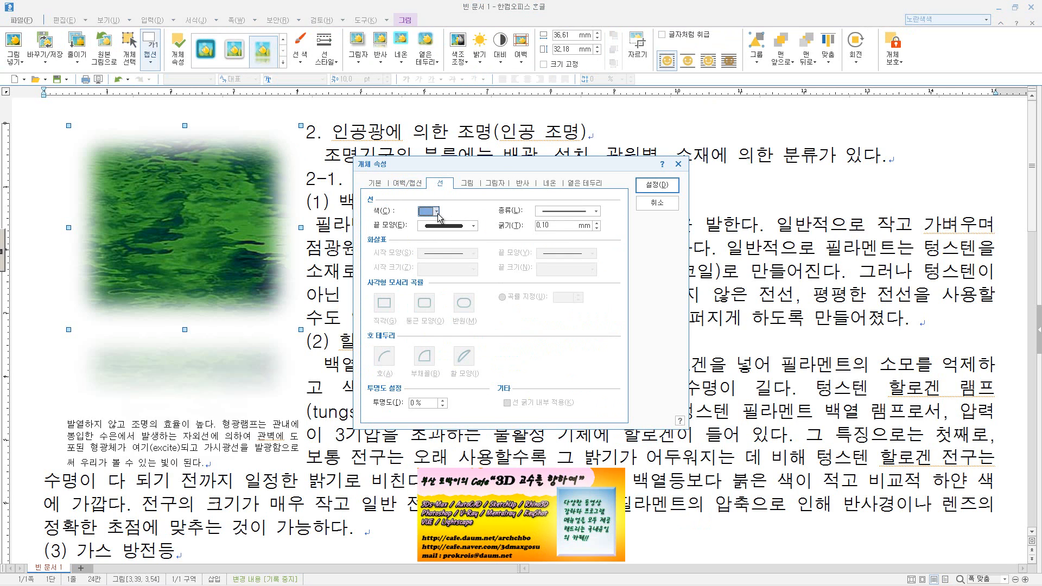
{"action": "left_click", "coordinate": [437, 211]}
{"action": "left_click", "coordinate": [449, 241]}
{"action": "left_click", "coordinate": [656, 185]}
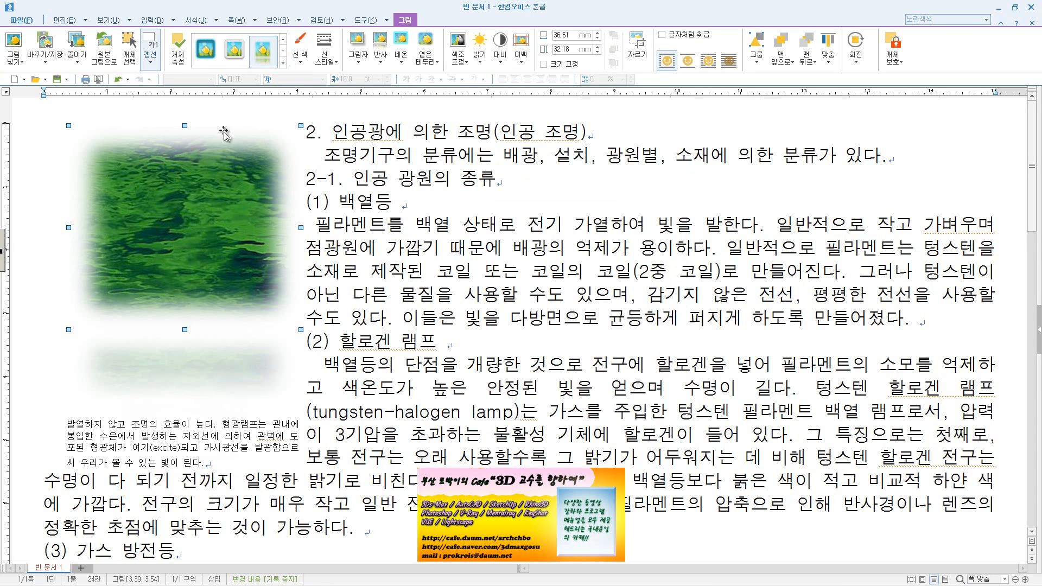
{"action": "double_click", "coordinate": [219, 181]}
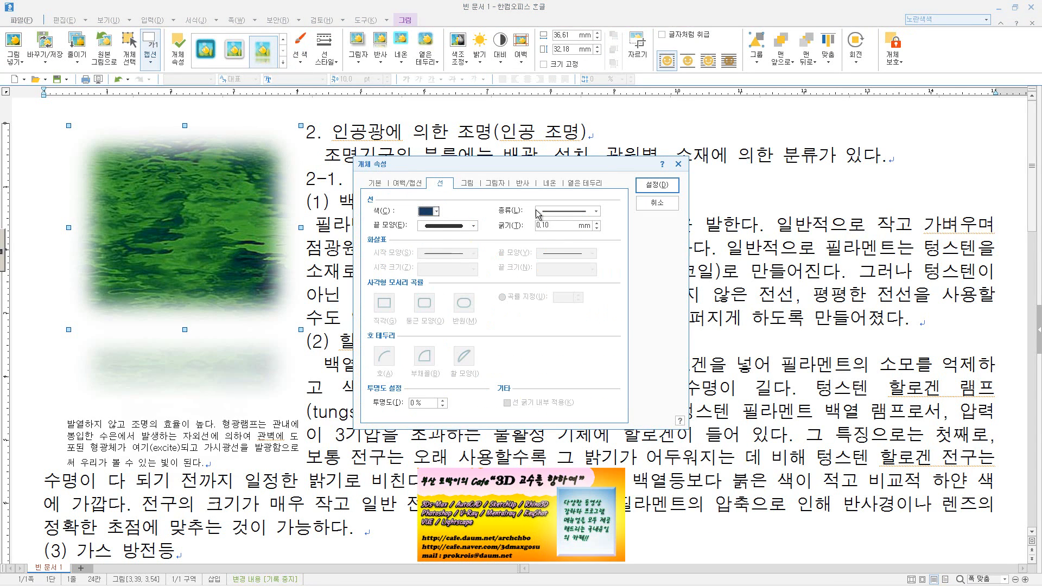
{"action": "left_click", "coordinate": [653, 205]}
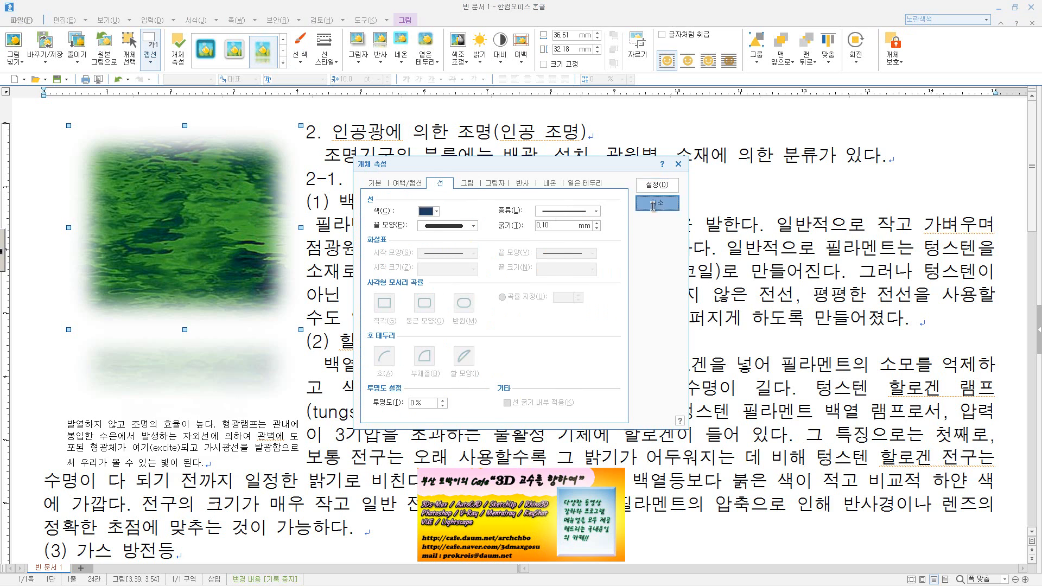
Give the picture the 바깥쪽 shadow preset in the third row and third column
{"action": "left_click", "coordinate": [362, 68]}
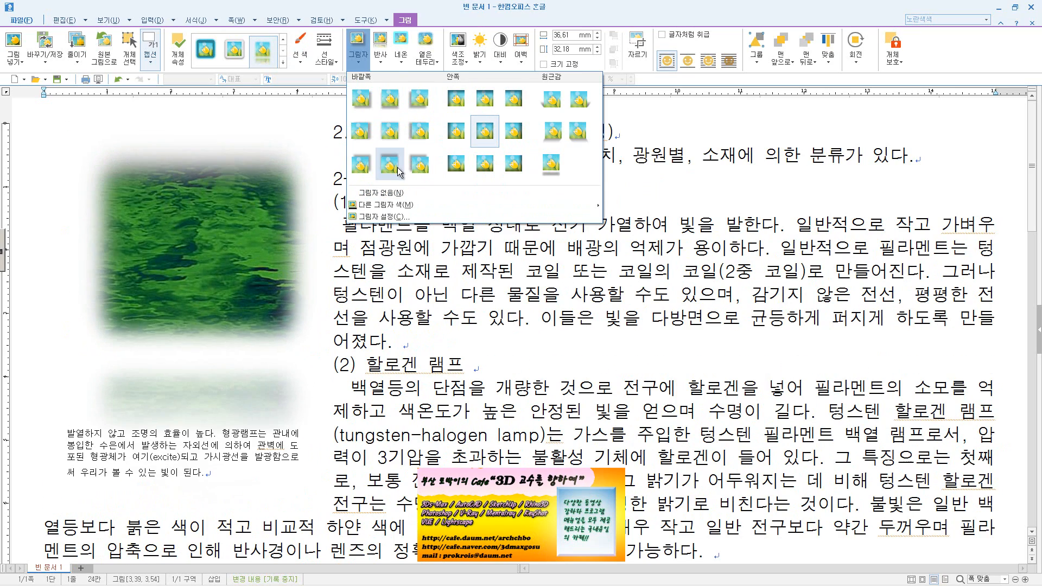
{"action": "left_click", "coordinate": [428, 171]}
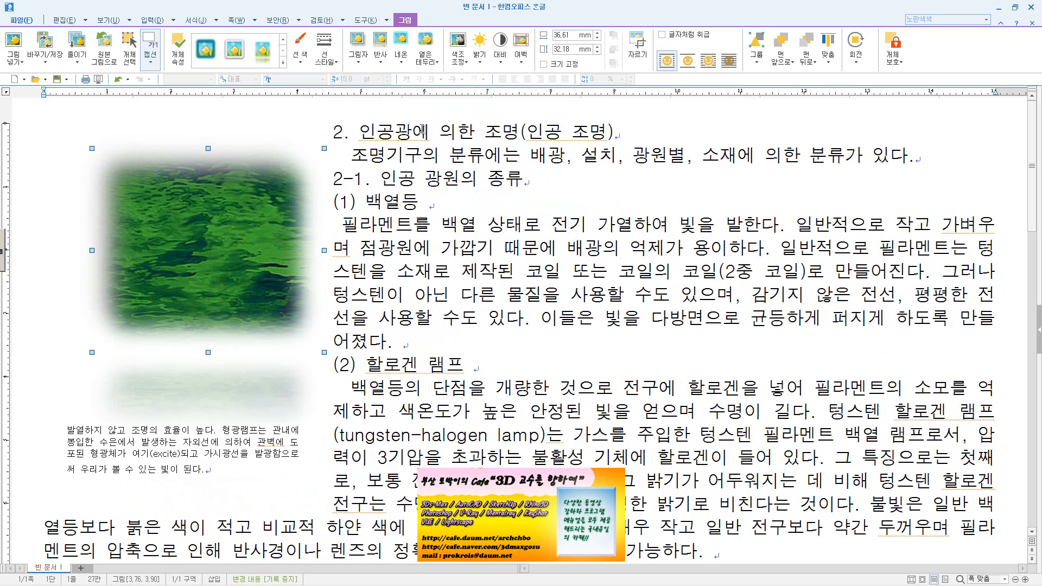
Give the picture the 1/3 크기, 근접 reflection and the blue 네온 preset in the third row and fifth column
{"action": "left_click", "coordinate": [387, 63]}
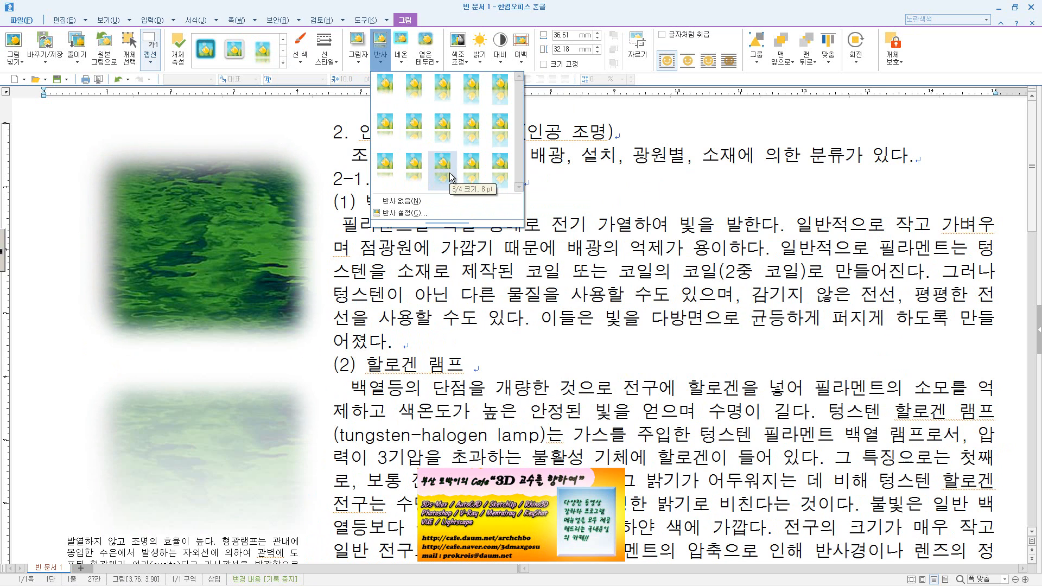
{"action": "left_click", "coordinate": [383, 86]}
{"action": "left_click", "coordinate": [401, 54]}
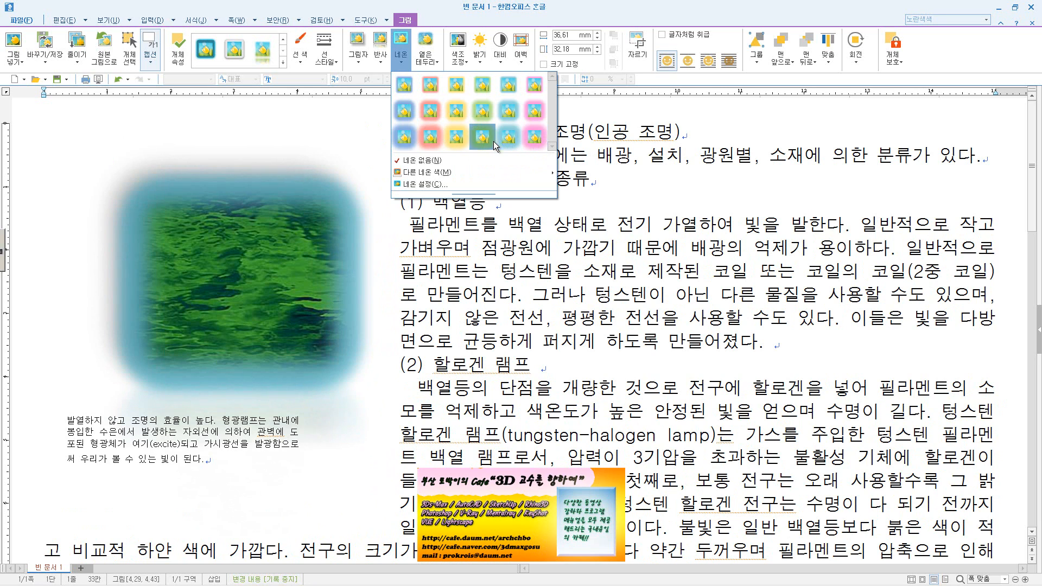
{"action": "left_click", "coordinate": [510, 137]}
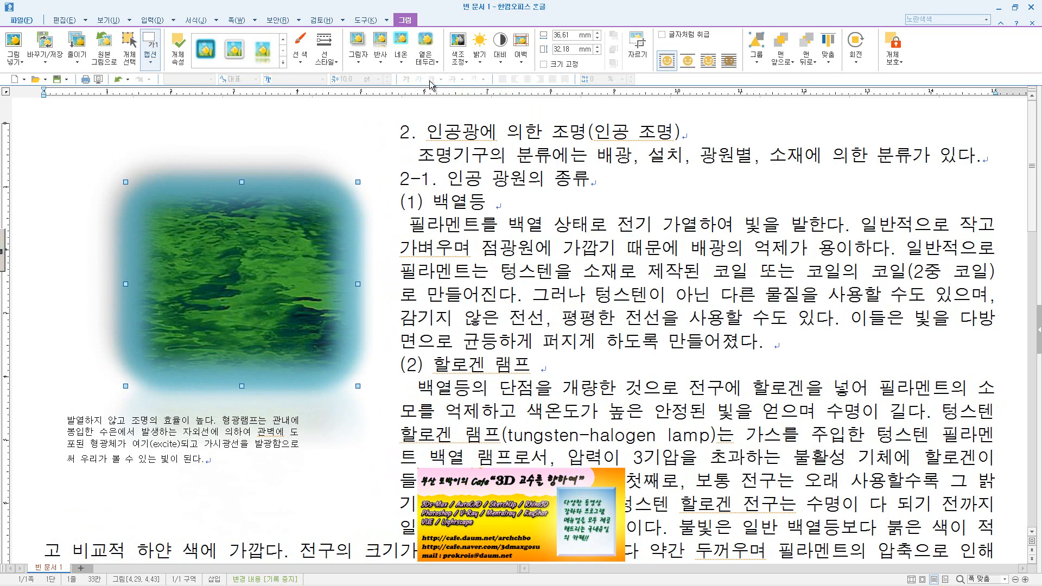
Lower the transparency of the picture's neon effect to 10% and reduce the glow size in 네온 설정
{"action": "left_click", "coordinate": [400, 52]}
{"action": "left_click", "coordinate": [441, 184]}
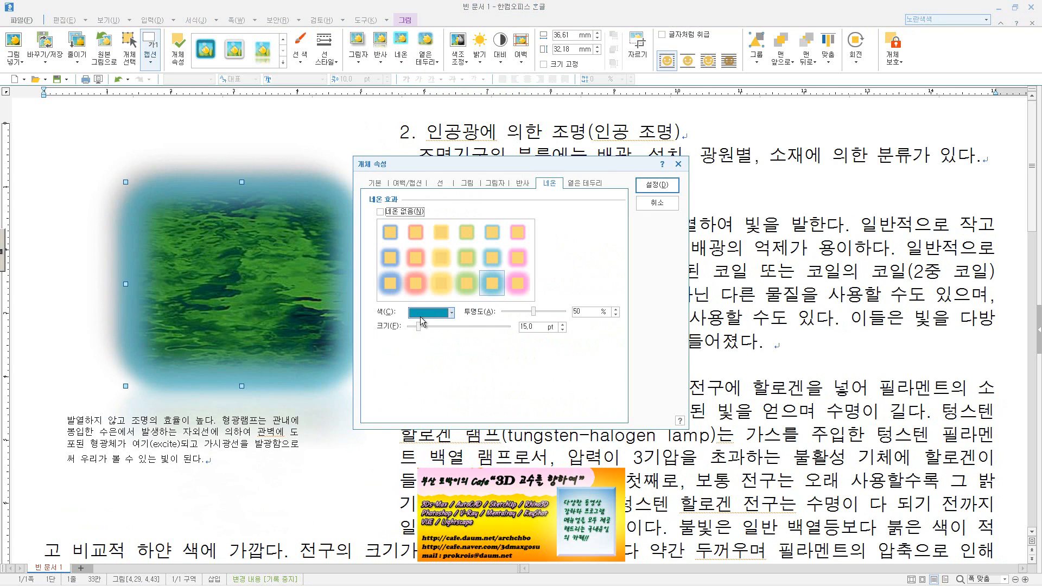
{"action": "left_click_drag", "start_coordinate": [531, 312], "coordinate": [512, 316]}
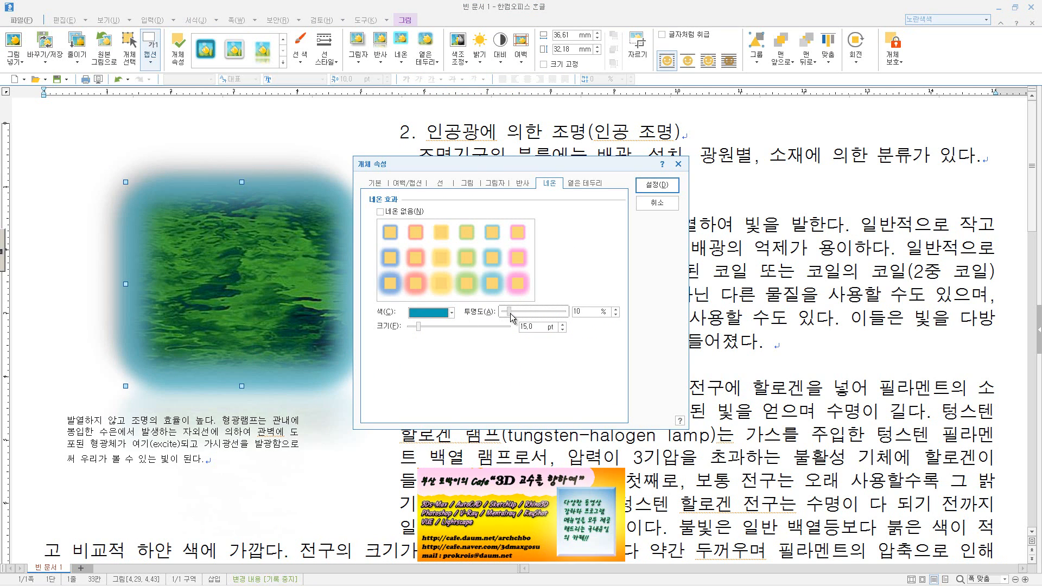
{"action": "left_click_drag", "start_coordinate": [510, 314], "coordinate": [604, 317]}
{"action": "left_click", "coordinate": [657, 185]}
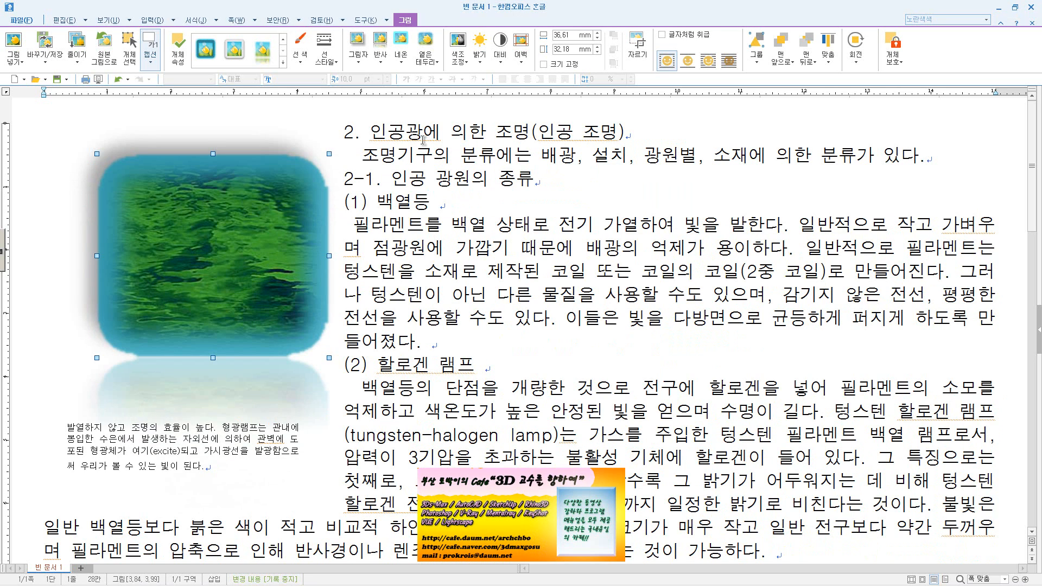
Reduce the picture's soft edge size in 옅은 테두리 설정
{"action": "left_click", "coordinate": [425, 48]}
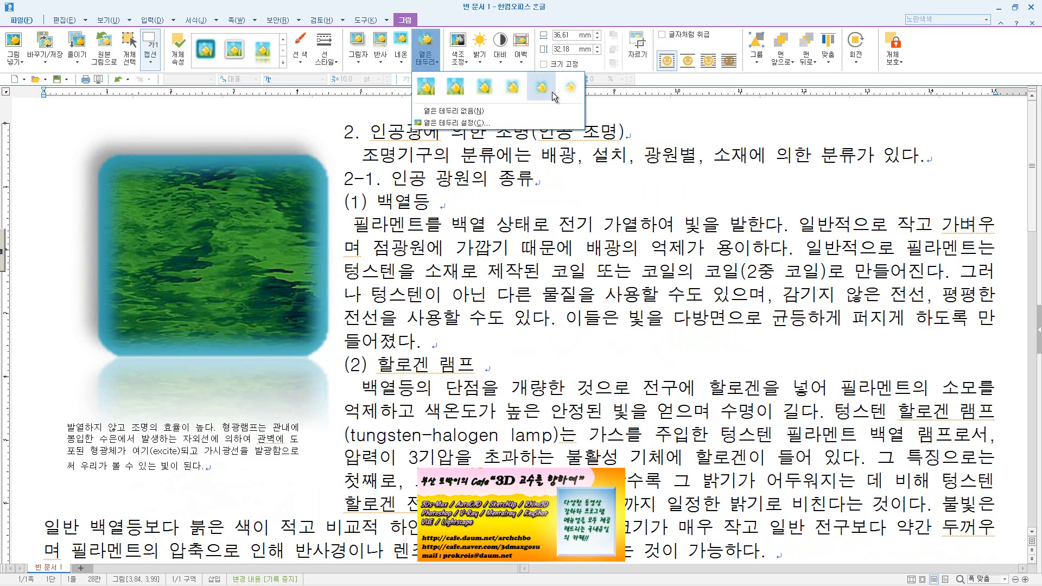
{"action": "left_click", "coordinate": [462, 124]}
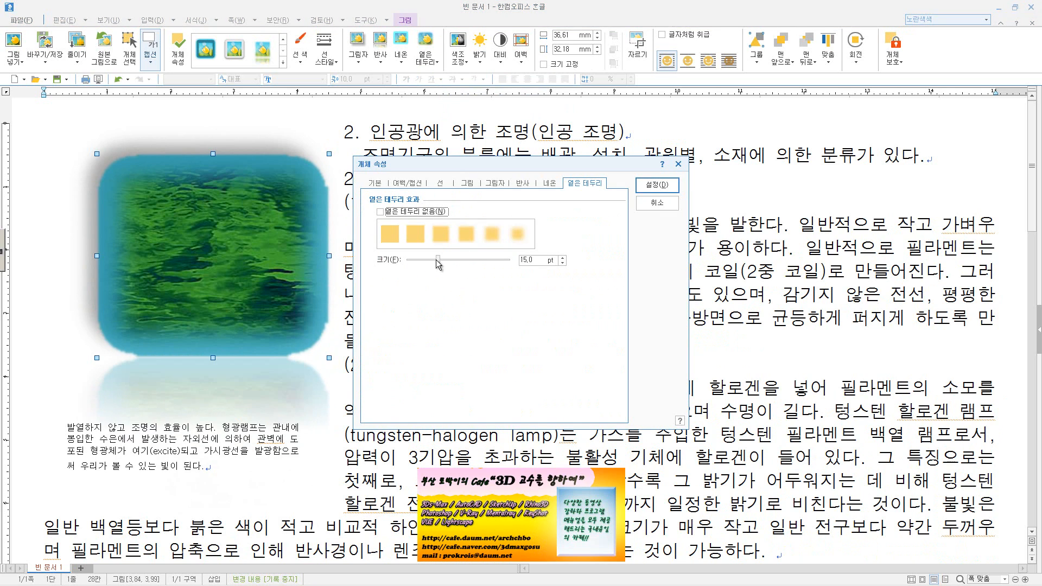
{"action": "left_click_drag", "start_coordinate": [435, 259], "coordinate": [422, 260]}
{"action": "left_click", "coordinate": [656, 184]}
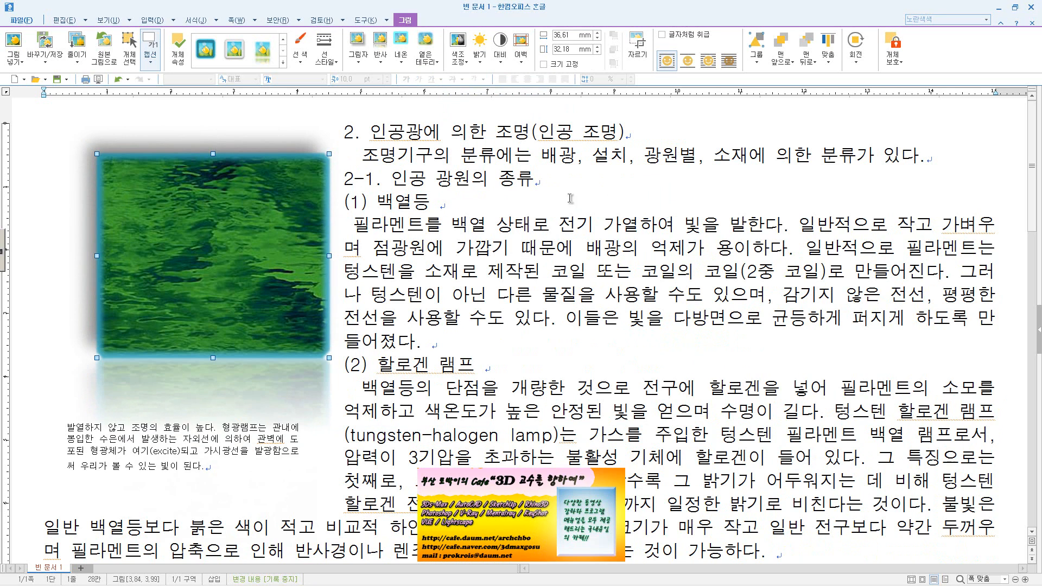
Set the picture's colour tone to 효과 없음 and slightly raise its brightness and contrast in the picture properties
{"action": "left_click", "coordinate": [464, 65]}
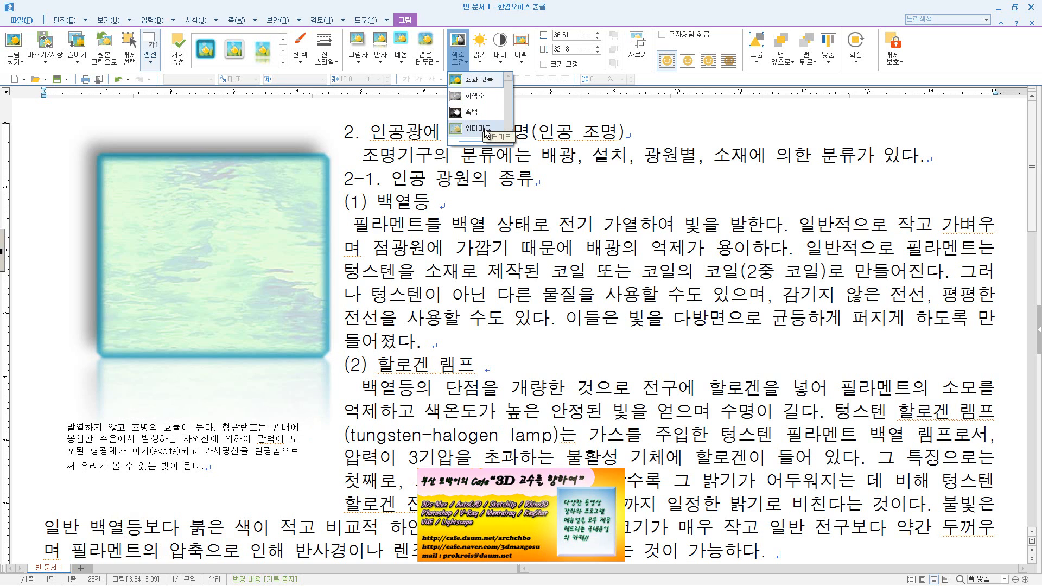
{"action": "left_click", "coordinate": [494, 81]}
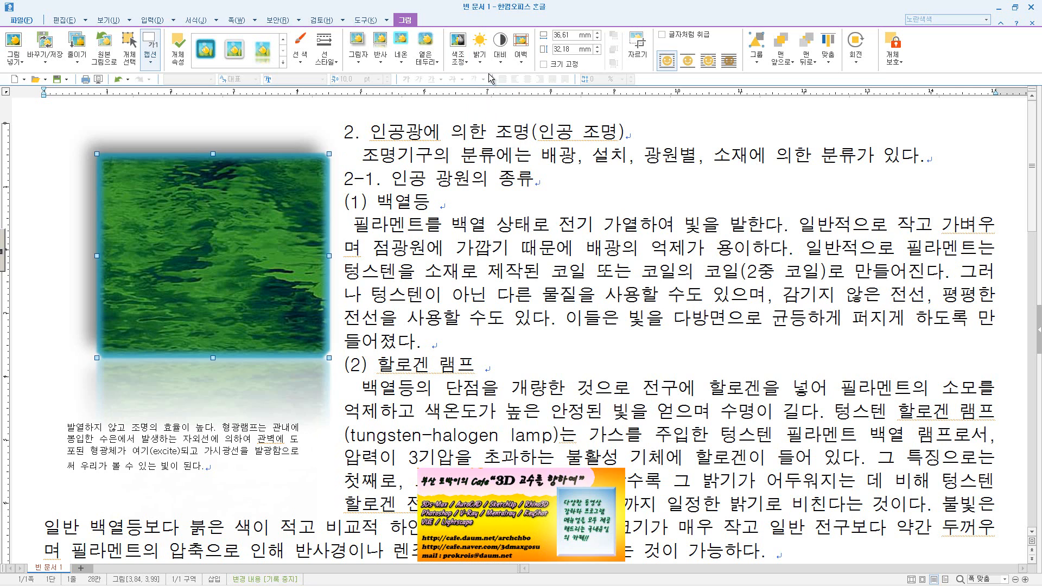
{"action": "left_click", "coordinate": [480, 49]}
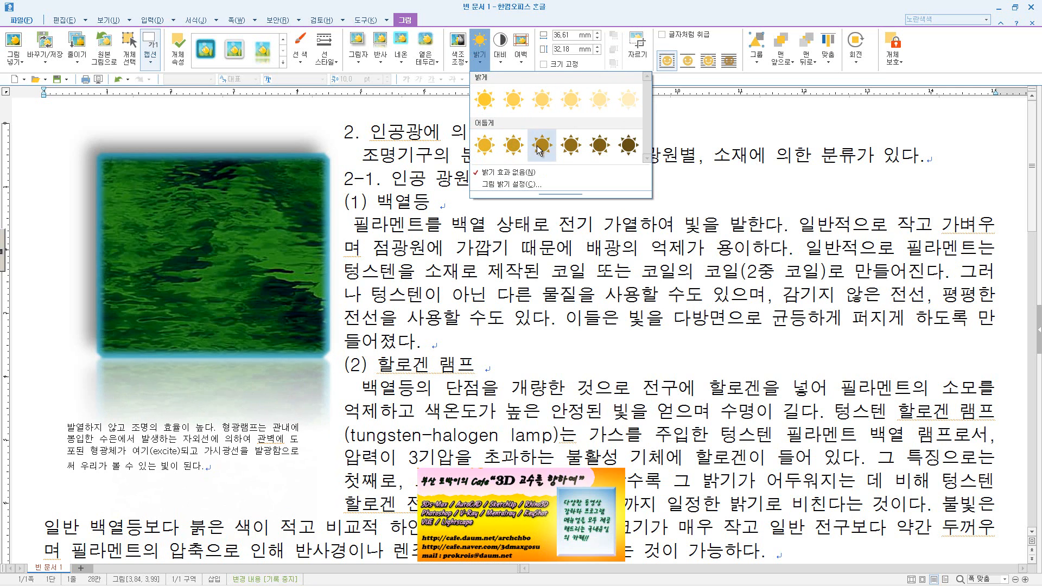
{"action": "left_click", "coordinate": [519, 185]}
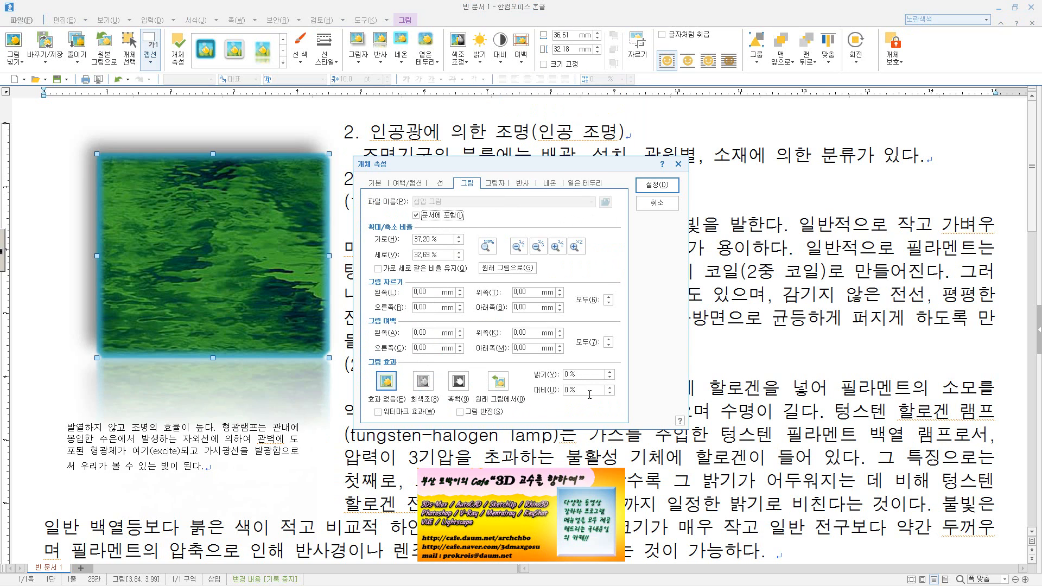
{"action": "left_click", "coordinate": [611, 373]}
{"action": "left_click", "coordinate": [611, 372]}
{"action": "left_click", "coordinate": [611, 372]}
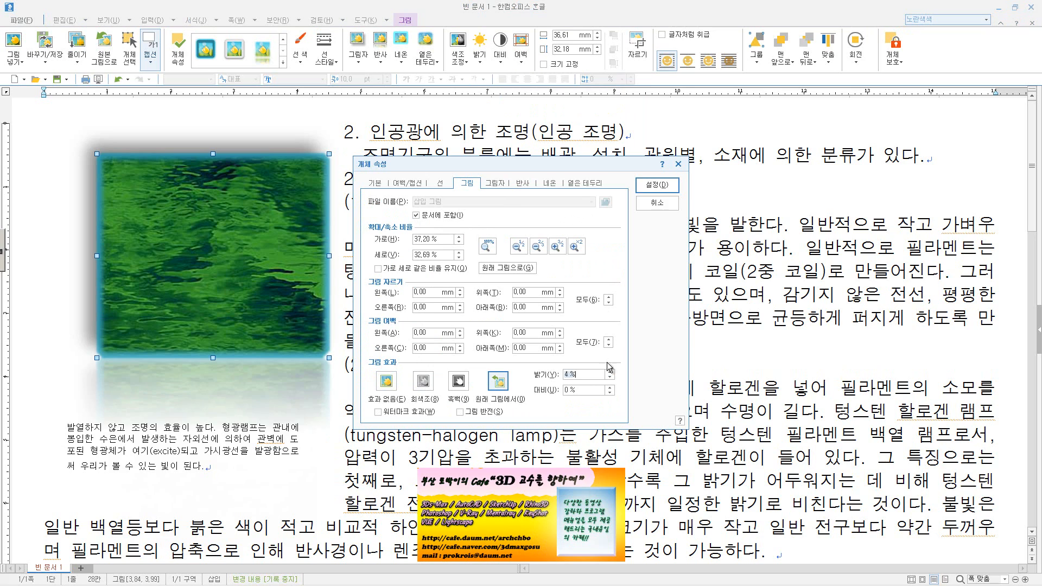
{"action": "left_click", "coordinate": [611, 372]}
{"action": "left_click", "coordinate": [609, 387]}
{"action": "left_click", "coordinate": [656, 185]}
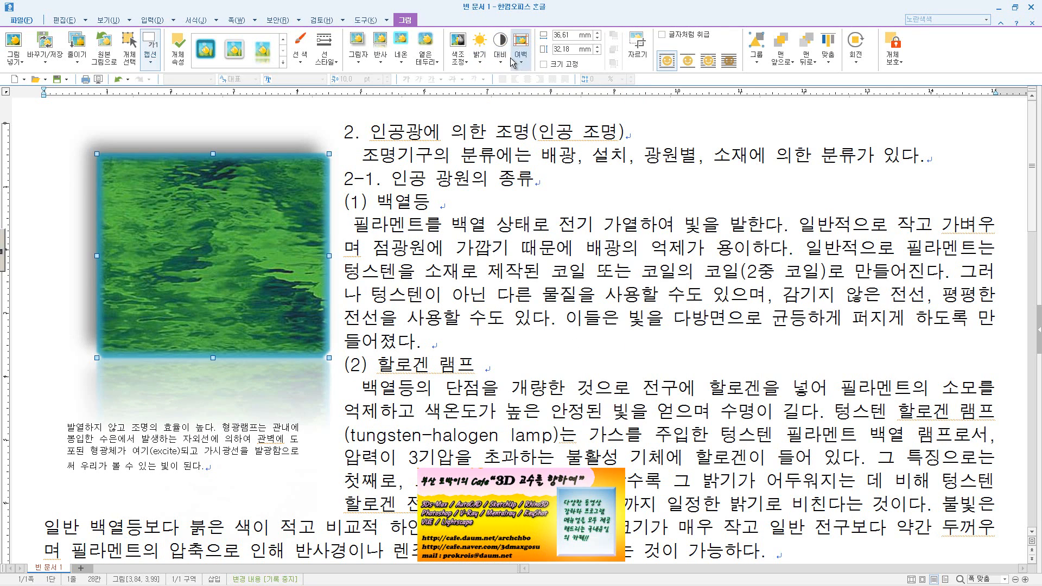
{"action": "left_click", "coordinate": [458, 59]}
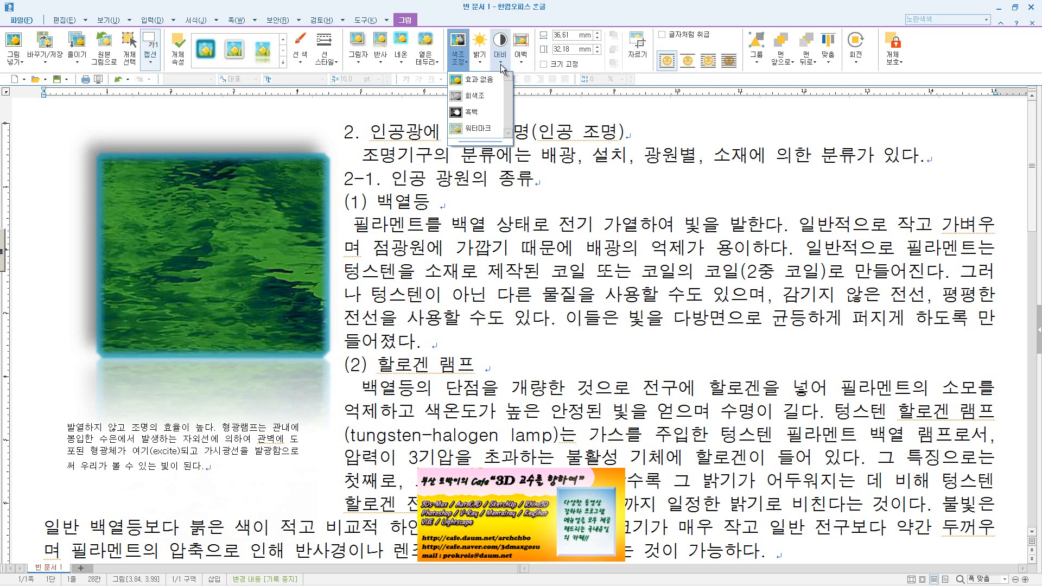
{"action": "left_click", "coordinate": [525, 67]}
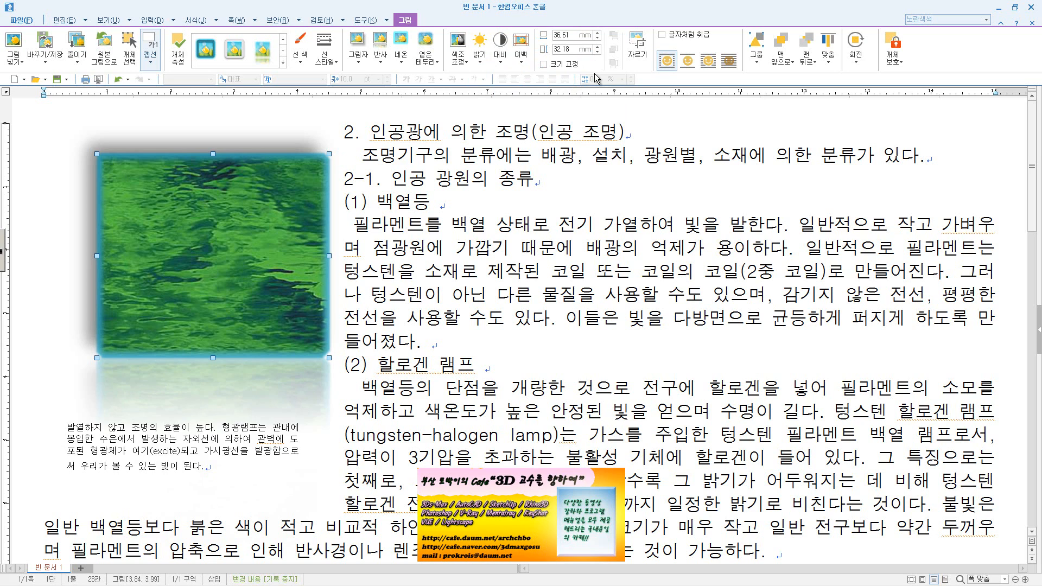
Delete the styled picture from the document
{"action": "left_click", "coordinate": [717, 159]}
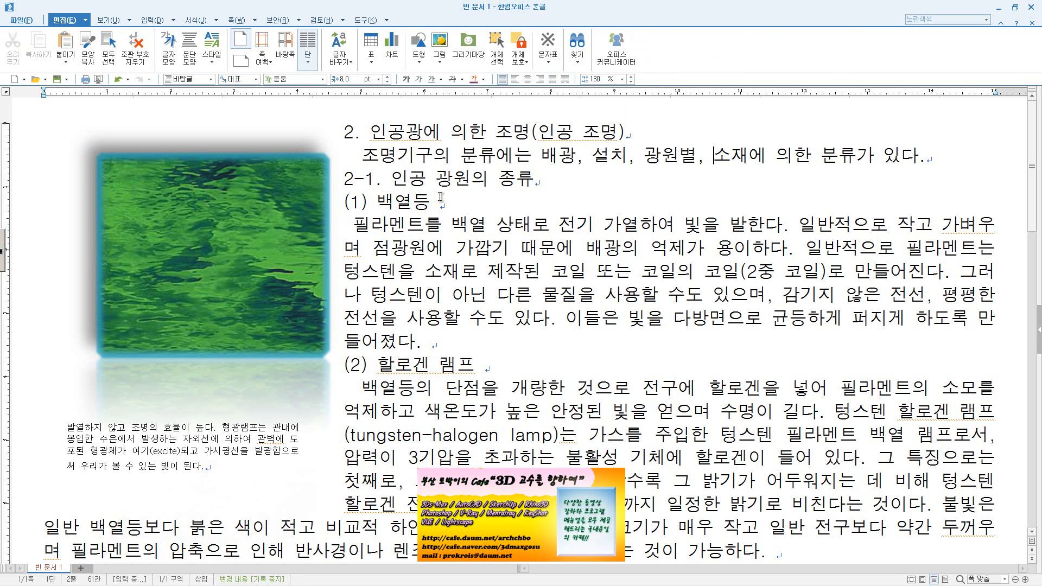
{"action": "left_click", "coordinate": [193, 207]}
{"action": "key", "text": "Delete"}
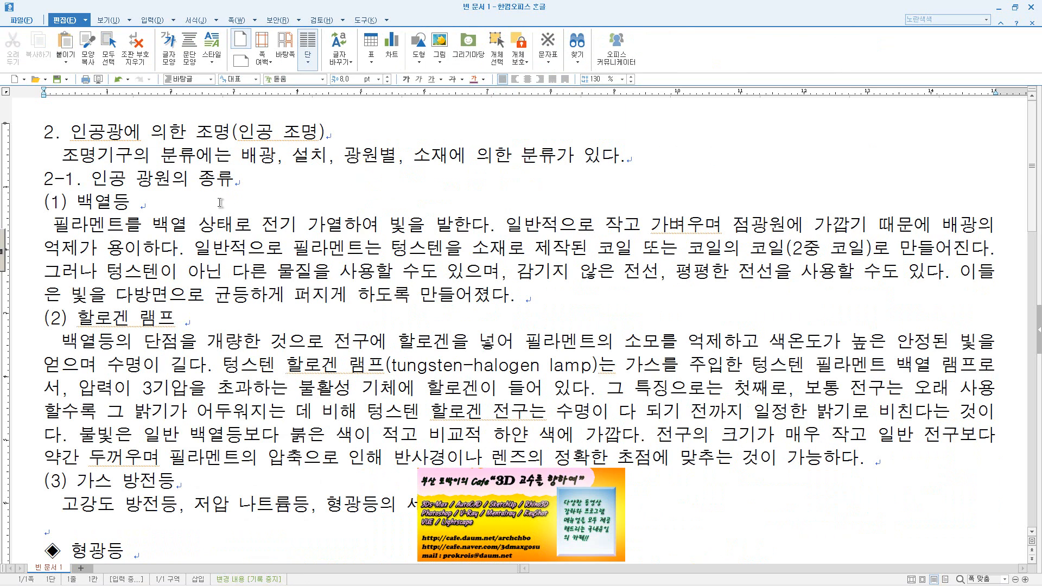
Switch to Internet Explorer and search Daum for 백열등
{"action": "mouse_move", "coordinate": [282, 584]}
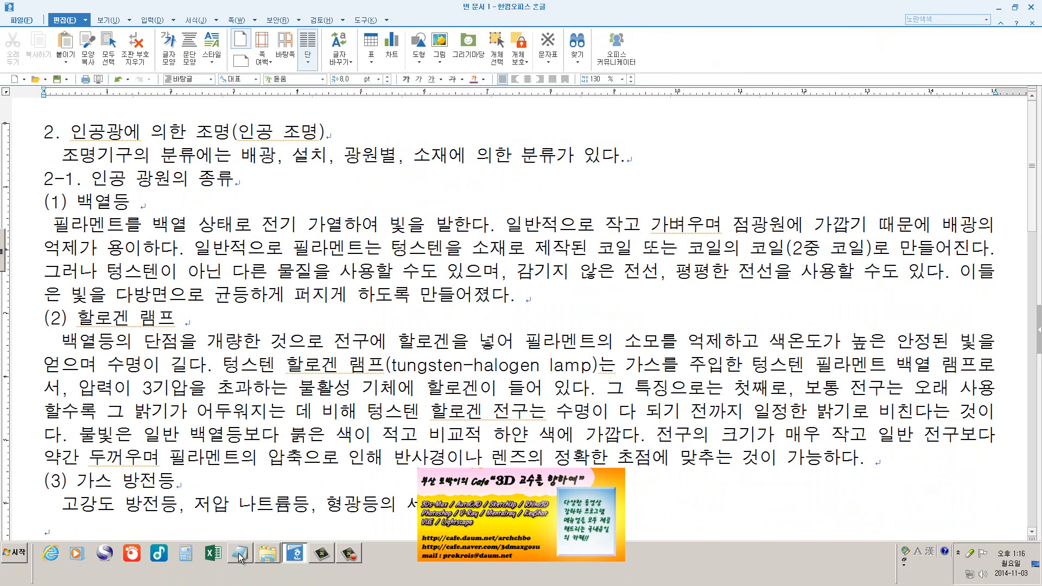
{"action": "left_click", "coordinate": [52, 563]}
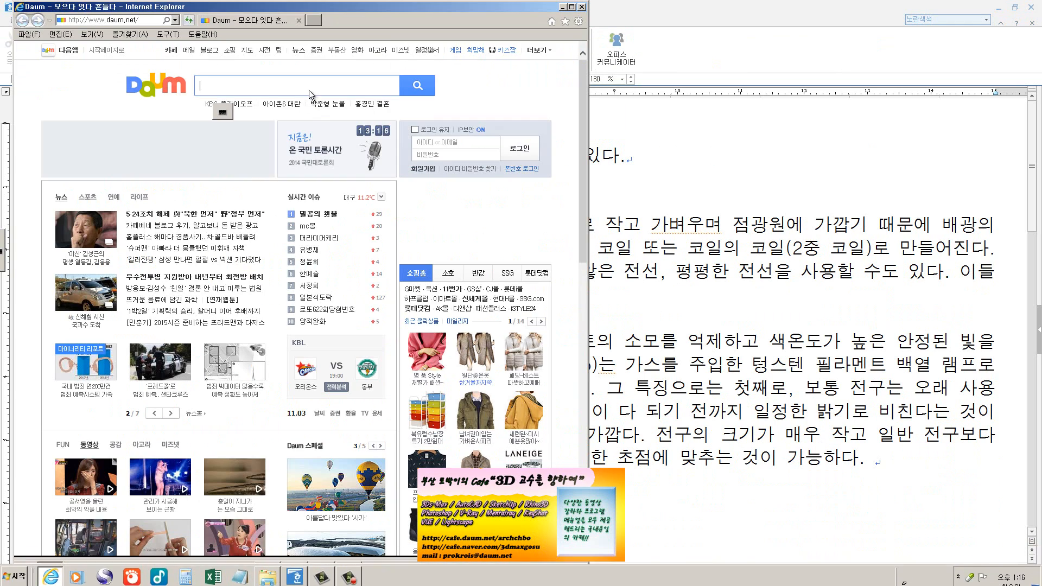
{"action": "type", "text": "백열등"}
{"action": "key", "text": "BackSpace"}
{"action": "key", "text": "BackSpace"}
{"action": "key", "text": "BackSpace"}
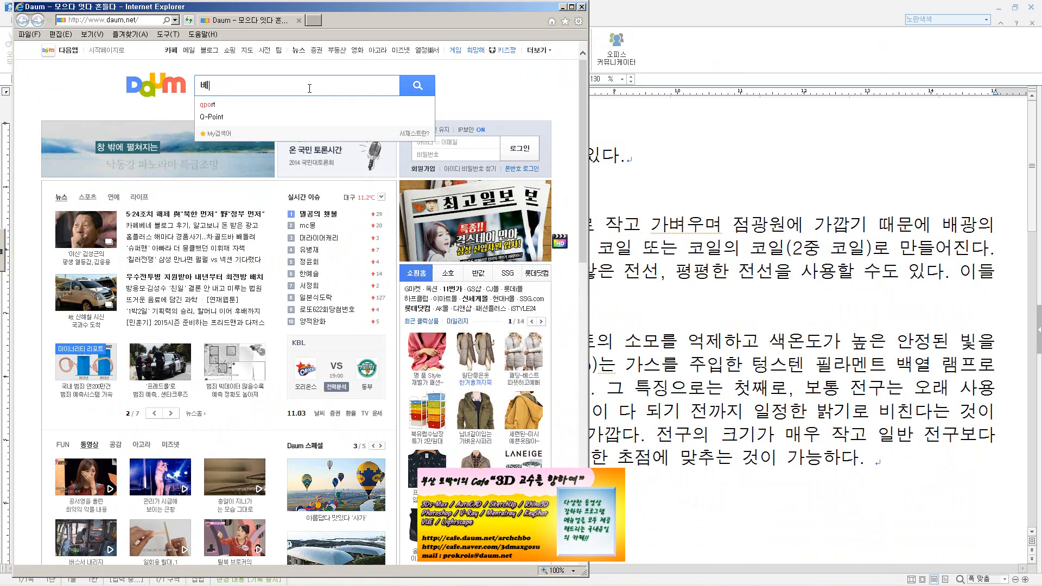
{"action": "type", "text": "백열등"}
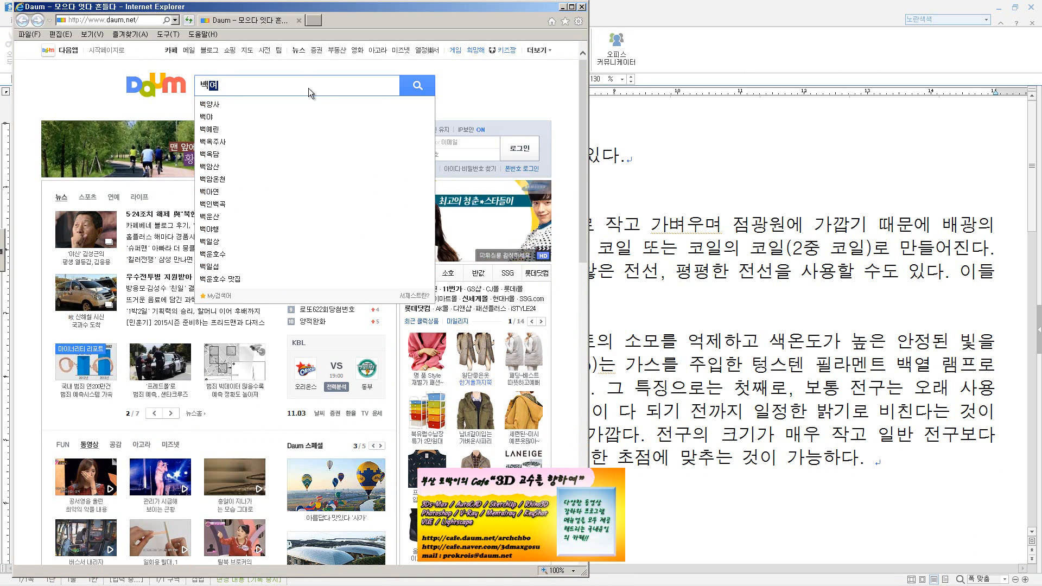
{"action": "key", "text": "Return"}
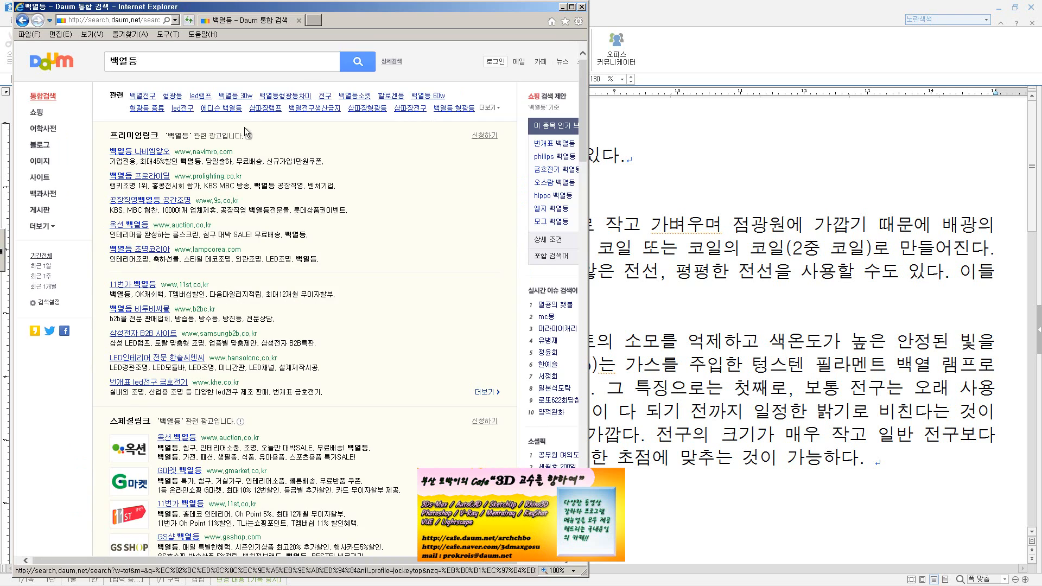
Find the 미니크립톤 25W 40W 60W 백열등 product in the shopping results and open its enlarged image
{"action": "scroll", "coordinate": [242, 163], "scroll_direction": "down", "scroll_amount": 10}
{"action": "scroll", "coordinate": [239, 195], "scroll_direction": "down", "scroll_amount": 3}
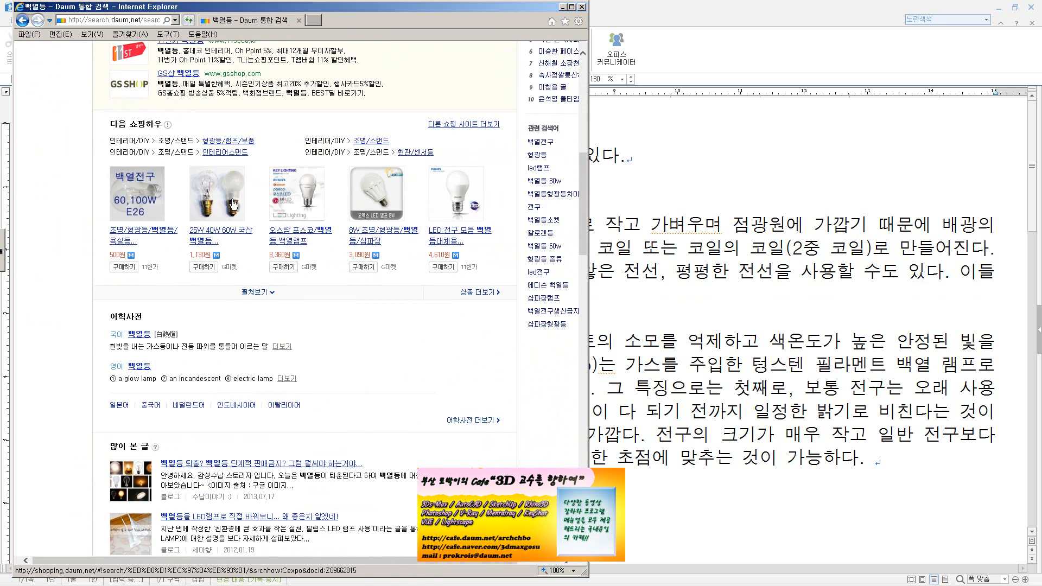
{"action": "left_click", "coordinate": [235, 200]}
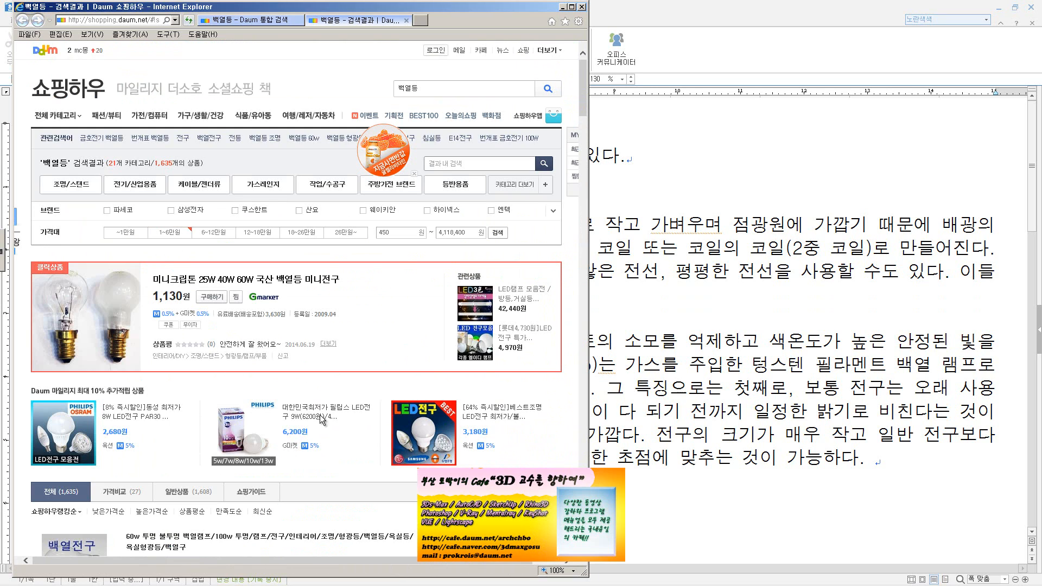
{"action": "scroll", "coordinate": [224, 393], "scroll_direction": "down", "scroll_amount": 6}
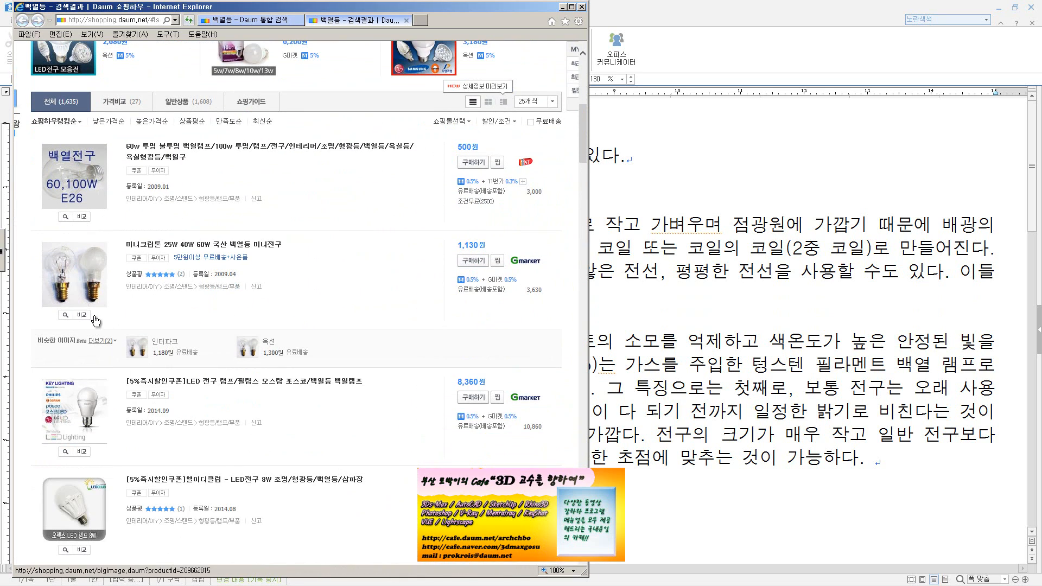
{"action": "left_click", "coordinate": [95, 319]}
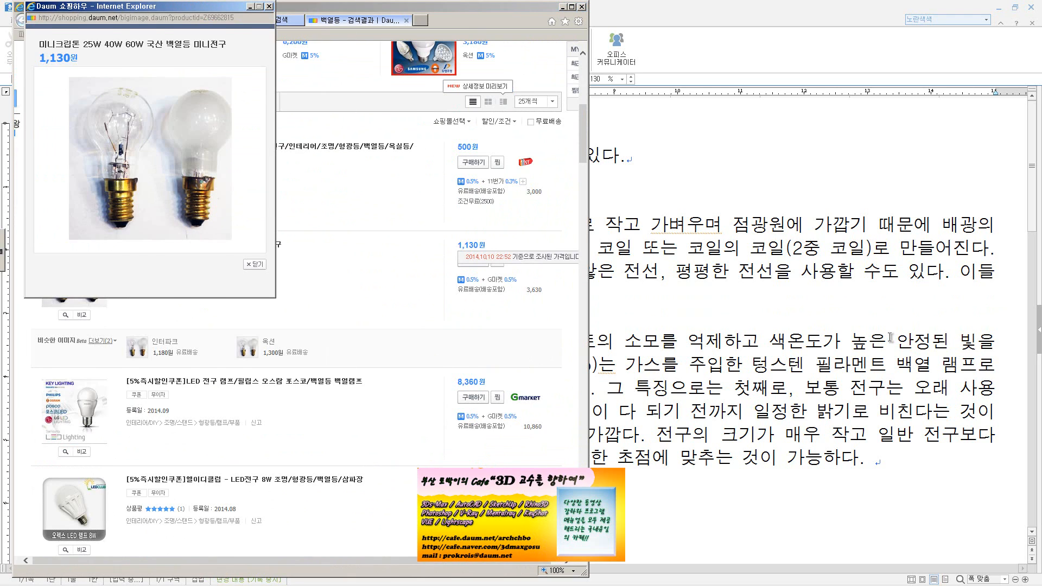
Return to the Hangul document and insert a screen capture of the two light bulbs into the 할로겐 램프 paragraph with 스크린 샷
{"action": "left_click", "coordinate": [890, 338]}
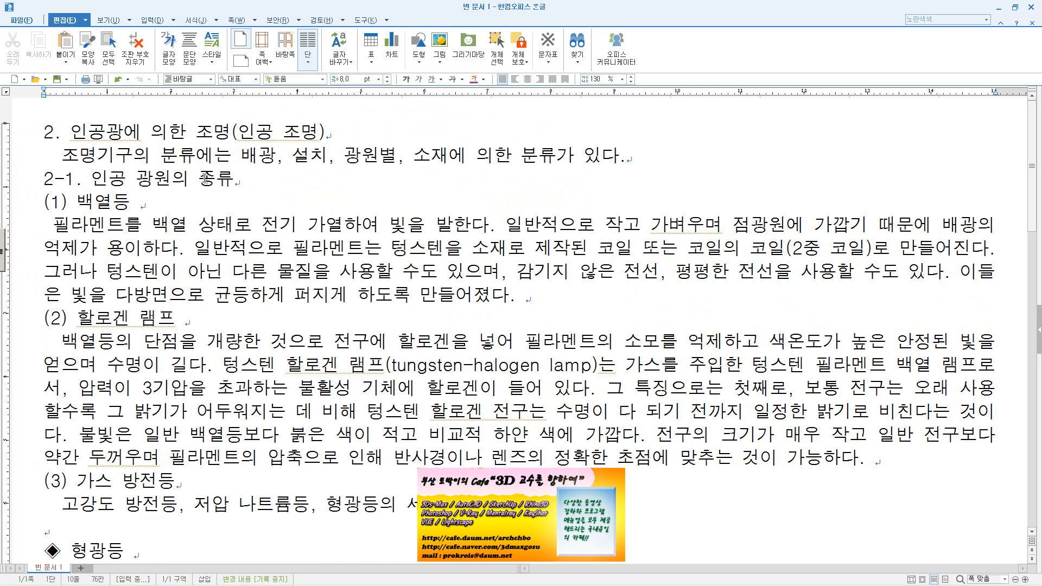
{"action": "left_click", "coordinate": [152, 20]}
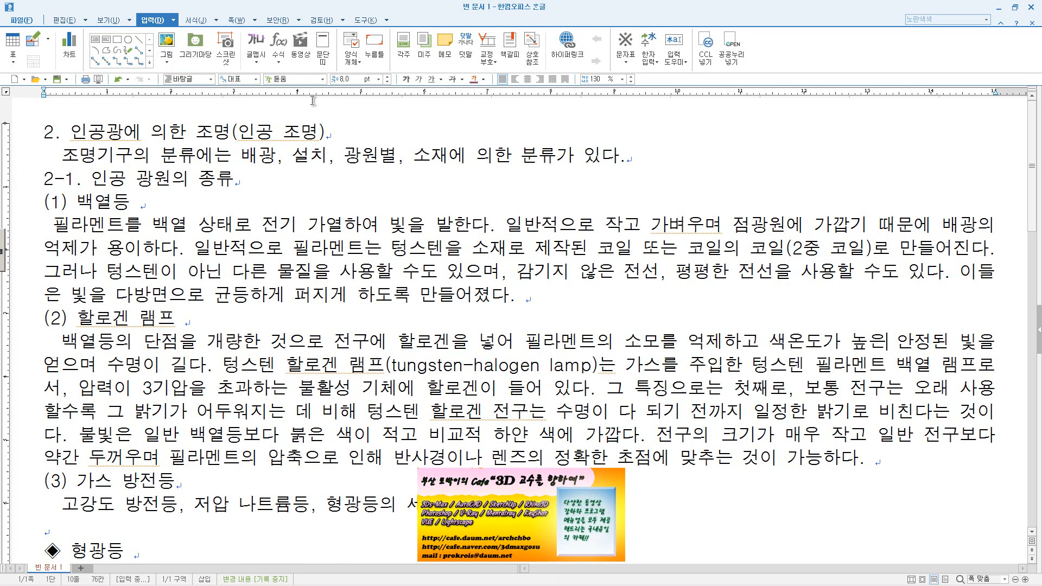
{"action": "left_click", "coordinate": [223, 63]}
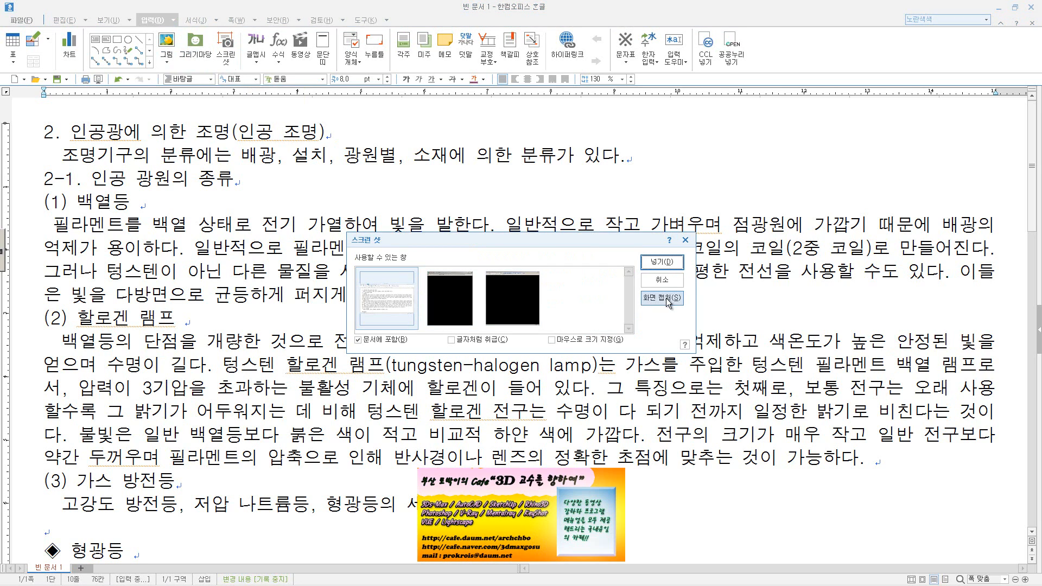
{"action": "left_click", "coordinate": [458, 305]}
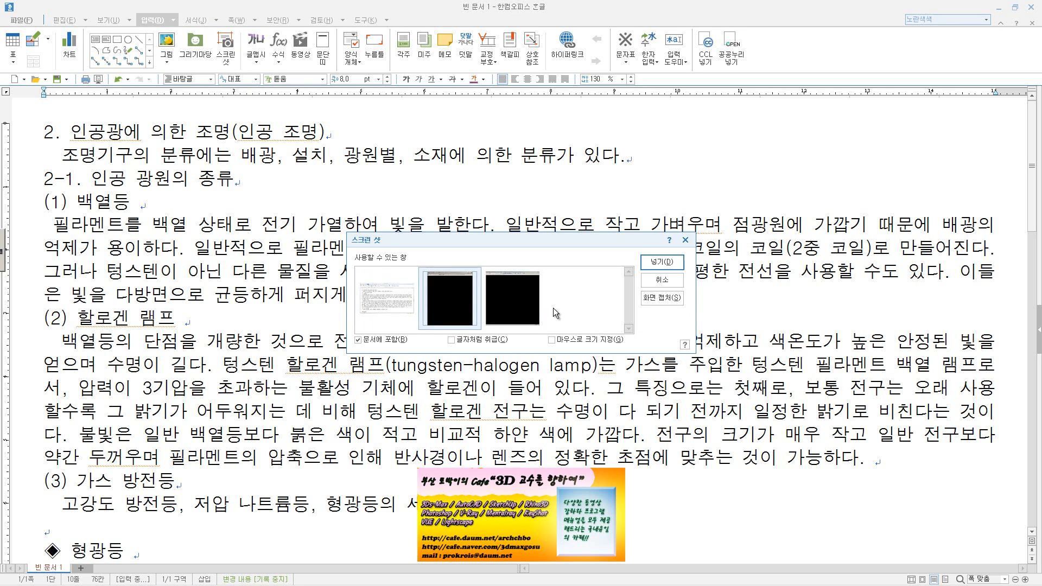
{"action": "left_click", "coordinate": [679, 300]}
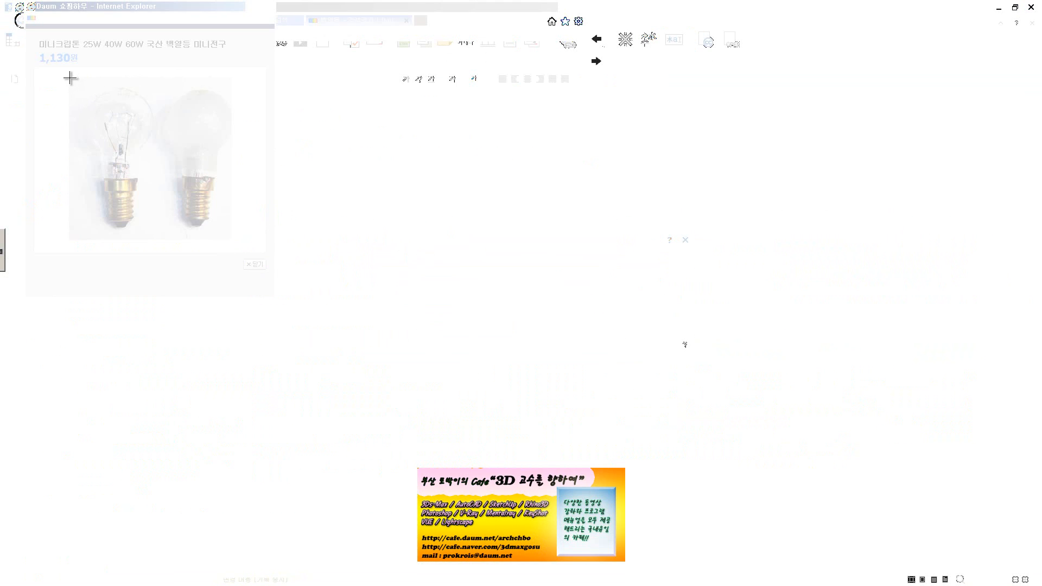
{"action": "left_click_drag", "start_coordinate": [70, 78], "coordinate": [234, 236]}
{"action": "scroll", "coordinate": [632, 330], "scroll_direction": "down", "scroll_amount": 12}
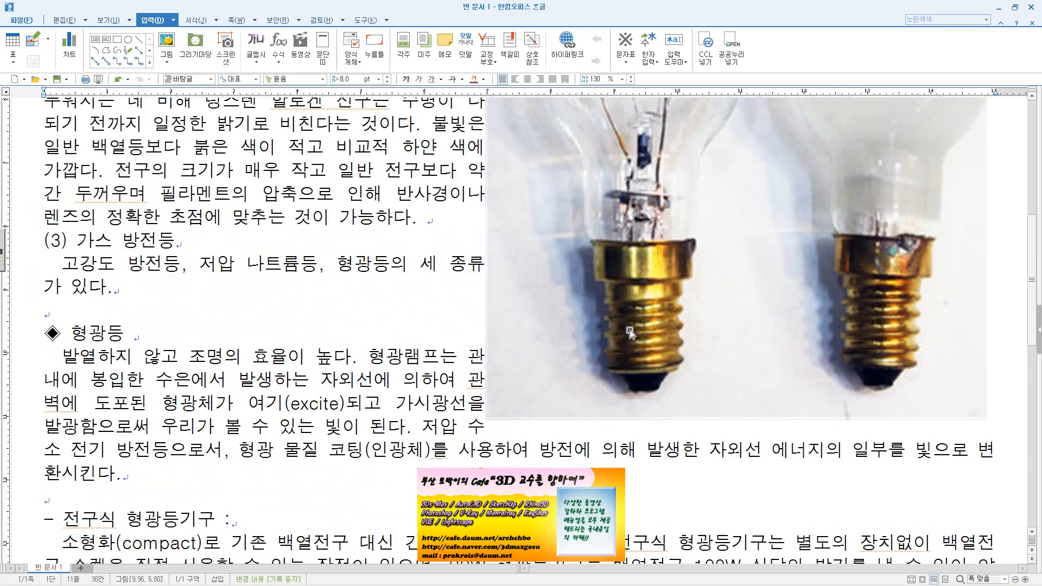
{"action": "scroll", "coordinate": [631, 330], "scroll_direction": "up", "scroll_amount": 8}
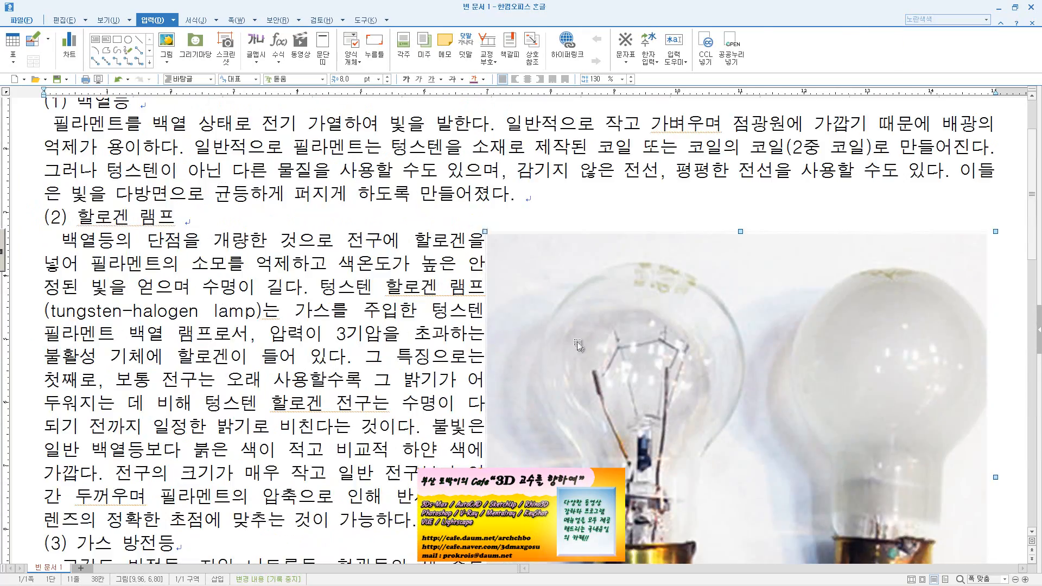
Move the light bulb picture beside the 백열등 paragraph and set its width and height to 20 mm each
{"action": "left_click_drag", "start_coordinate": [557, 344], "coordinate": [125, 211]}
{"action": "scroll", "coordinate": [261, 303], "scroll_direction": "down", "scroll_amount": 3}
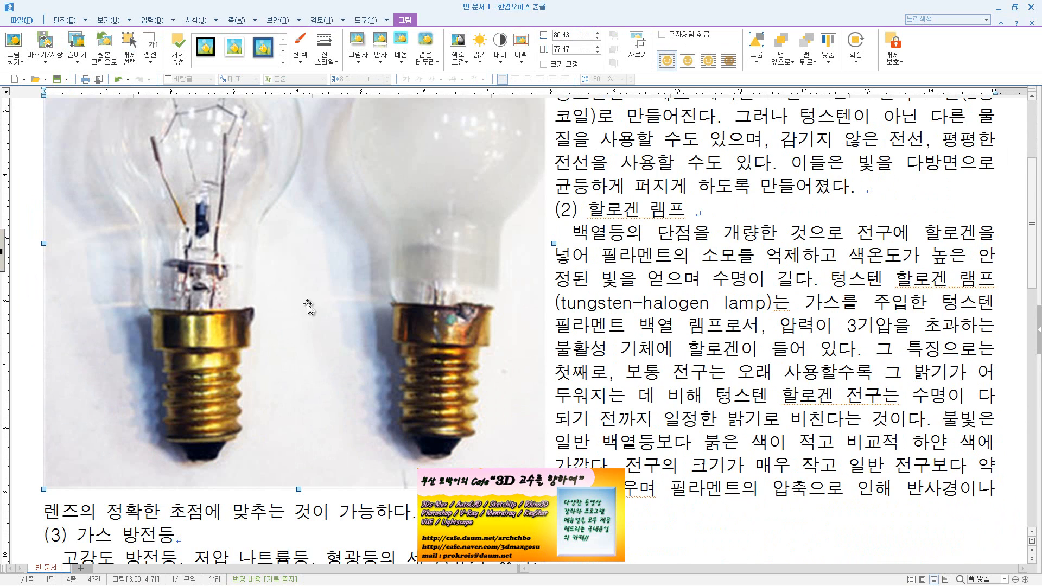
{"action": "double_click", "coordinate": [336, 305]}
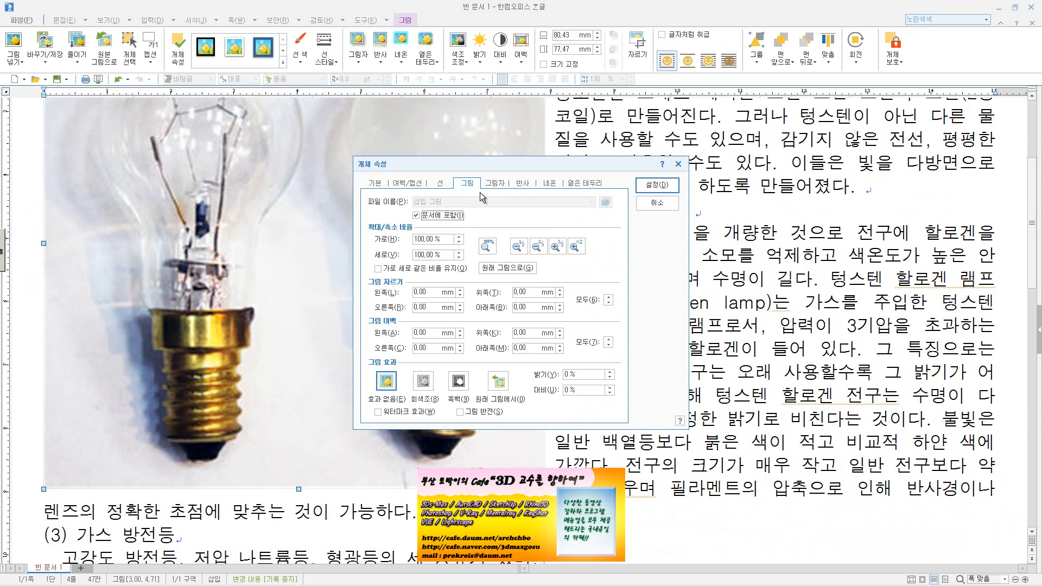
{"action": "left_click", "coordinate": [402, 184]}
{"action": "left_click", "coordinate": [374, 185]}
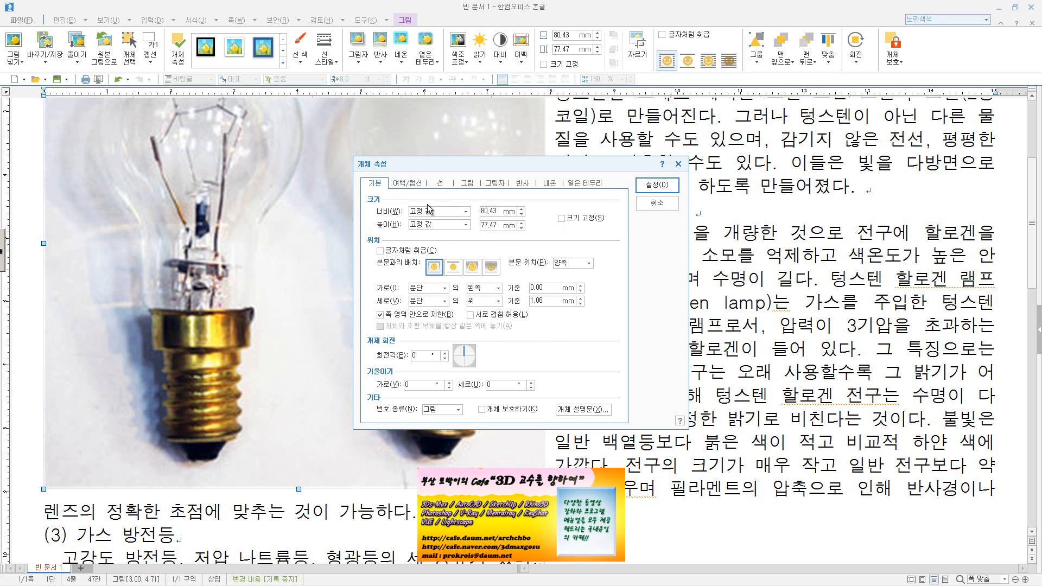
{"action": "left_click", "coordinate": [502, 213]}
{"action": "key", "text": "Tab"}
{"action": "key", "text": "Tab"}
{"action": "left_click", "coordinate": [657, 186]}
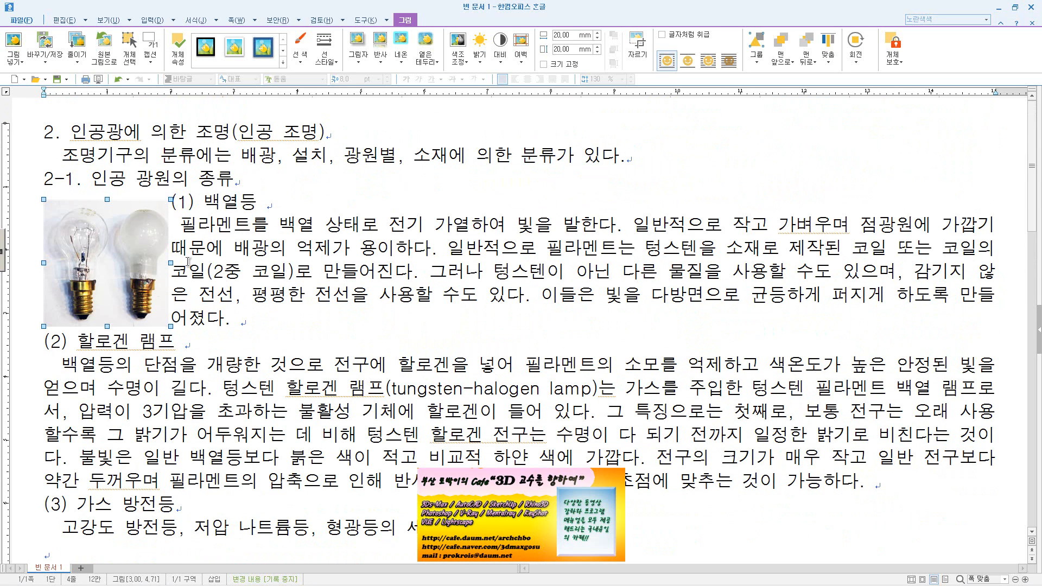
Lock the light bulb picture's size with the 크기 고정 option
{"action": "double_click", "coordinate": [148, 273]}
{"action": "left_click", "coordinate": [563, 218]}
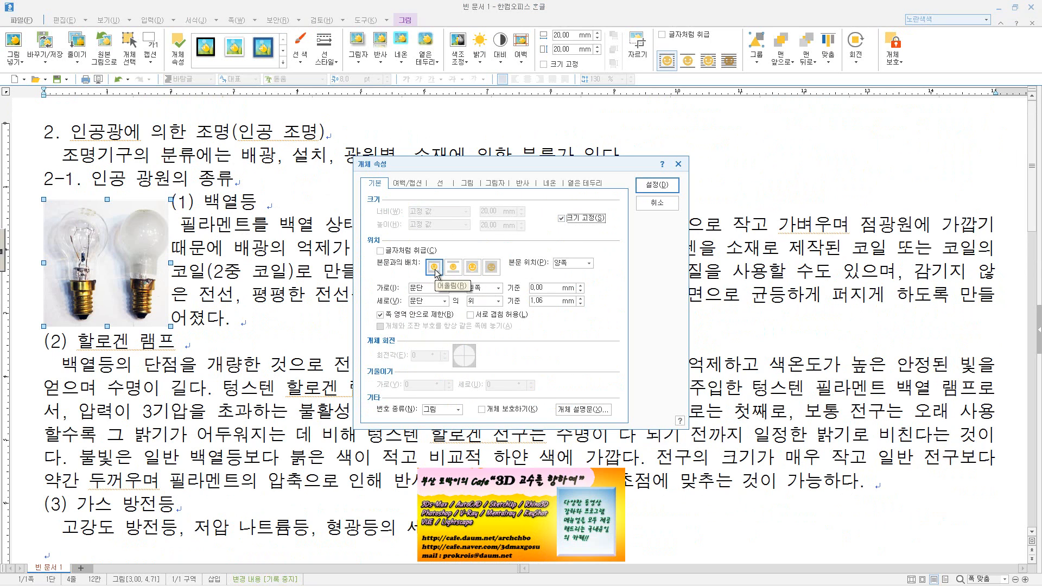
{"action": "left_click", "coordinate": [658, 184]}
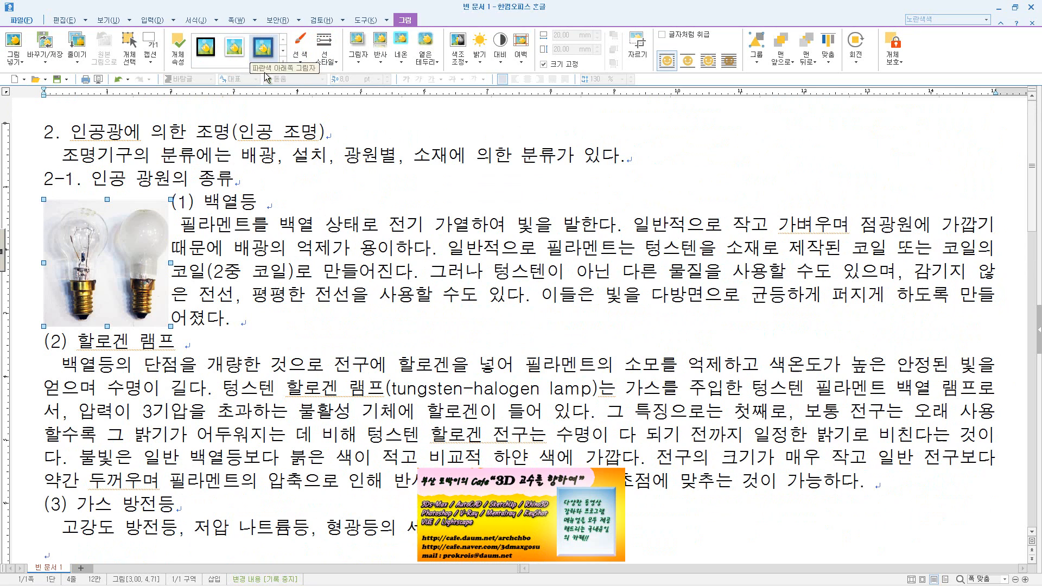
{"action": "left_click", "coordinate": [332, 294]}
{"action": "left_click", "coordinate": [84, 329]}
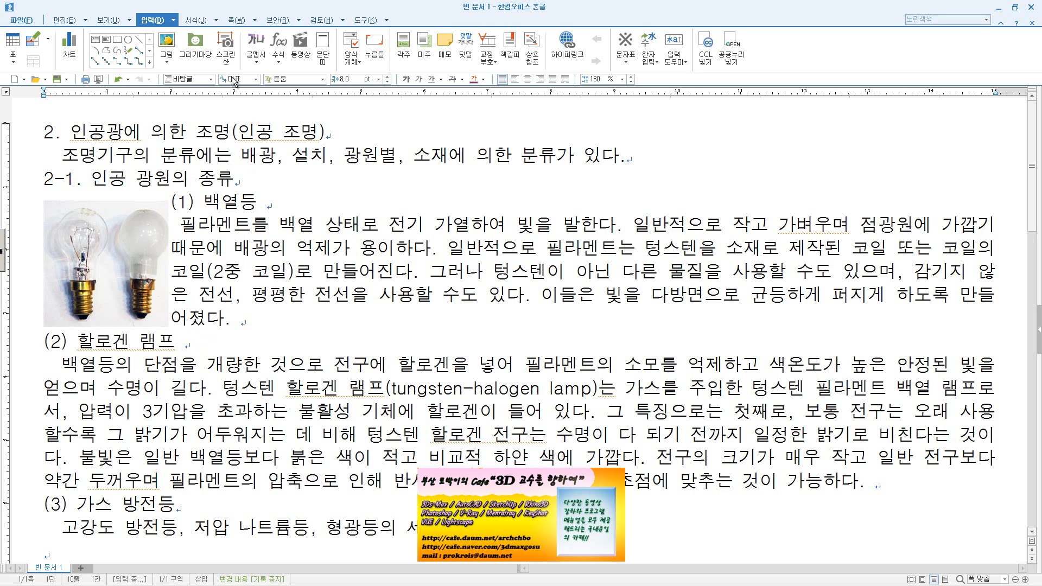
{"action": "left_click", "coordinate": [226, 49]}
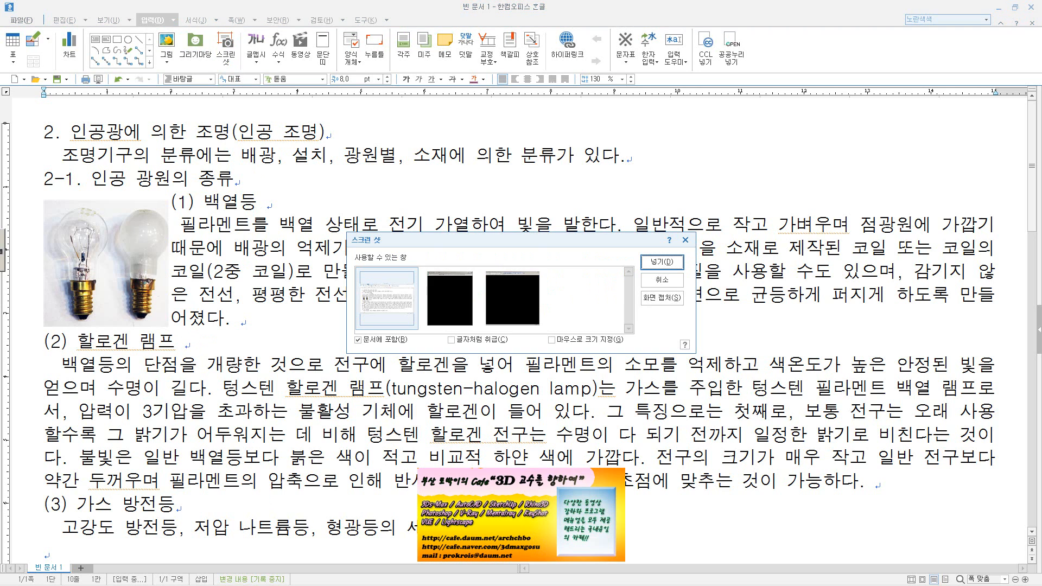
{"action": "left_click", "coordinate": [661, 280]}
Switch to Internet Explorer, close the 백열등 shopping results page and search Daum for 할로겐
{"action": "left_click", "coordinate": [60, 555]}
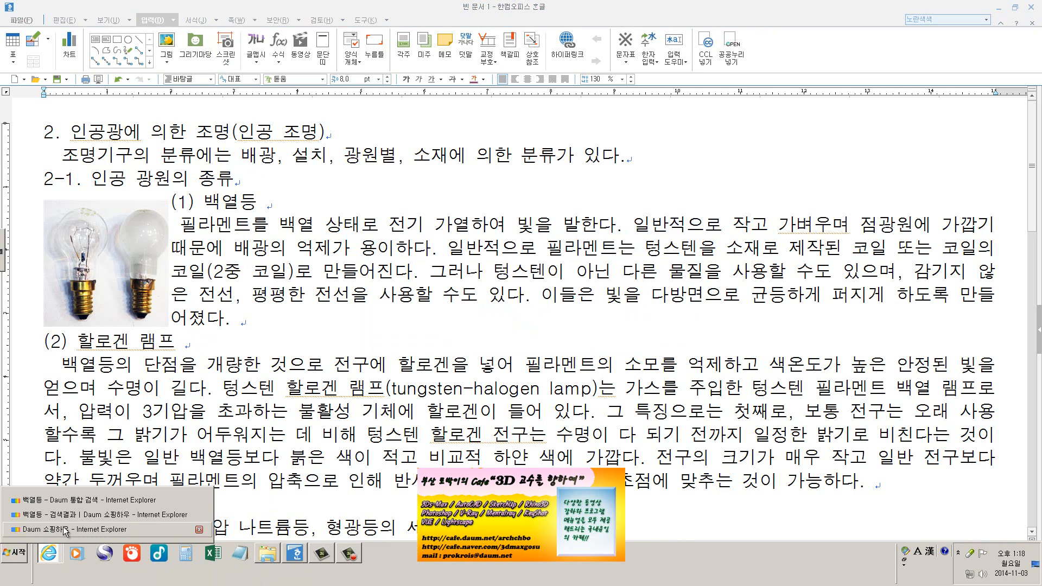
{"action": "left_click", "coordinate": [84, 515]}
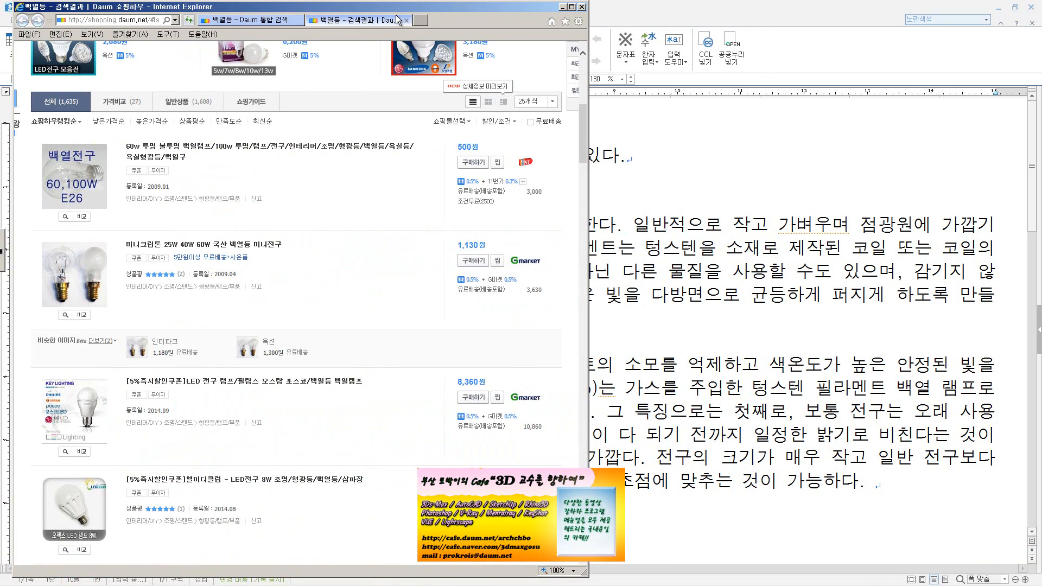
{"action": "left_click", "coordinate": [406, 20]}
{"action": "scroll", "coordinate": [171, 61], "scroll_direction": "up", "scroll_amount": 10}
{"action": "left_click", "coordinate": [171, 61]}
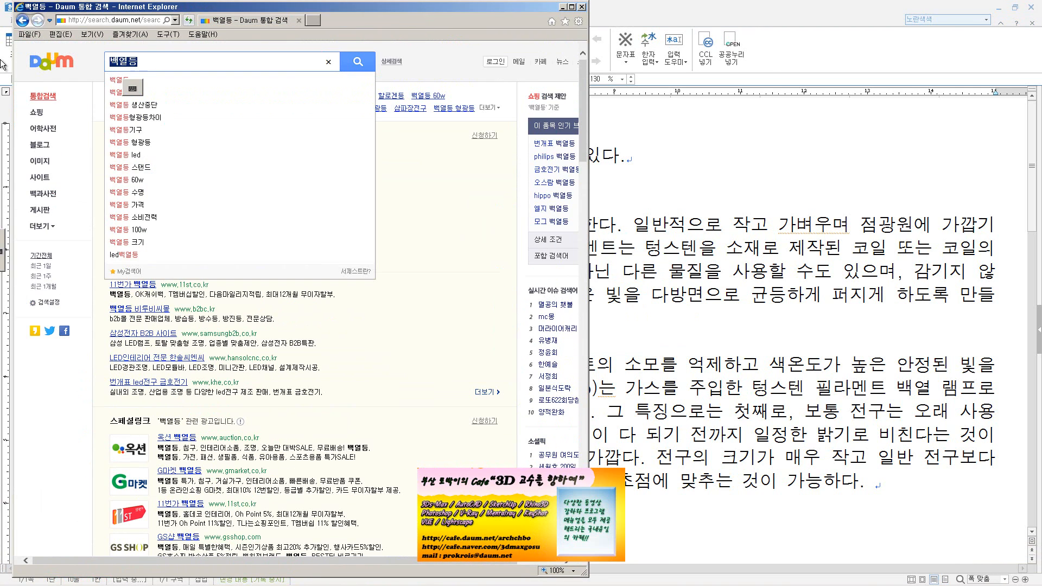
{"action": "type", "text": "g"}
{"action": "key", "text": "BackSpace"}
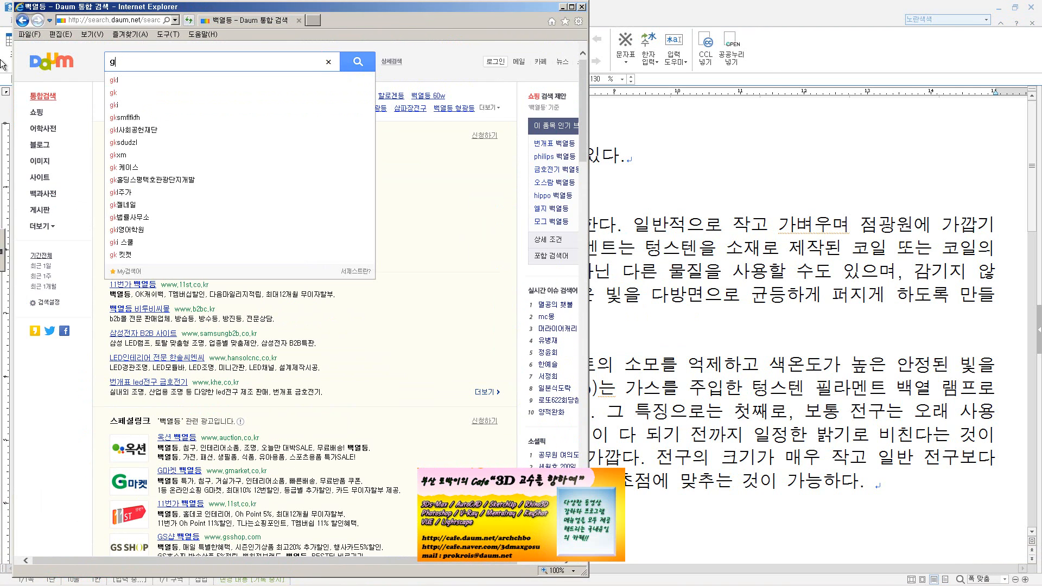
{"action": "type", "text": "할로게ㄴ"}
{"action": "key", "text": "Return"}
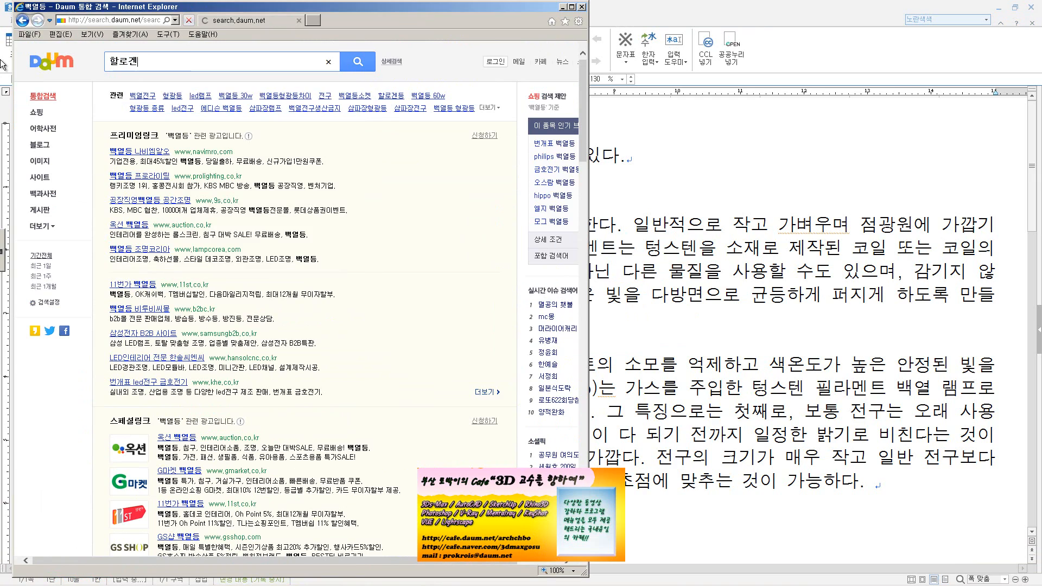
Find the round halogen lamp photo among the image results and open its enlarged preview
{"action": "scroll", "coordinate": [143, 146], "scroll_direction": "down", "scroll_amount": 4}
{"action": "scroll", "coordinate": [143, 146], "scroll_direction": "down", "scroll_amount": 5}
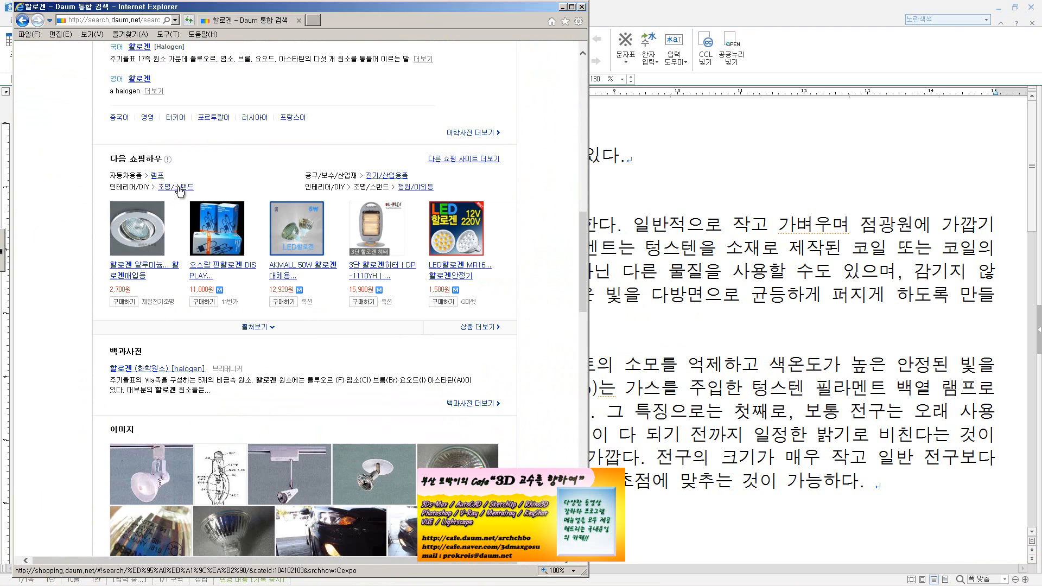
{"action": "scroll", "coordinate": [180, 190], "scroll_direction": "down", "scroll_amount": 1}
{"action": "scroll", "coordinate": [179, 190], "scroll_direction": "down", "scroll_amount": 1}
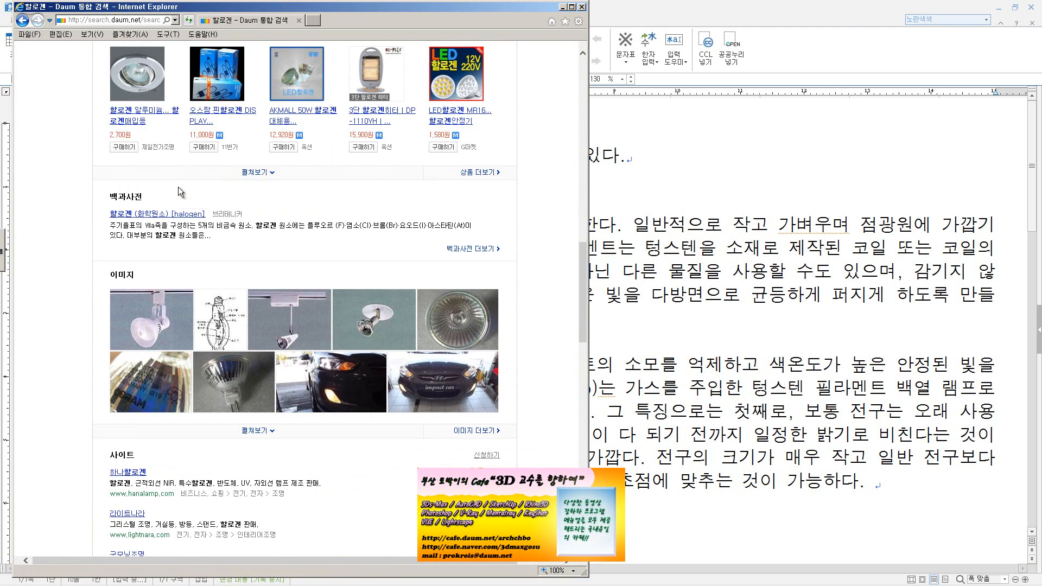
{"action": "left_click", "coordinate": [473, 304]}
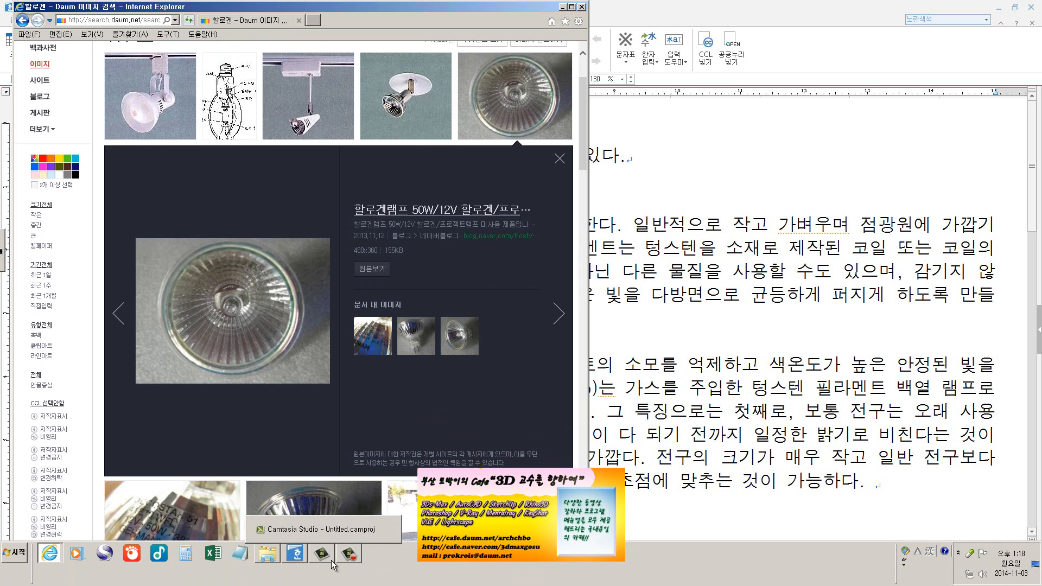
Return to the Hangul document and try to capture the halogen lamp preview from the screen with 스크린 샷
{"action": "left_click", "coordinate": [294, 556]}
{"action": "left_click", "coordinate": [228, 52]}
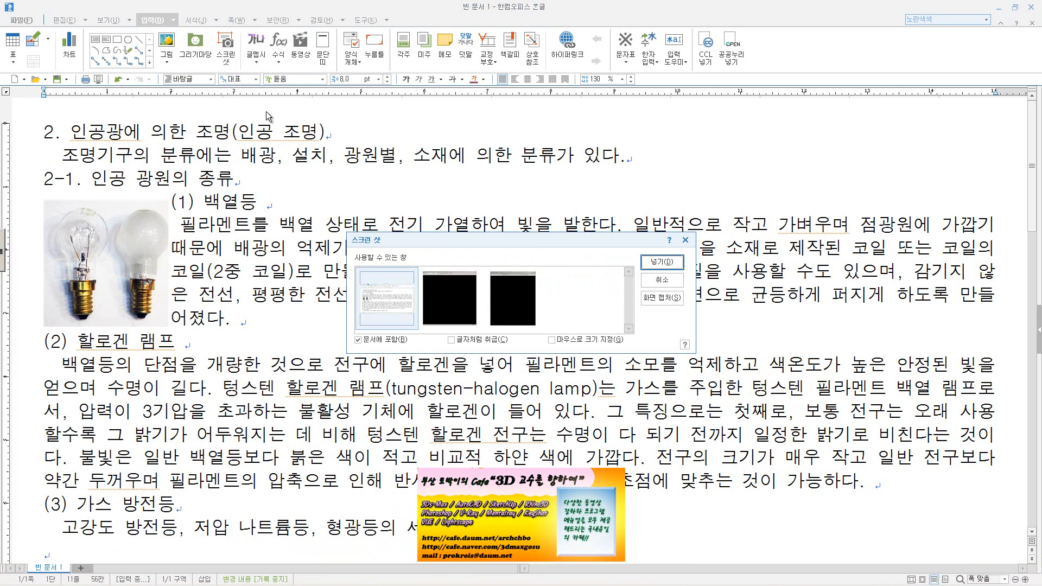
{"action": "left_click", "coordinate": [510, 298]}
{"action": "left_click", "coordinate": [661, 302]}
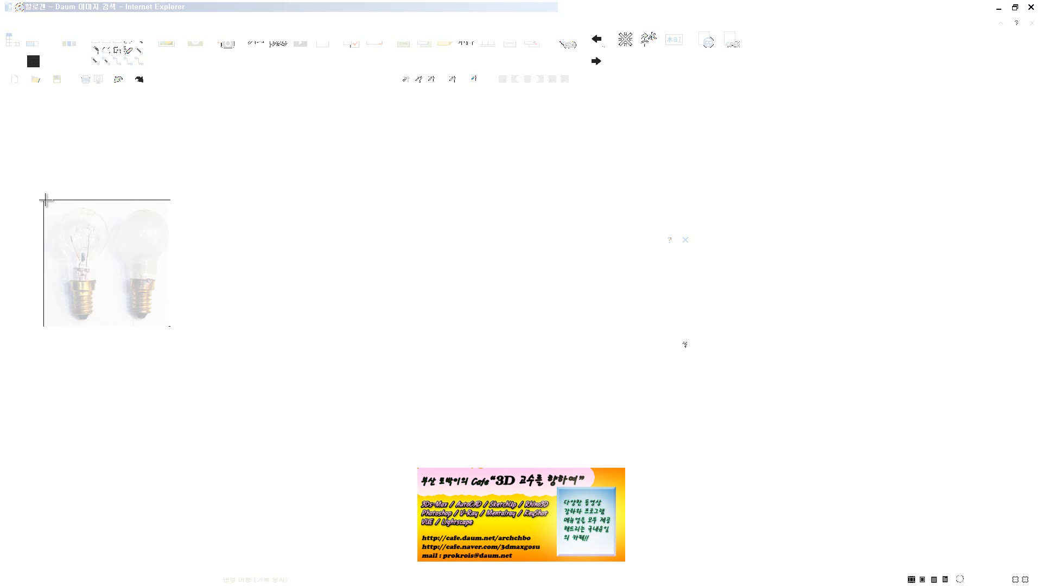
{"action": "left_click", "coordinate": [111, 223]}
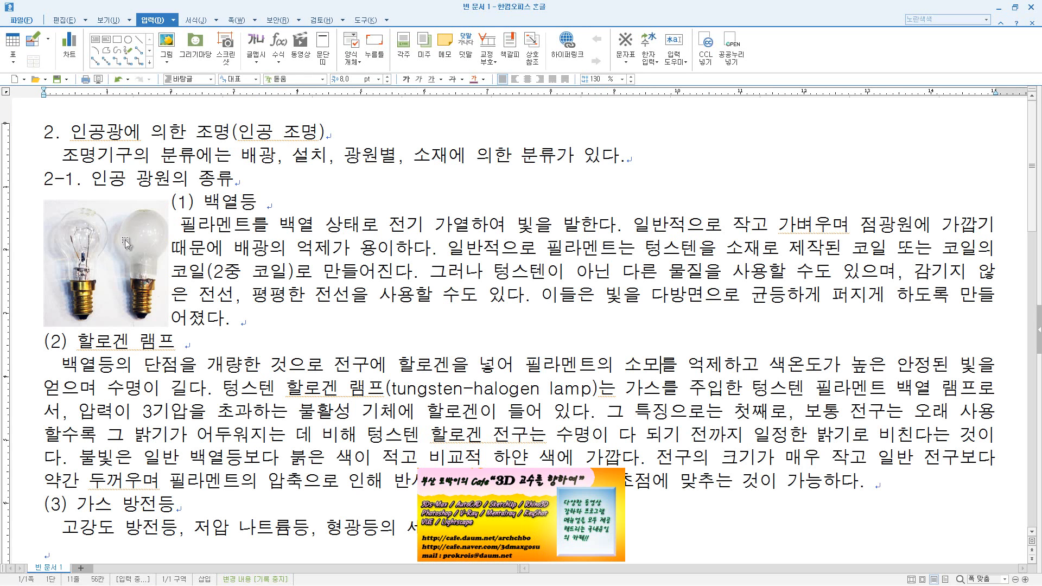
Switch to the Daum shopping pop-up showing the 미니크립톤 light bulbs and close it
{"action": "key", "text": "alt+Tab"}
{"action": "key", "text": "alt+Tab"}
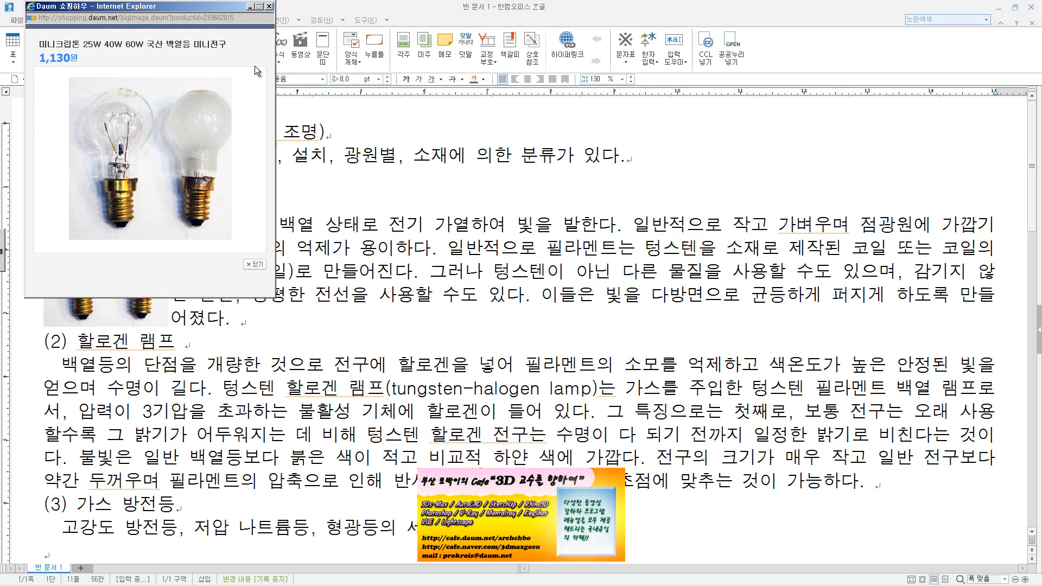
{"action": "left_click", "coordinate": [269, 7]}
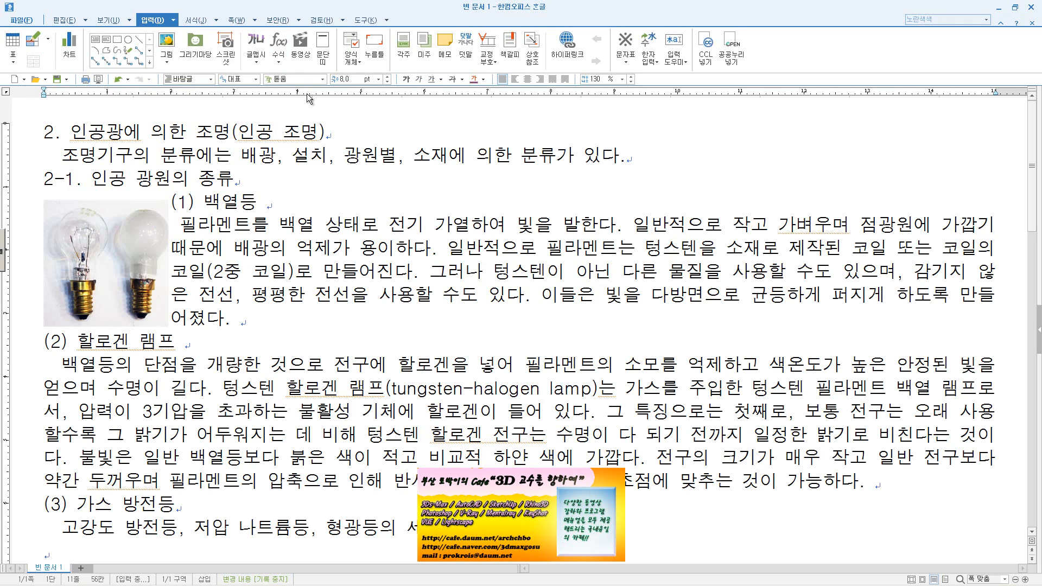
Retry the 스크린 샷 screen capture in the Hangul document by marking out a rectangular area
{"action": "left_click", "coordinate": [226, 51]}
{"action": "left_click", "coordinate": [661, 297]}
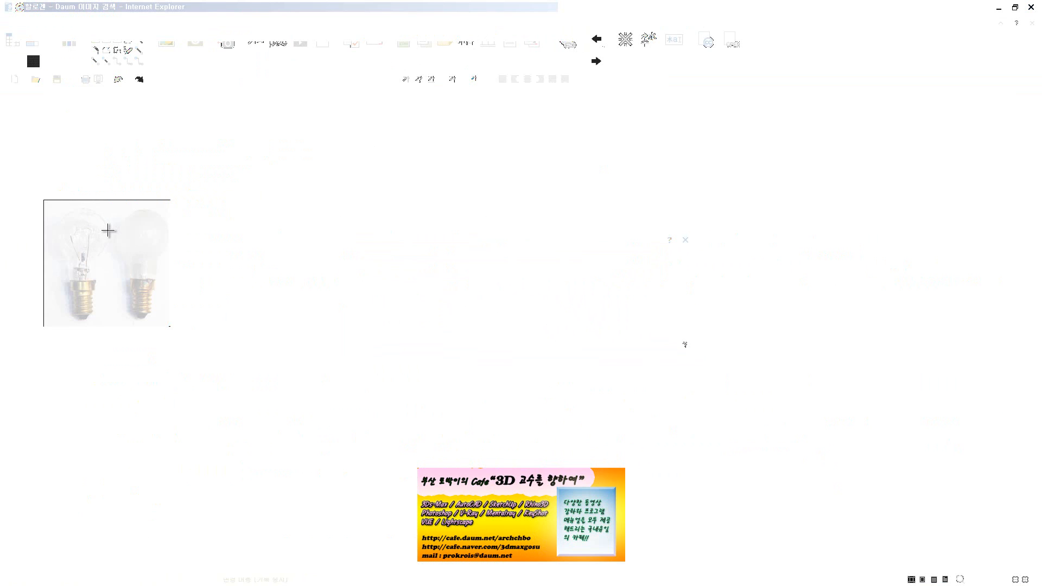
{"action": "left_click_drag", "start_coordinate": [111, 230], "coordinate": [337, 365]}
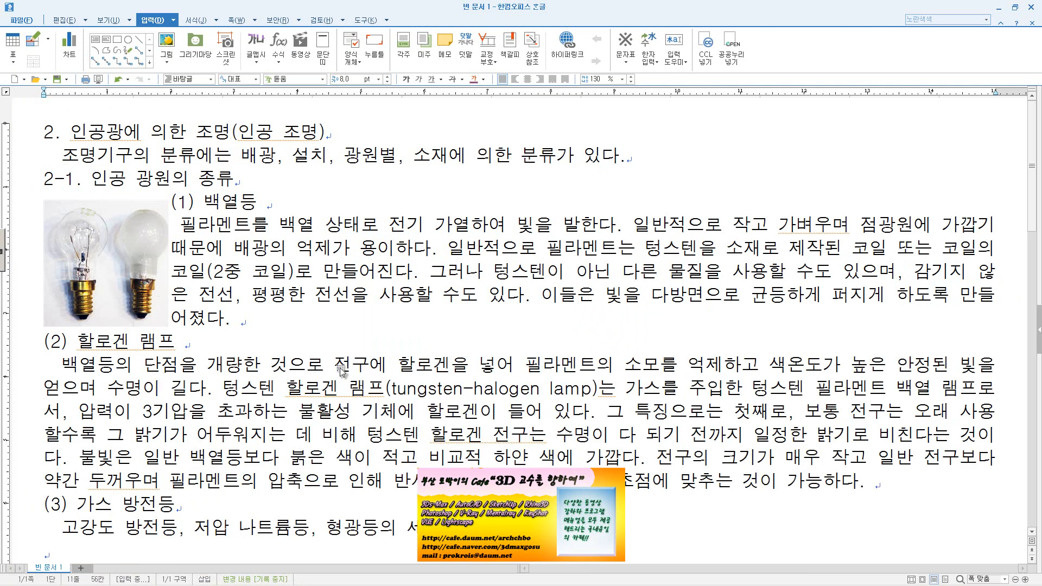
{"action": "key", "text": "Delete"}
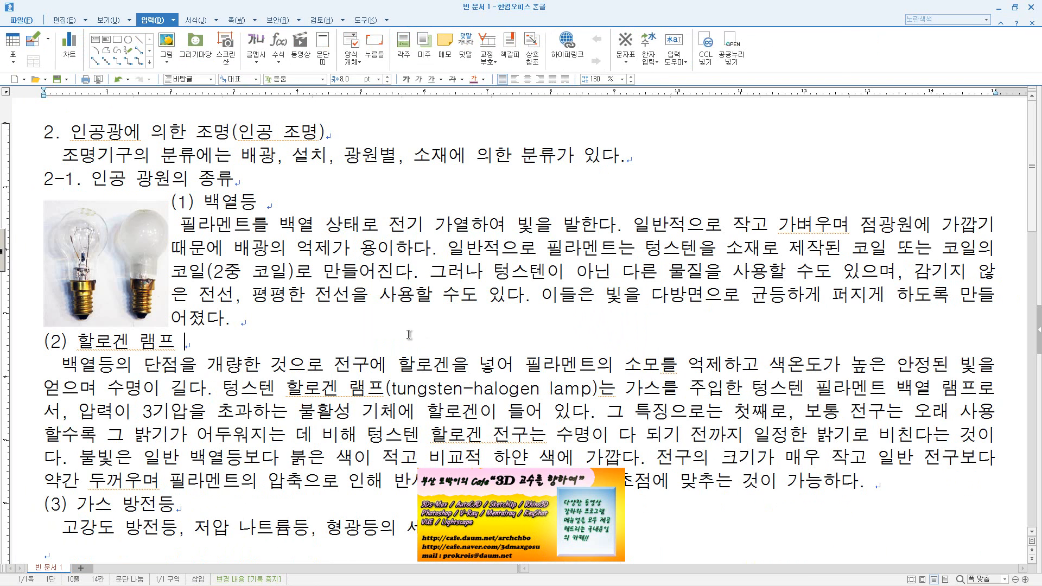
Put the cursor before the (2) 할로겐 램프 heading, switch to Internet Explorer and open the halogen lamp image's source blog post
{"action": "scroll", "coordinate": [272, 301], "scroll_direction": "down", "scroll_amount": 4}
{"action": "scroll", "coordinate": [111, 252], "scroll_direction": "up", "scroll_amount": 4}
{"action": "left_click", "coordinate": [39, 348]}
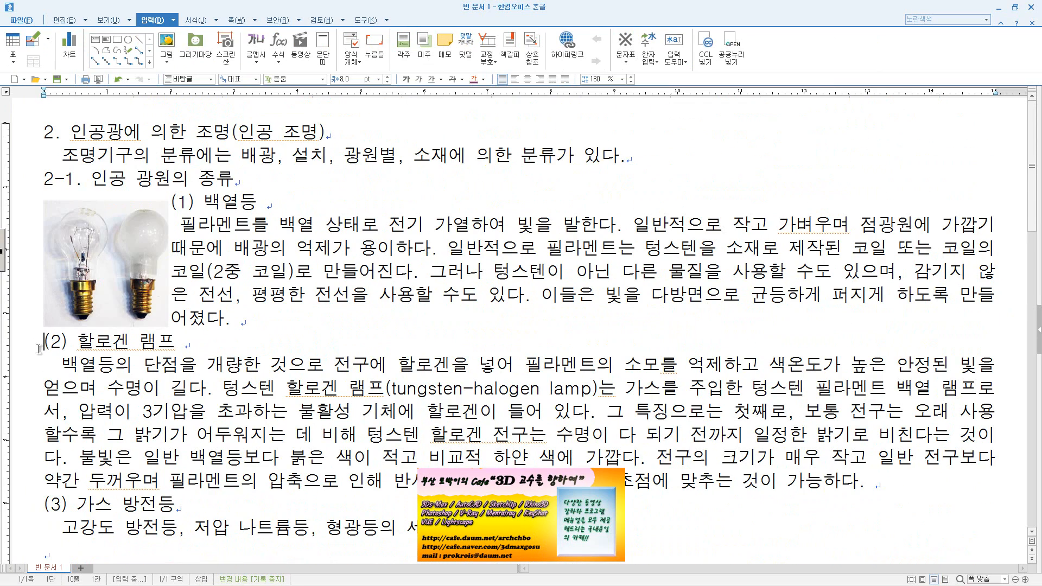
{"action": "left_click", "coordinate": [93, 519]}
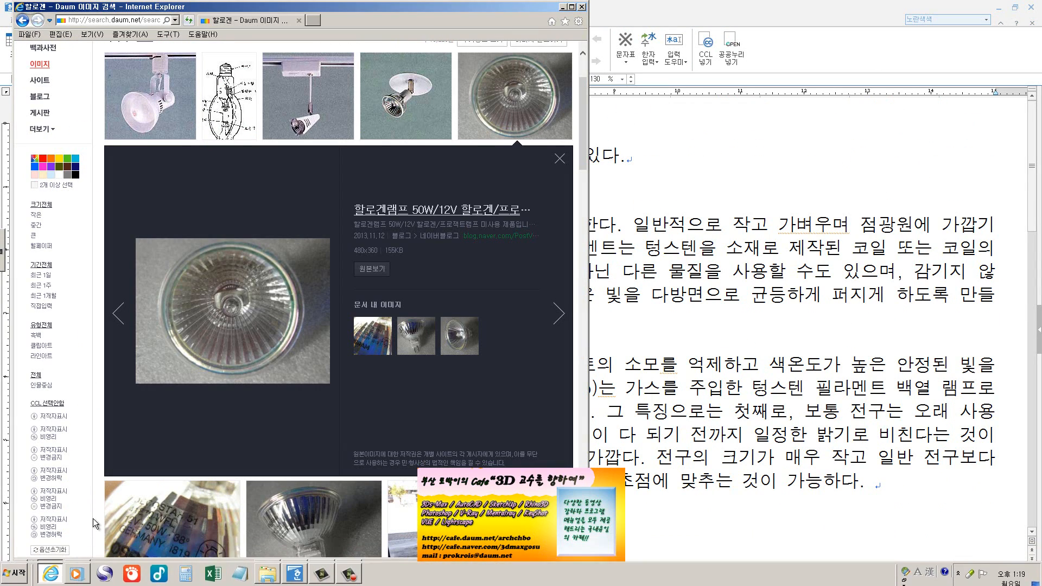
{"action": "left_click", "coordinate": [231, 350]}
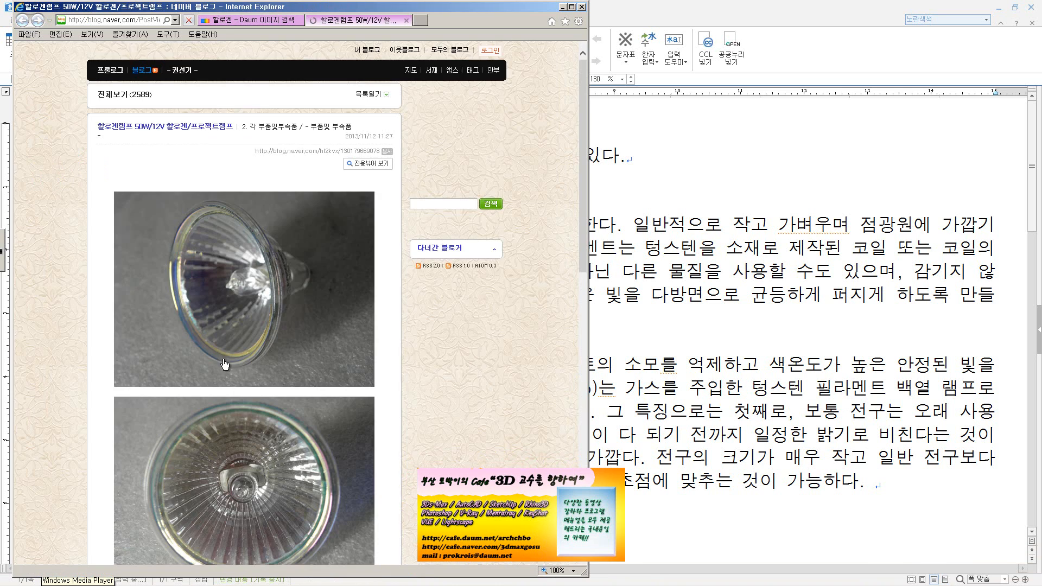
{"action": "scroll", "coordinate": [223, 367], "scroll_direction": "down", "scroll_amount": 1}
Return to the Hangul document and try a 스크린 샷 screen capture at the start of the (2) 할로겐 램프 heading
{"action": "key", "text": "alt+Tab"}
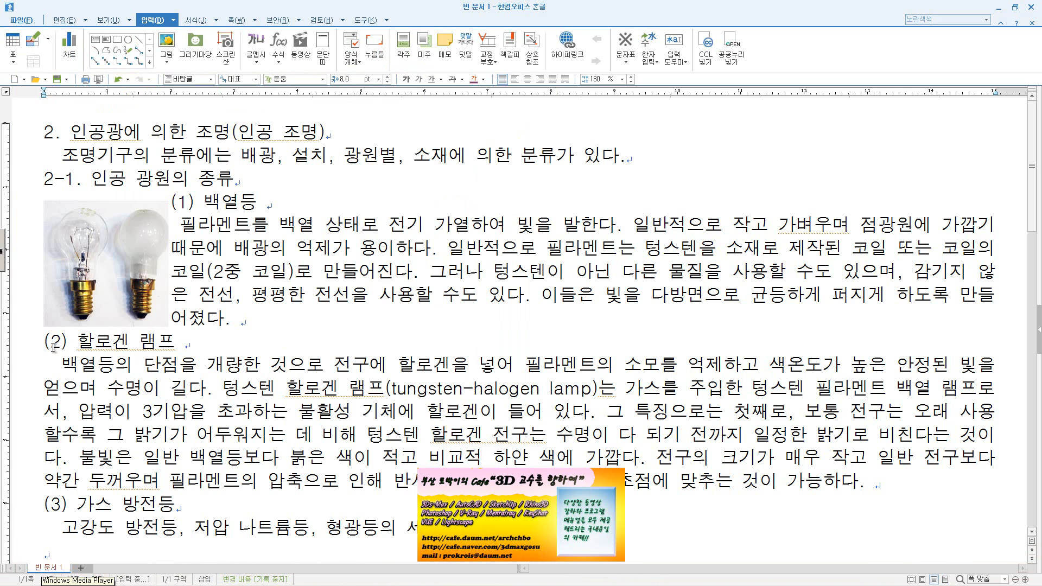
{"action": "left_click", "coordinate": [39, 347]}
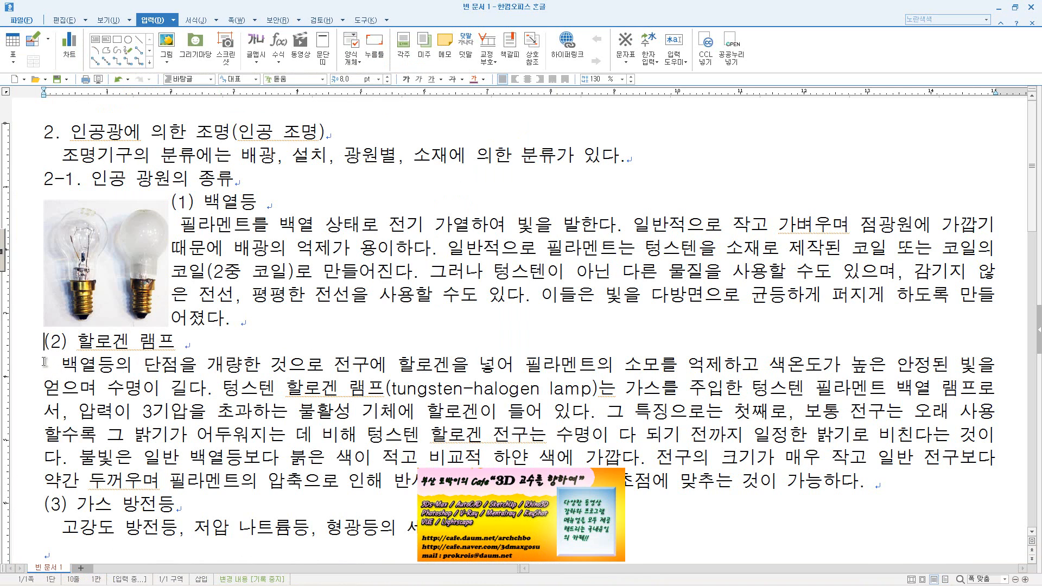
{"action": "left_click", "coordinate": [223, 57]}
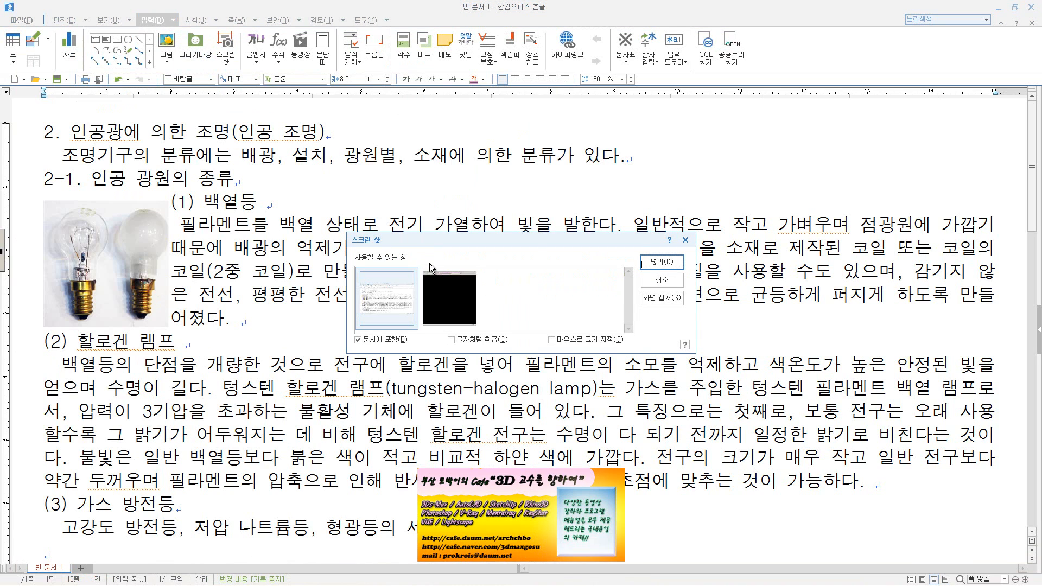
{"action": "left_click", "coordinate": [403, 302]}
{"action": "left_click", "coordinate": [654, 297]}
{"action": "key", "text": "Escape"}
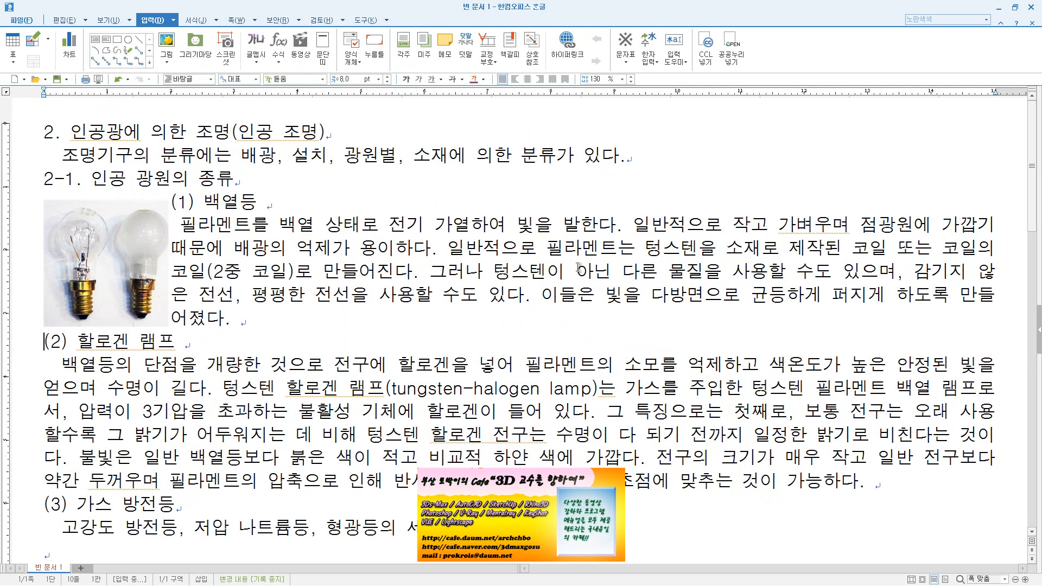
Try the screen capture once more with the second available window selected in 스크린 샷
{"action": "left_click", "coordinate": [225, 59]}
{"action": "left_click", "coordinate": [448, 279]}
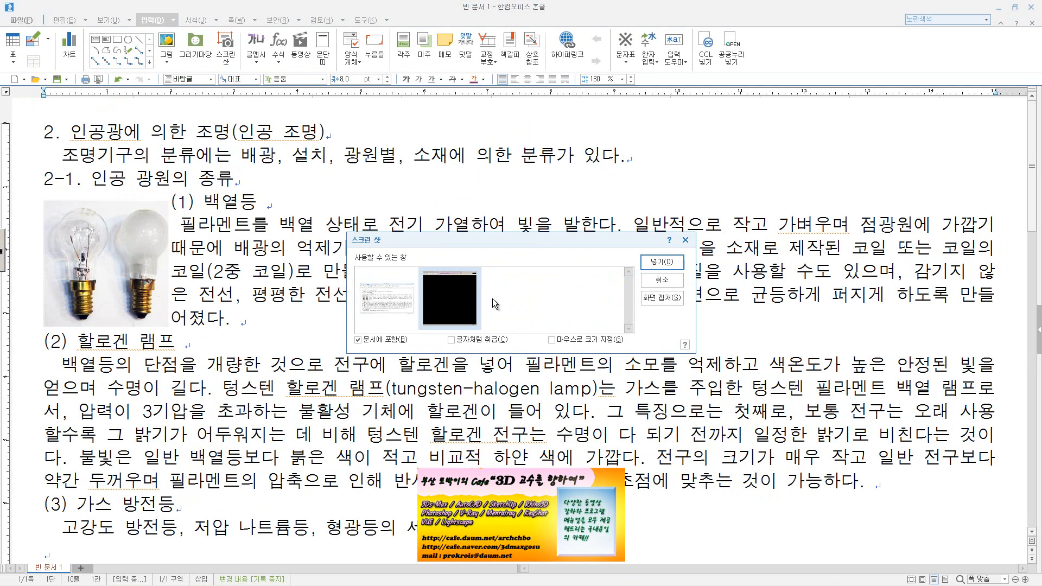
{"action": "left_click", "coordinate": [653, 297]}
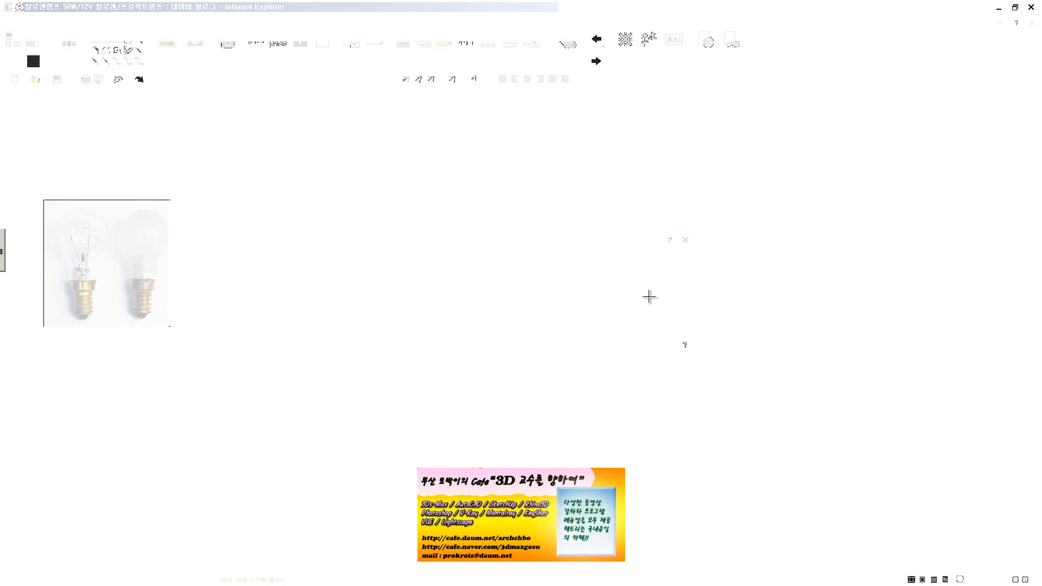
{"action": "key", "text": "Escape"}
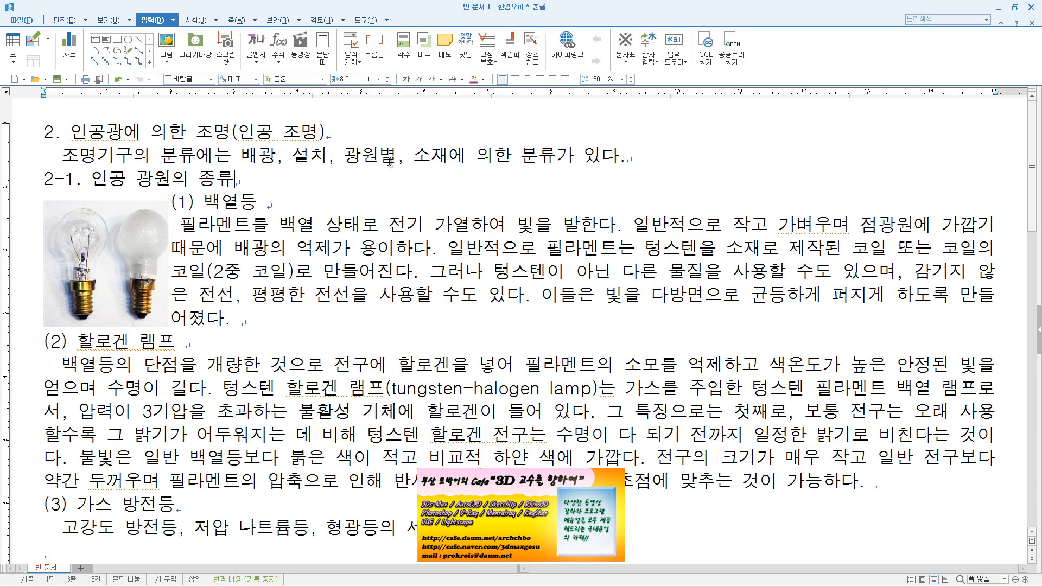
{"action": "left_click", "coordinate": [369, 21]}
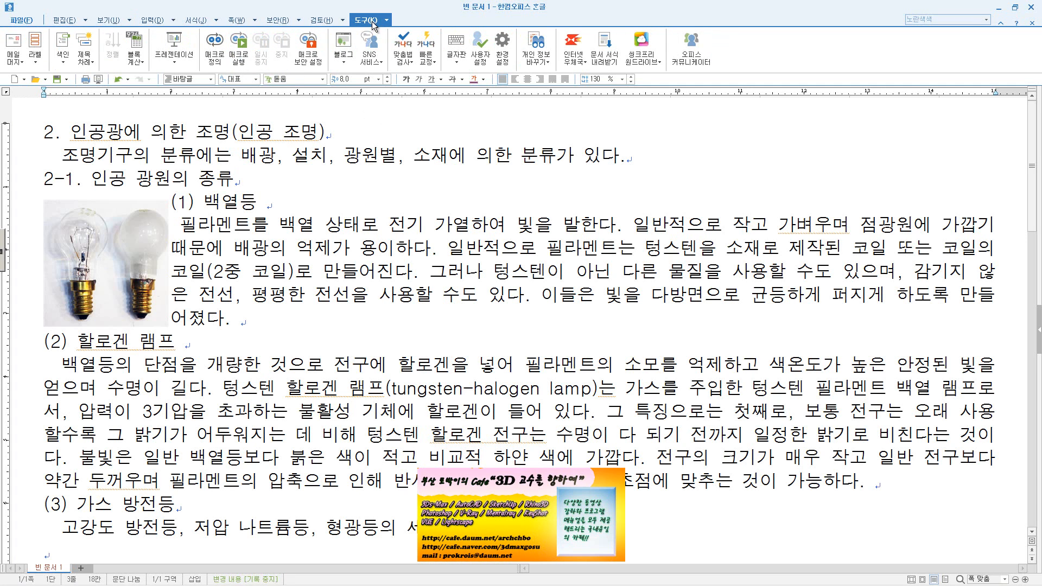
{"action": "left_click", "coordinate": [109, 21]}
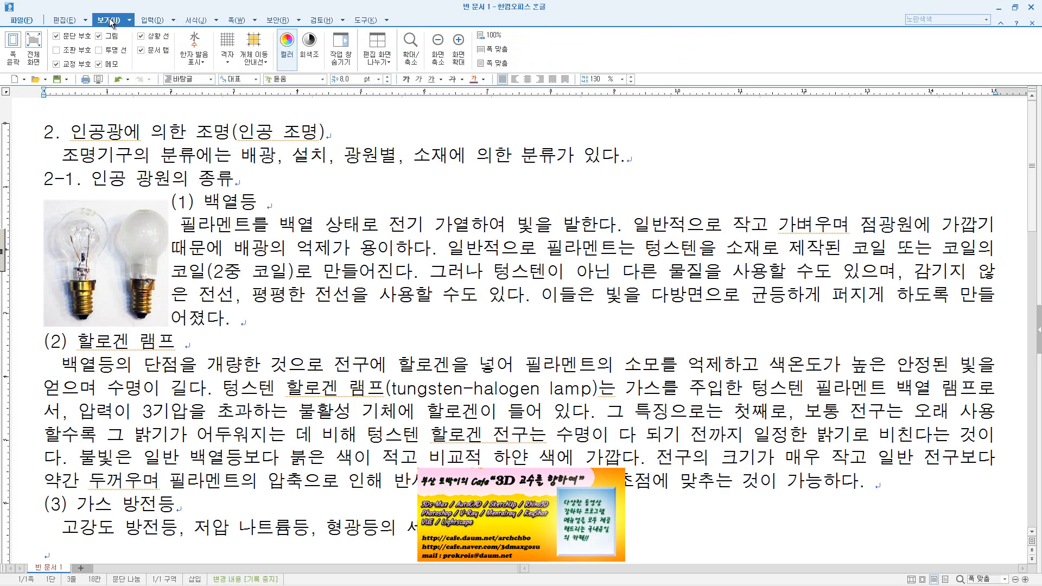
Insert a 스크린 샷 capture of the blog's first halogen lamp photo before the (2) 할로겐 램프 heading, marking out only that photo
{"action": "left_click", "coordinate": [153, 20]}
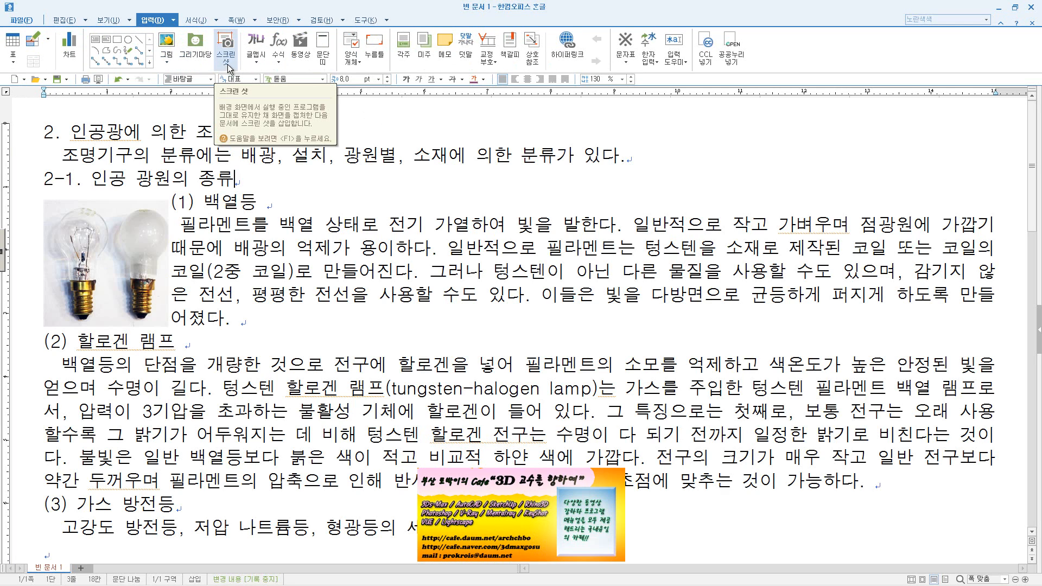
{"action": "left_click", "coordinate": [39, 342]}
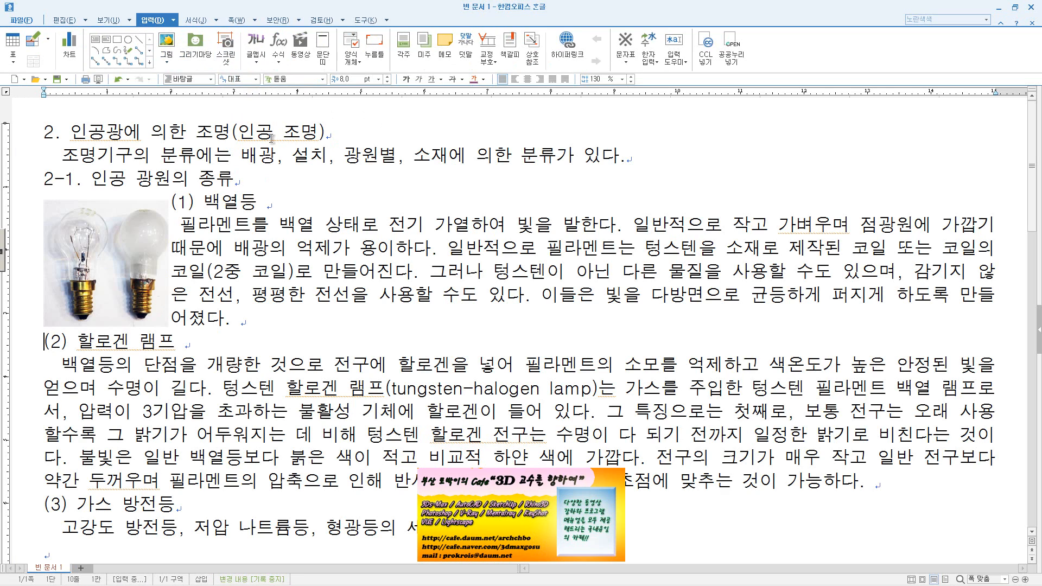
{"action": "left_click", "coordinate": [225, 48]}
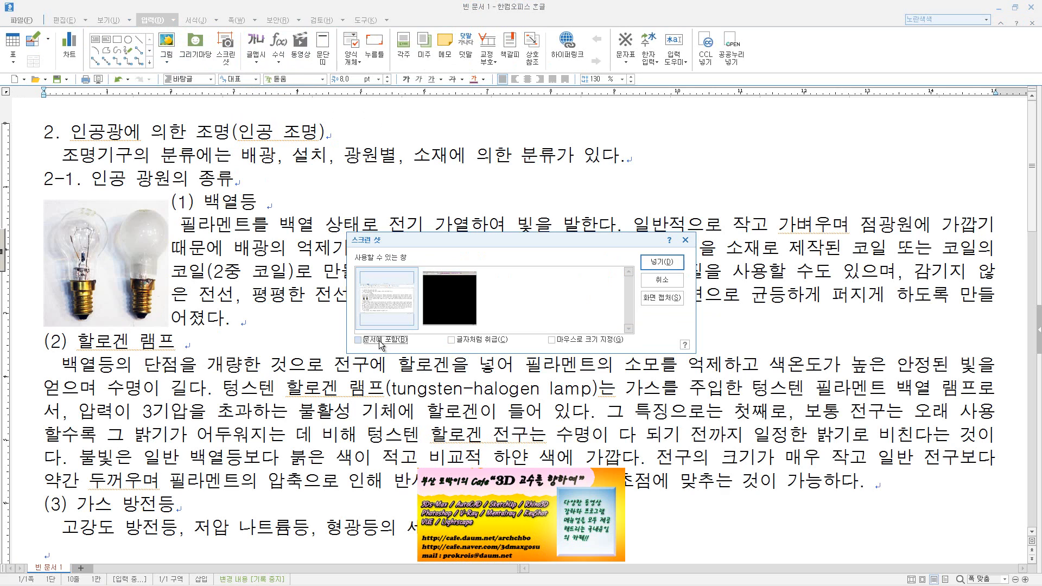
{"action": "left_click", "coordinate": [441, 313]}
{"action": "left_click", "coordinate": [651, 298]}
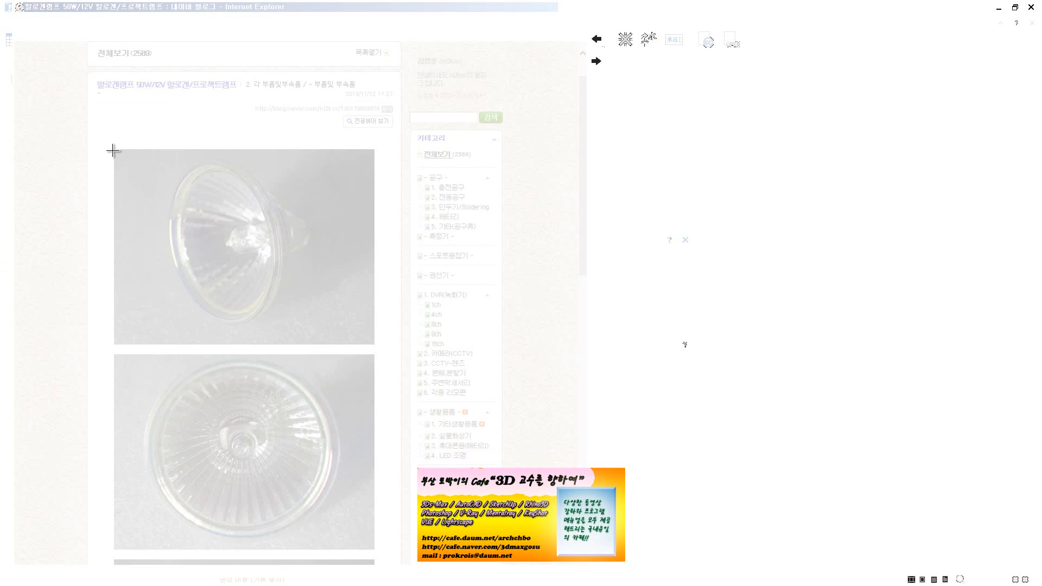
{"action": "left_click_drag", "start_coordinate": [112, 150], "coordinate": [373, 346]}
Set the captured halogen lamp picture to 20 mm wide and 20 mm high, and lock its size with 크기 고정
{"action": "scroll", "coordinate": [499, 411], "scroll_direction": "down", "scroll_amount": 3}
{"action": "double_click", "coordinate": [479, 379]}
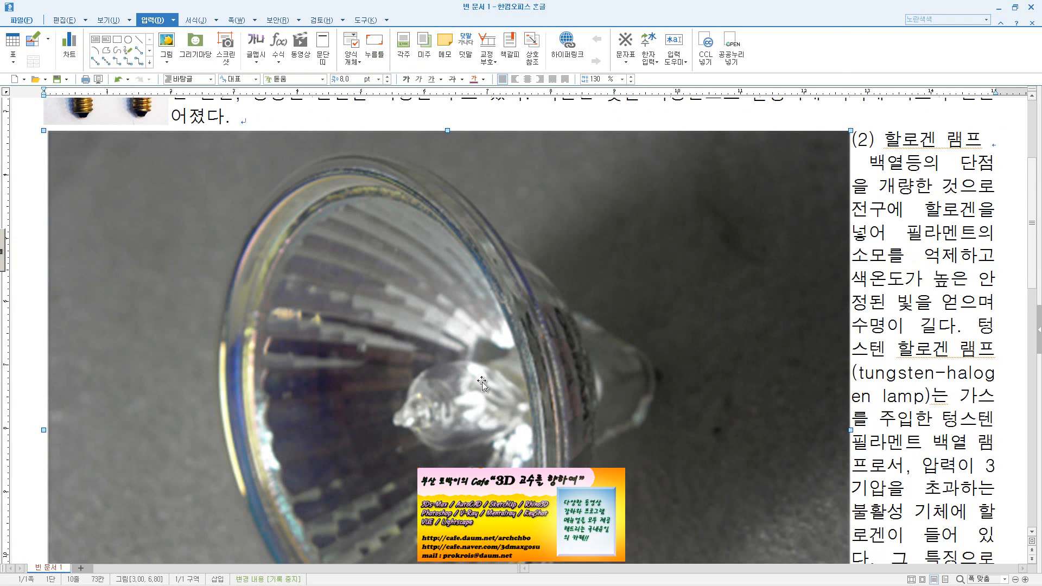
{"action": "left_click", "coordinate": [500, 211]}
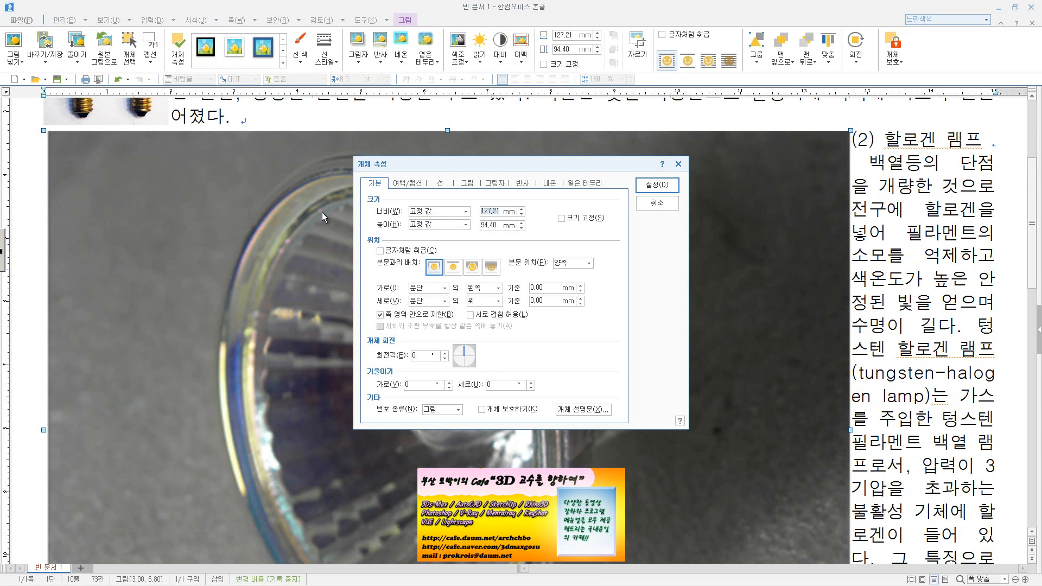
{"action": "type", "text": "20"}
{"action": "key", "text": "Tab"}
{"action": "key", "text": "Tab"}
{"action": "type", "text": "20"}
{"action": "key", "text": "Tab"}
{"action": "left_click", "coordinate": [594, 219]}
{"action": "left_click", "coordinate": [657, 184]}
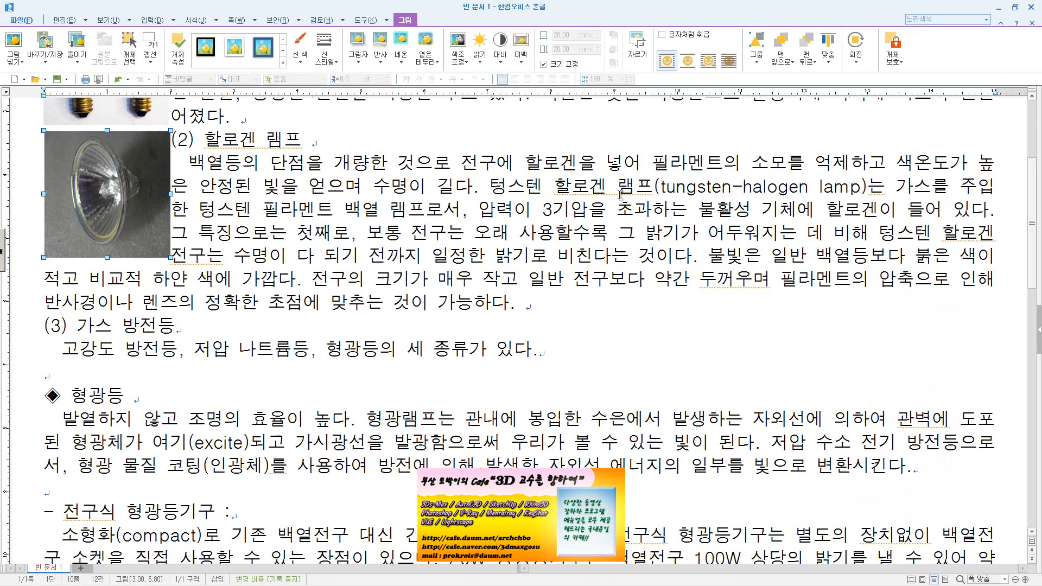
{"action": "scroll", "coordinate": [235, 257], "scroll_direction": "up", "scroll_amount": 5}
{"action": "scroll", "coordinate": [235, 257], "scroll_direction": "down", "scroll_amount": 2}
{"action": "left_click", "coordinate": [222, 264]}
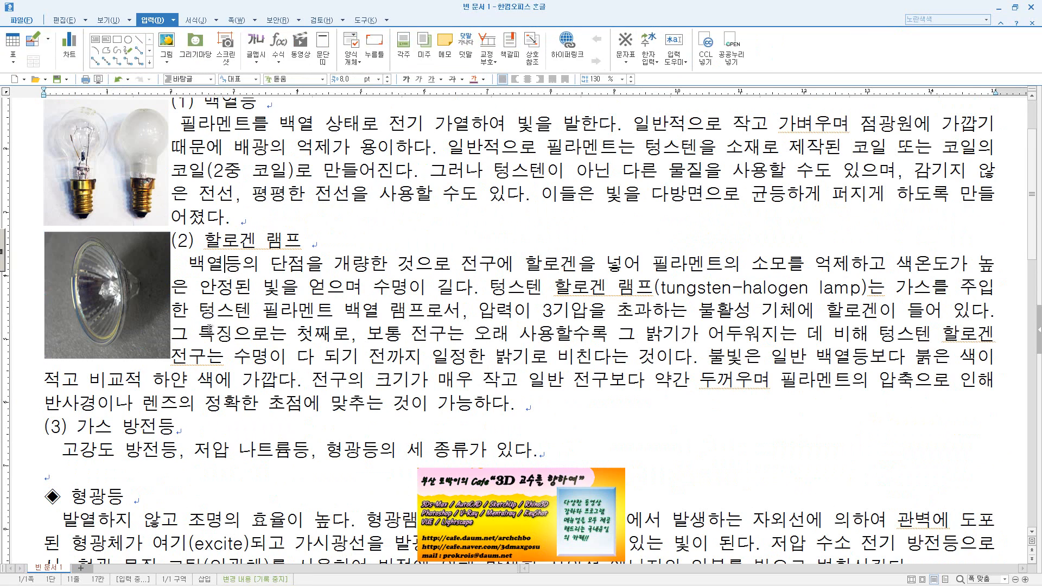
Give the incandescent bulb picture beside (1) 백열등 a solid border line through its object properties
{"action": "scroll", "coordinate": [171, 373], "scroll_direction": "up", "scroll_amount": 2}
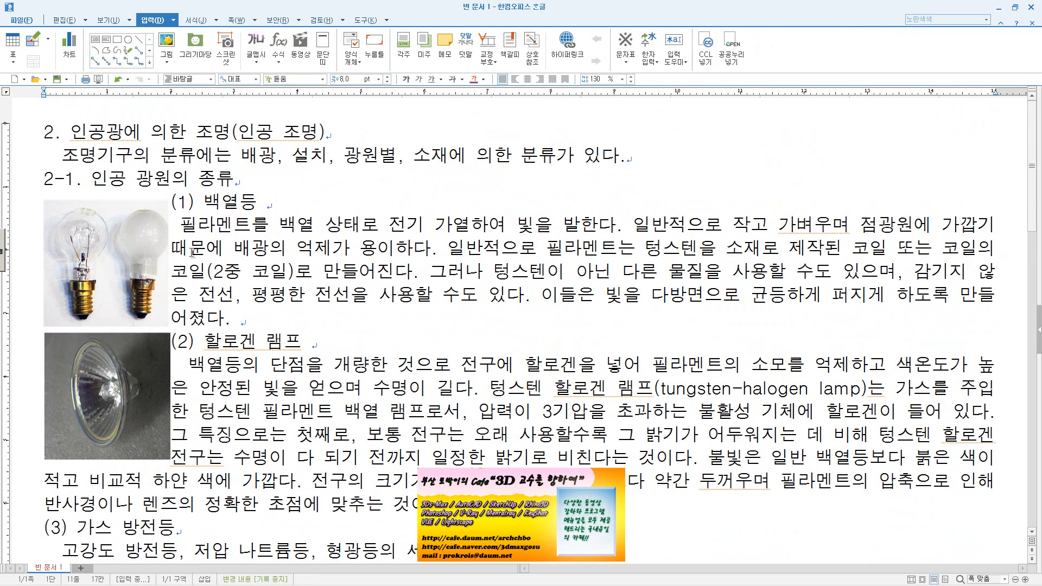
{"action": "left_click", "coordinate": [151, 279]}
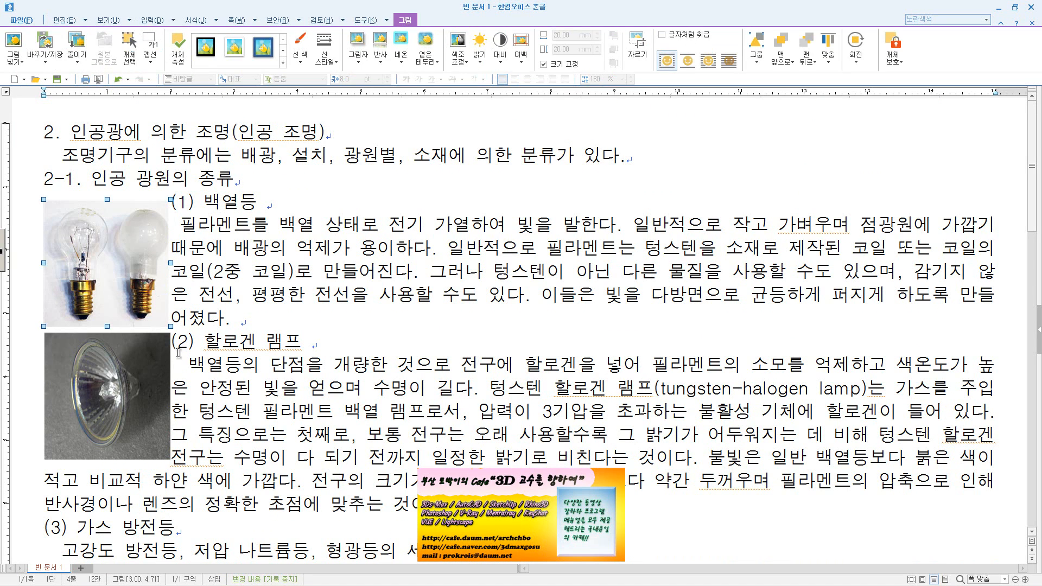
{"action": "double_click", "coordinate": [144, 216]}
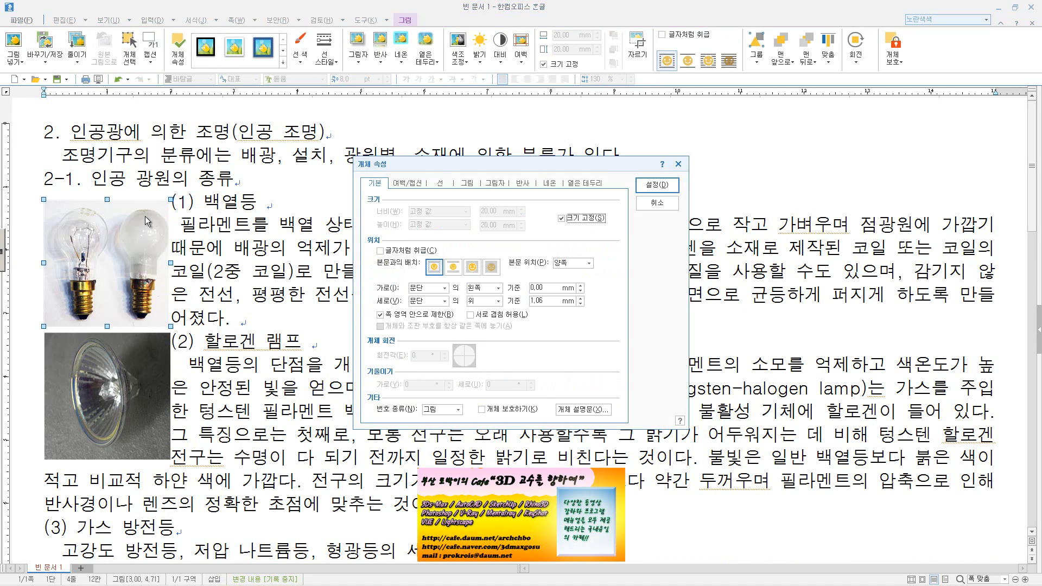
{"action": "left_click", "coordinate": [441, 184]}
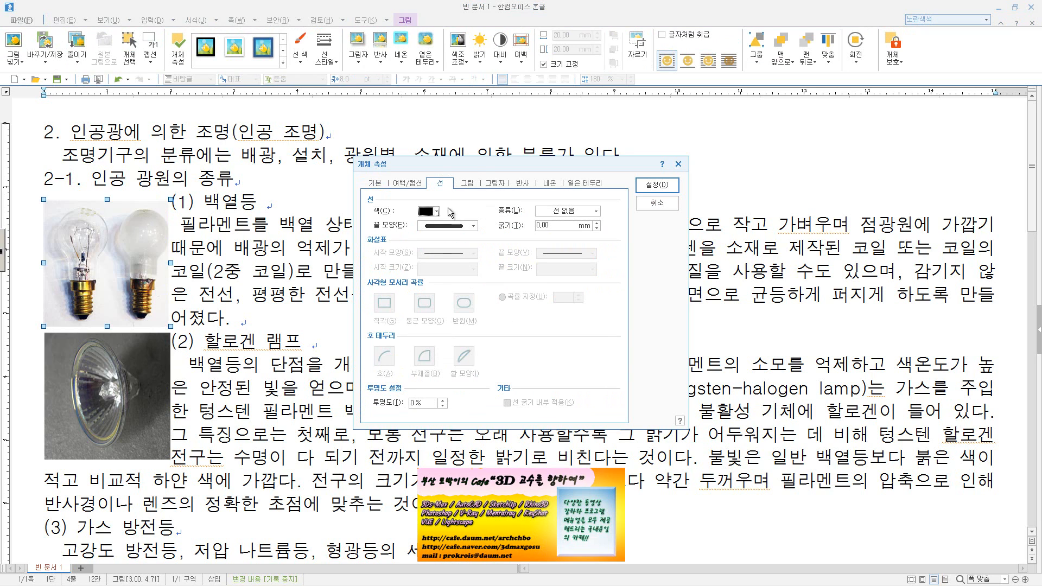
{"action": "left_click", "coordinate": [575, 211]}
{"action": "left_click", "coordinate": [579, 230]}
{"action": "left_click", "coordinate": [583, 226]}
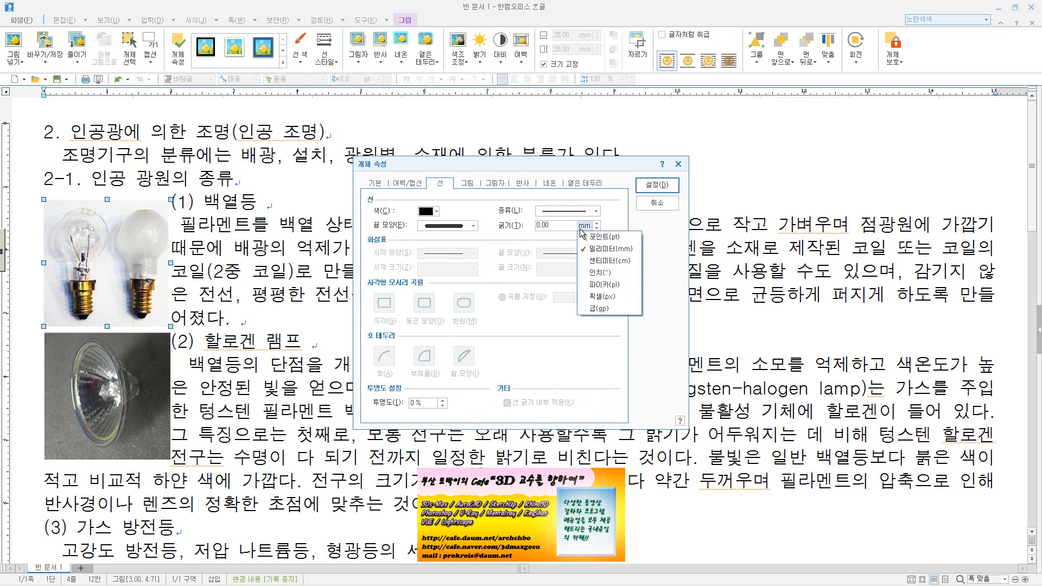
{"action": "left_click", "coordinate": [598, 227]}
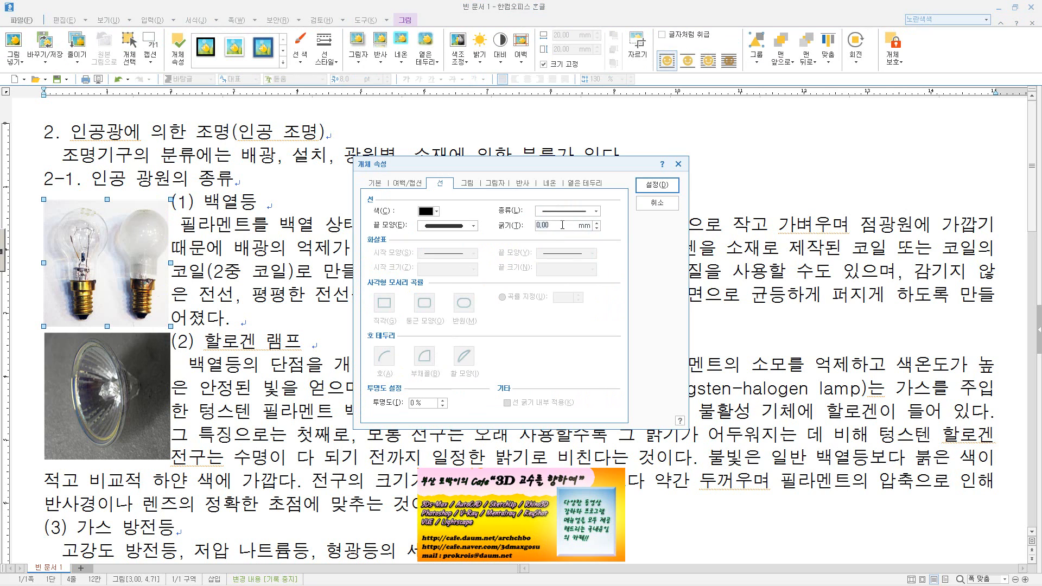
{"action": "key", "text": "Return"}
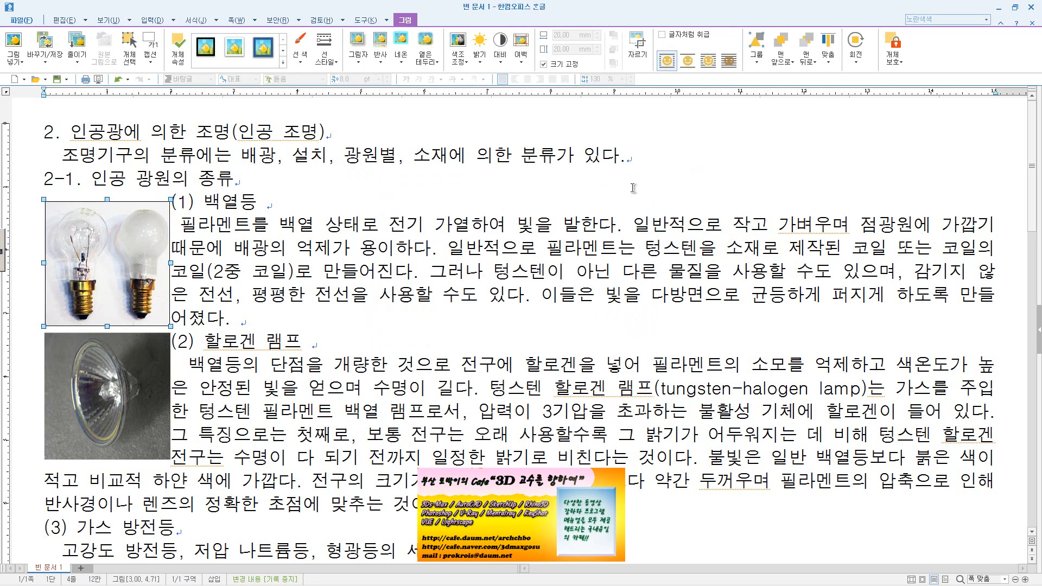
Review the line type and thickness in the halogen lamp picture's object properties
{"action": "double_click", "coordinate": [157, 400]}
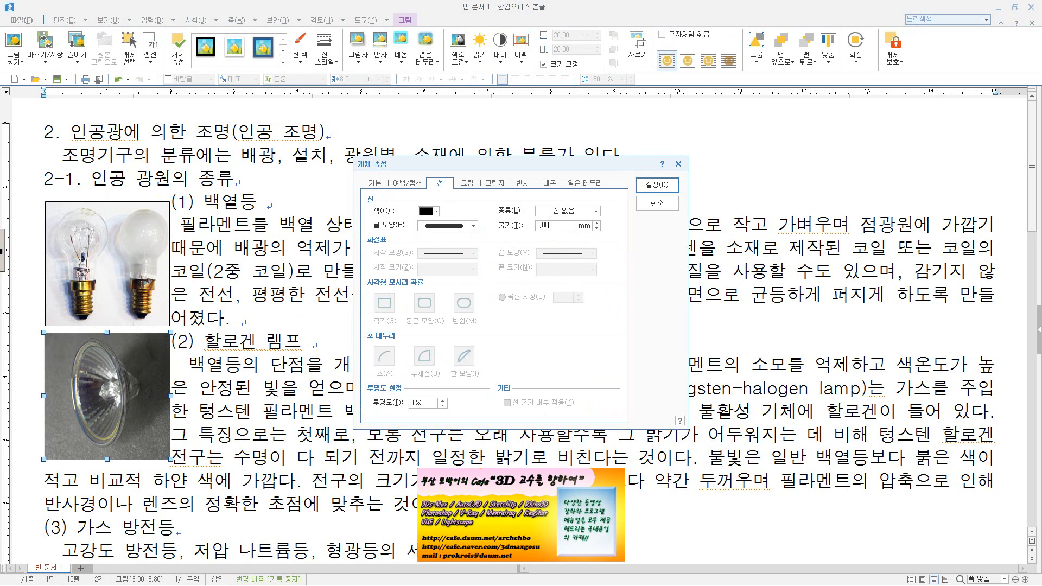
{"action": "left_click", "coordinate": [663, 186]}
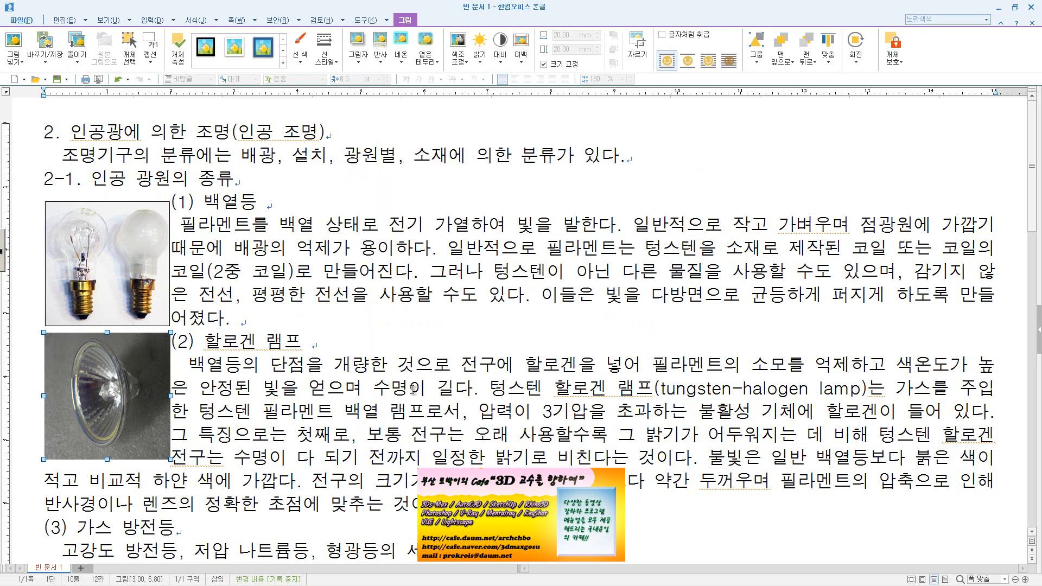
{"action": "left_click", "coordinate": [413, 389]}
{"action": "scroll", "coordinate": [269, 399], "scroll_direction": "down", "scroll_amount": 3}
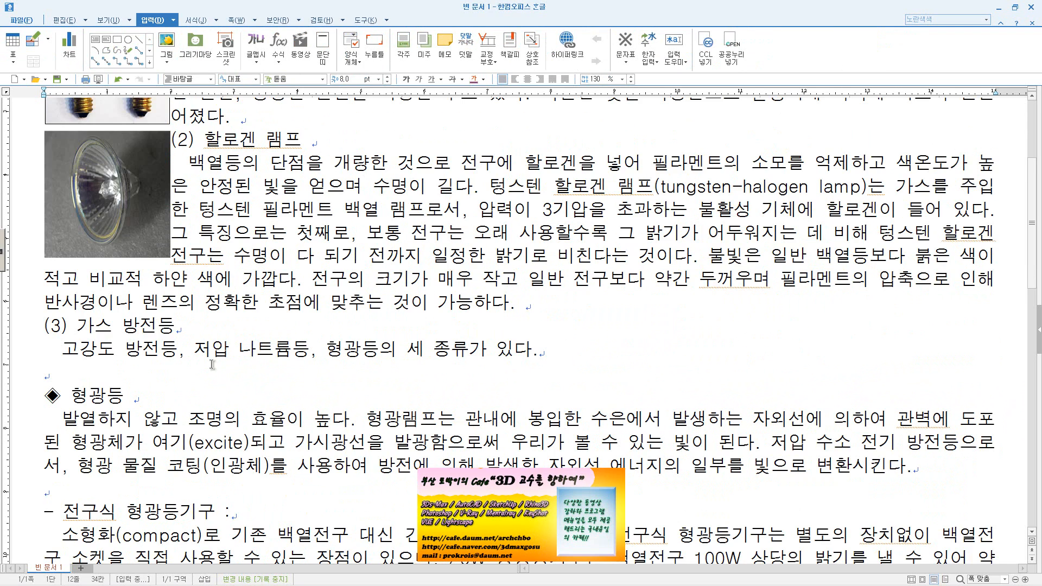
{"action": "scroll", "coordinate": [326, 386], "scroll_direction": "up", "scroll_amount": 3}
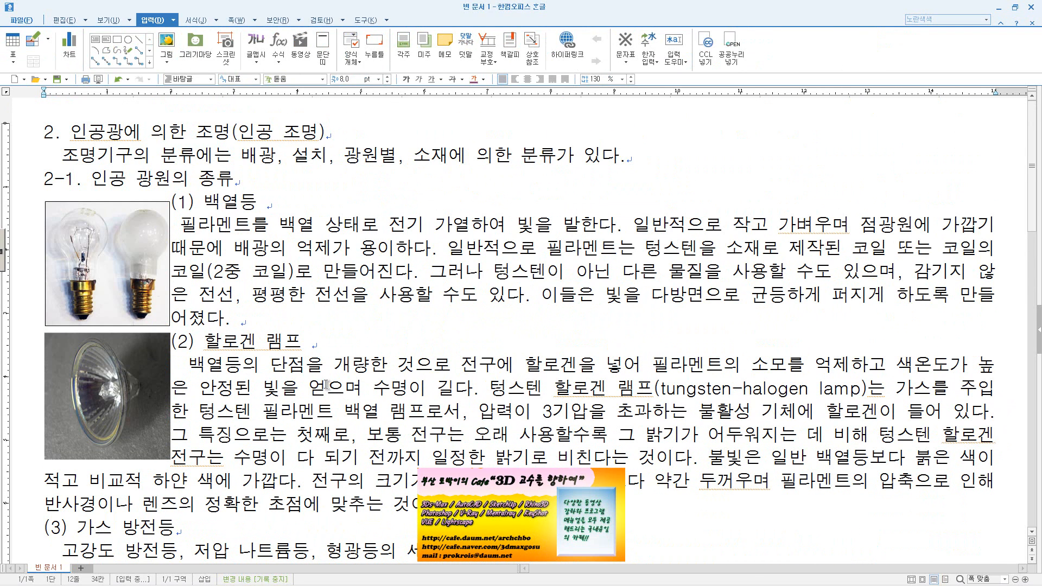
Insert a blank line between the (1) 백열등 paragraph and the (2) 할로겐 램프 heading
{"action": "left_click", "coordinate": [337, 320]}
{"action": "key", "text": "Return"}
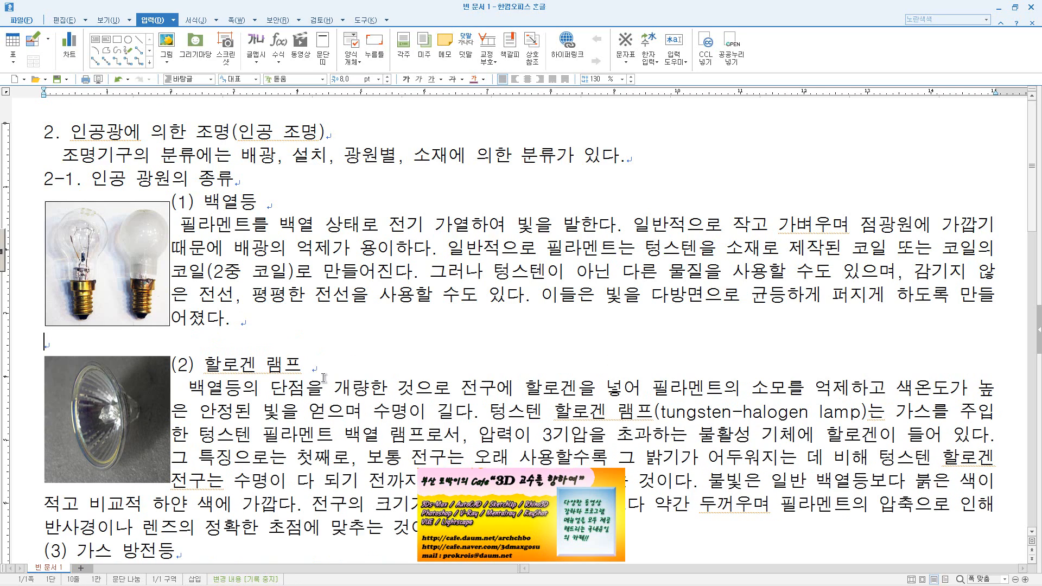
{"action": "scroll", "coordinate": [324, 376], "scroll_direction": "down", "scroll_amount": 7}
{"action": "scroll", "coordinate": [327, 379], "scroll_direction": "up", "scroll_amount": 4}
{"action": "scroll", "coordinate": [319, 376], "scroll_direction": "up", "scroll_amount": 3}
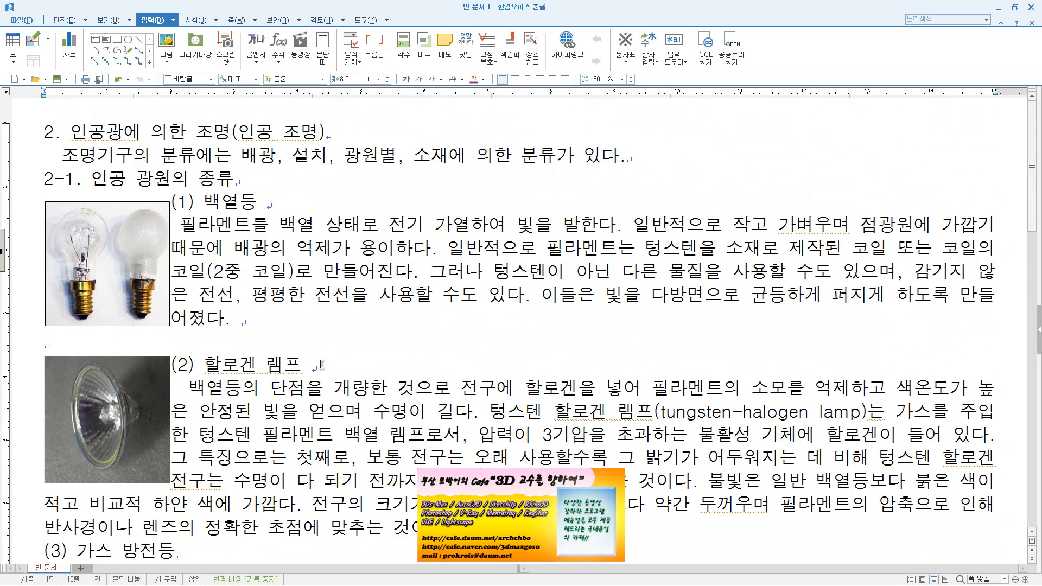